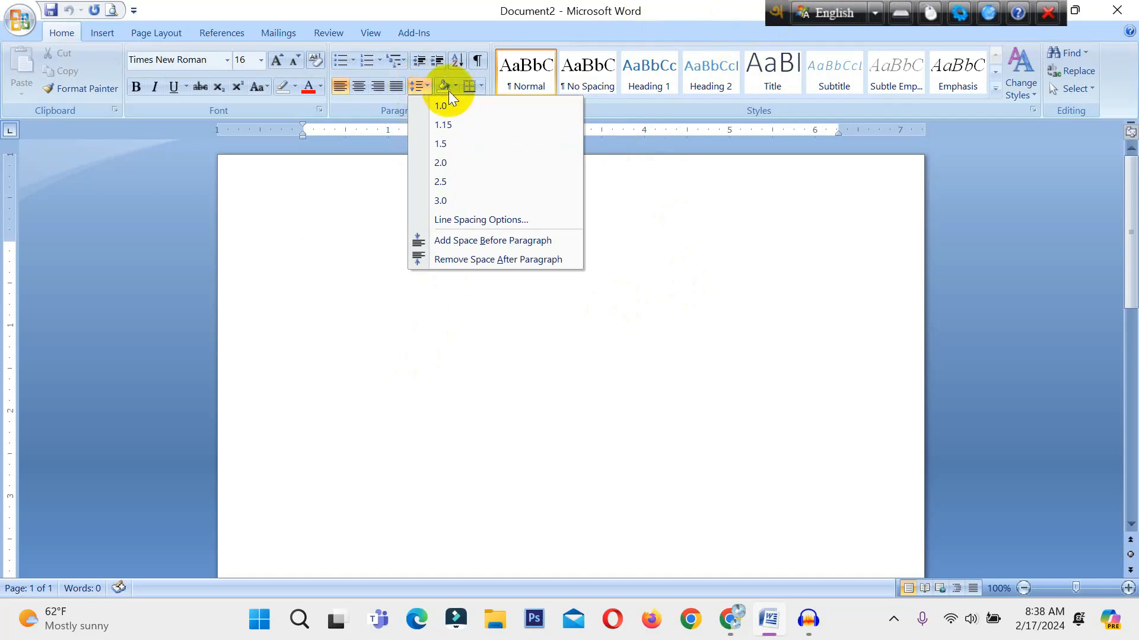
left_click(456, 84)
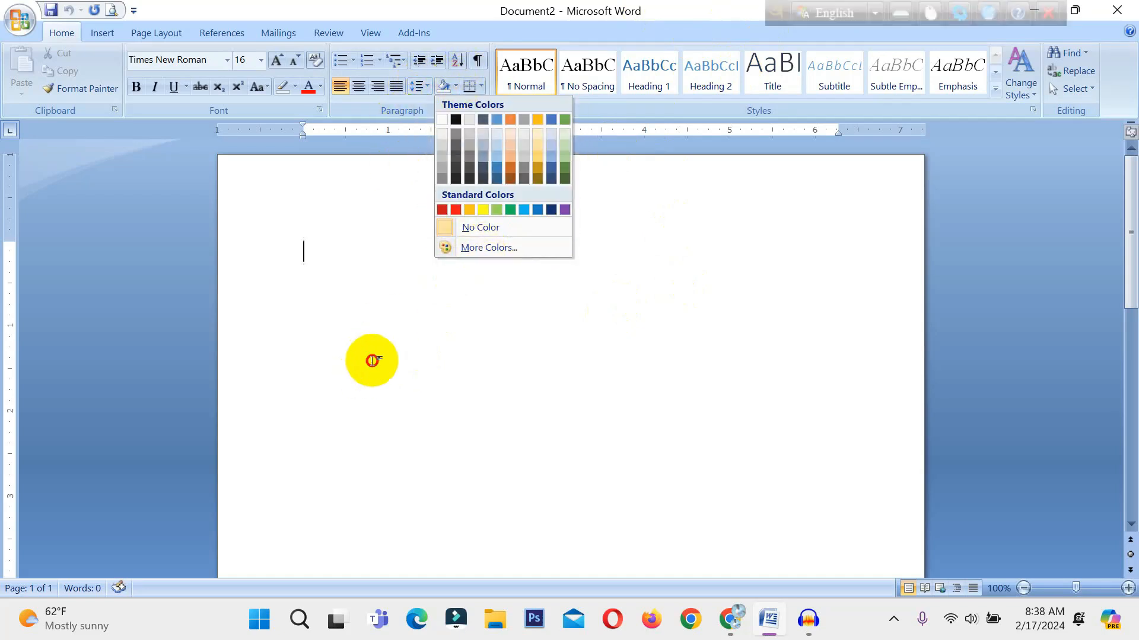
left_click(433, 317)
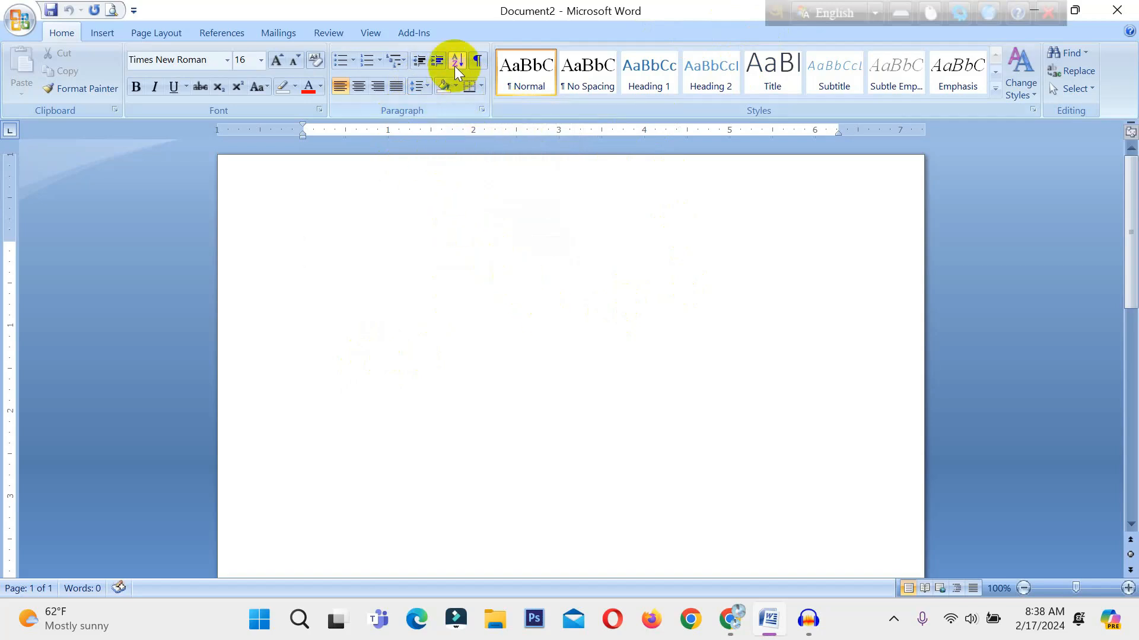
left_click(482, 87)
left_click(620, 185)
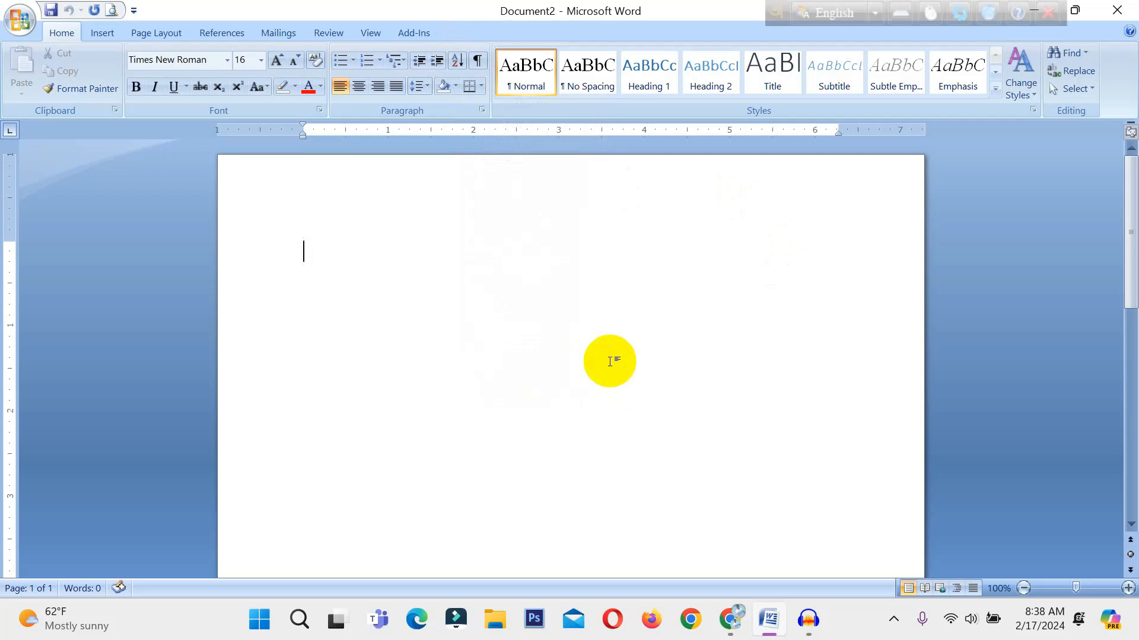
Enter the numbers 1, 2, 3, 4, 5 and 7 on separate lines of the blank document.
type("1")
key("Return")
type("2 ")
type("3")
key("Return")
type("4")
key("Return")
type("5")
Insert the numbers 9, 10, 24 and 25 on separate lines directly after 3.
left_click(399, 310)
key("Return")
type("9")
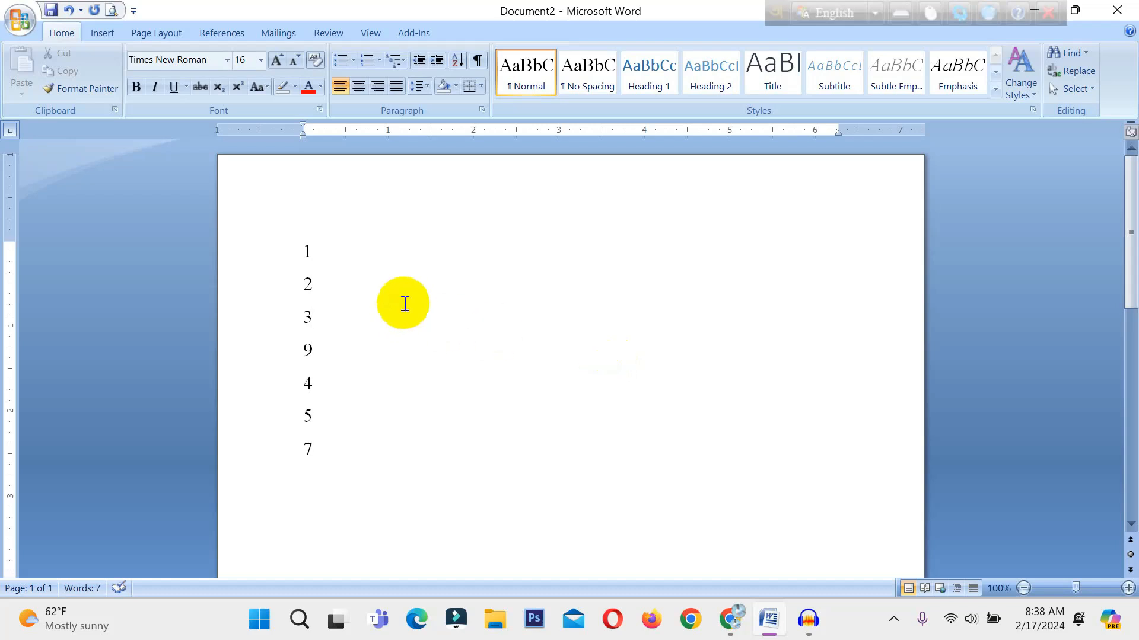
key("Return")
type("10")
key("Return")
type("24")
key("Return")
type("25")
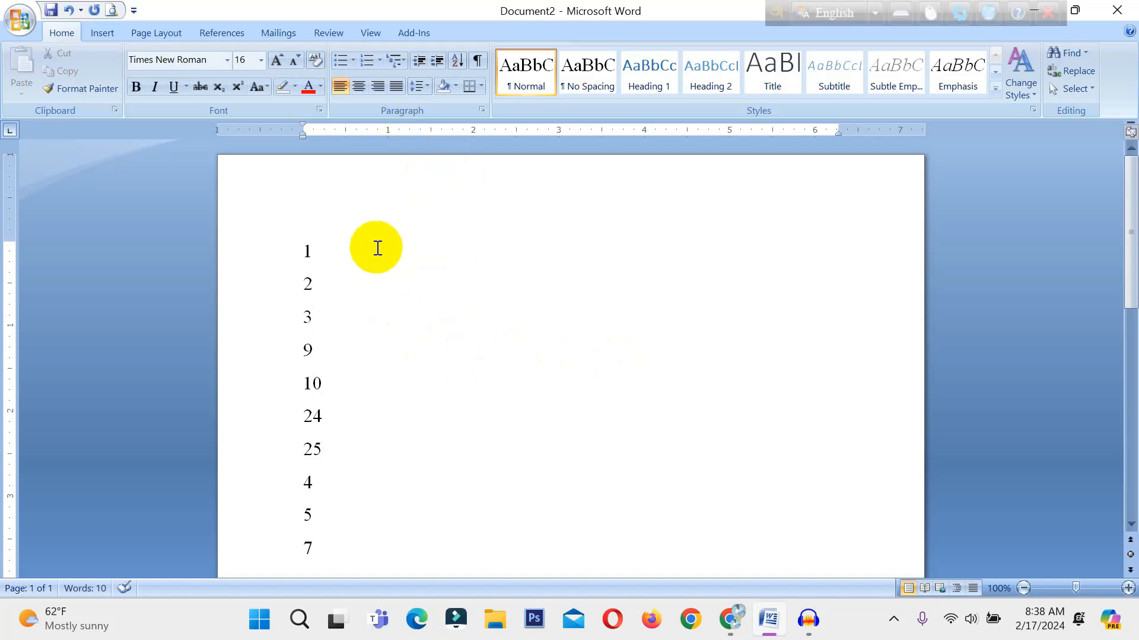
Sort the number list by paragraphs as type Number in ascending order.
scroll(373, 252, "down", 2)
scroll(368, 403, "up", 2)
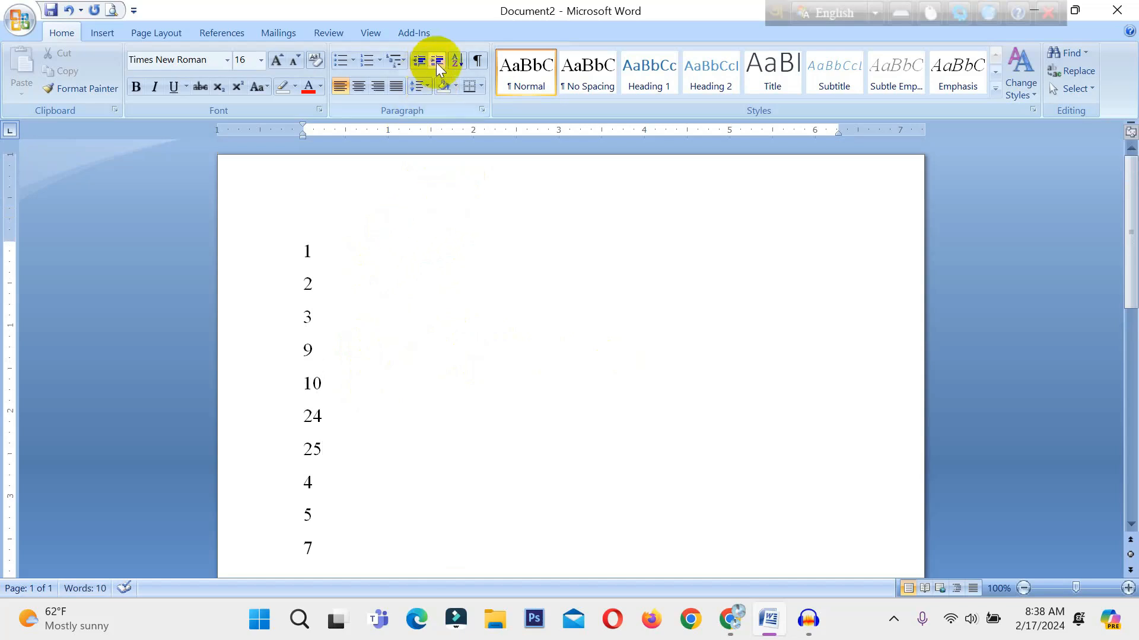
left_click(458, 60)
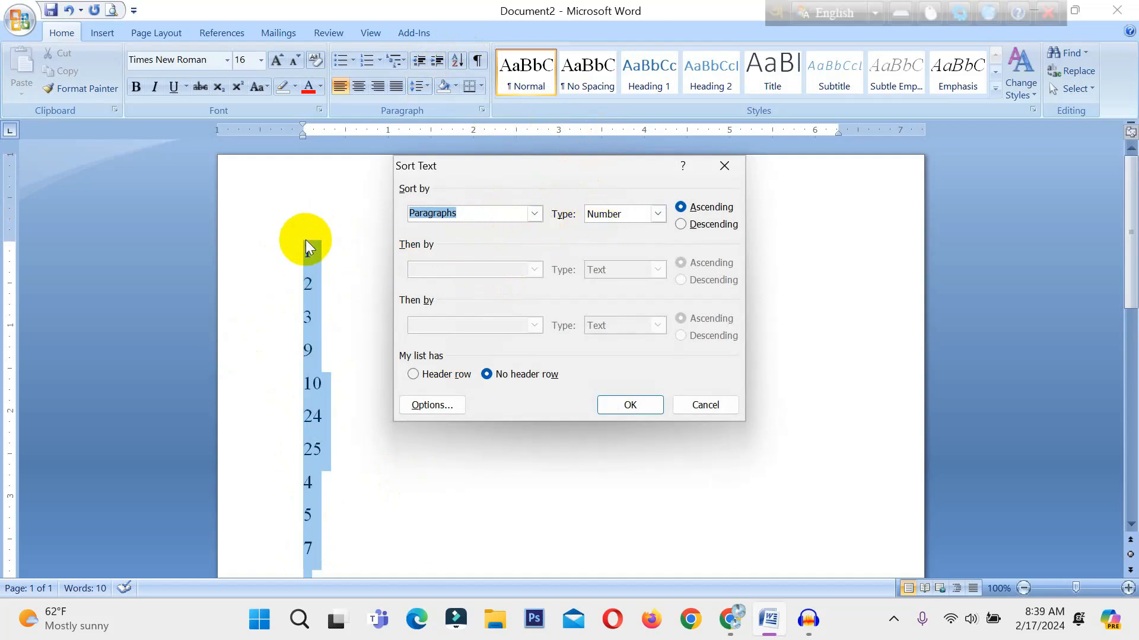
left_click(657, 214)
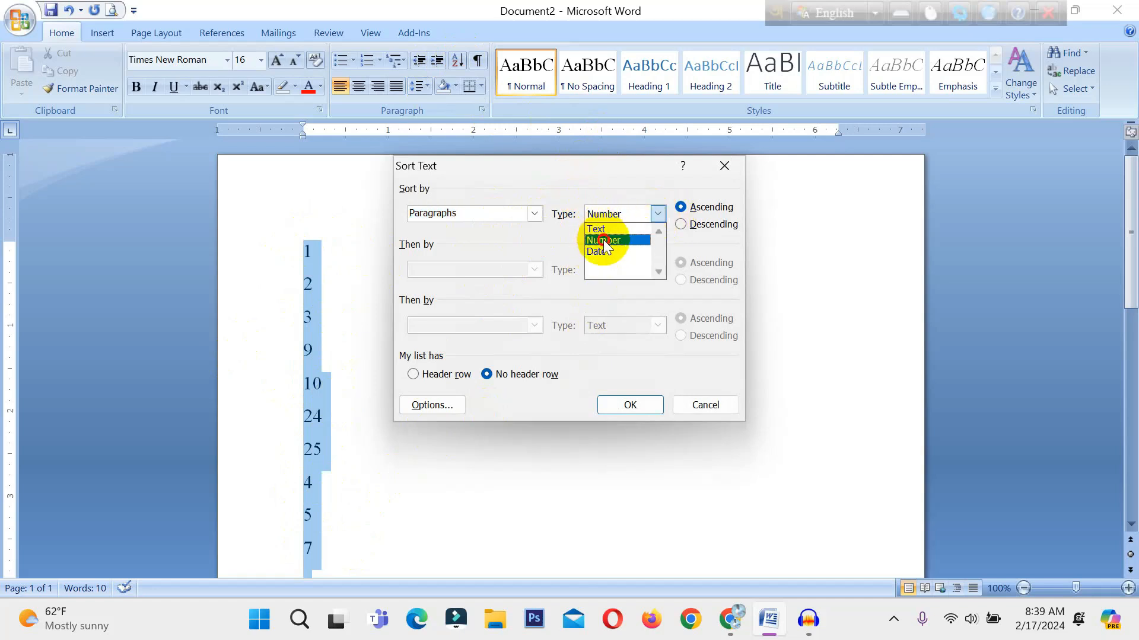
left_click(649, 241)
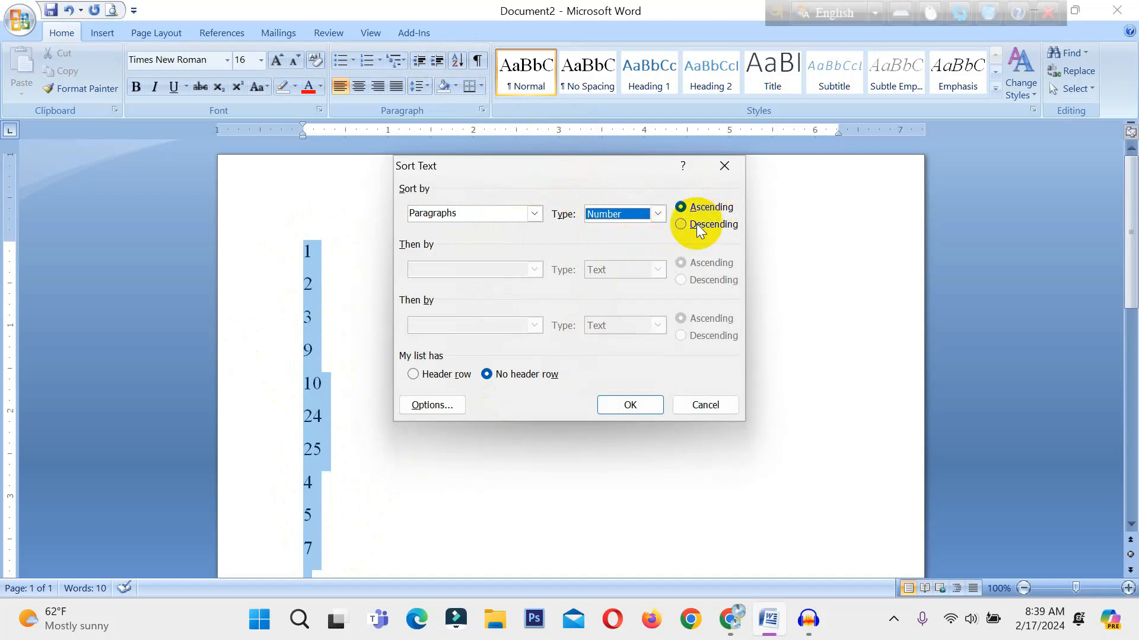
left_click(630, 405)
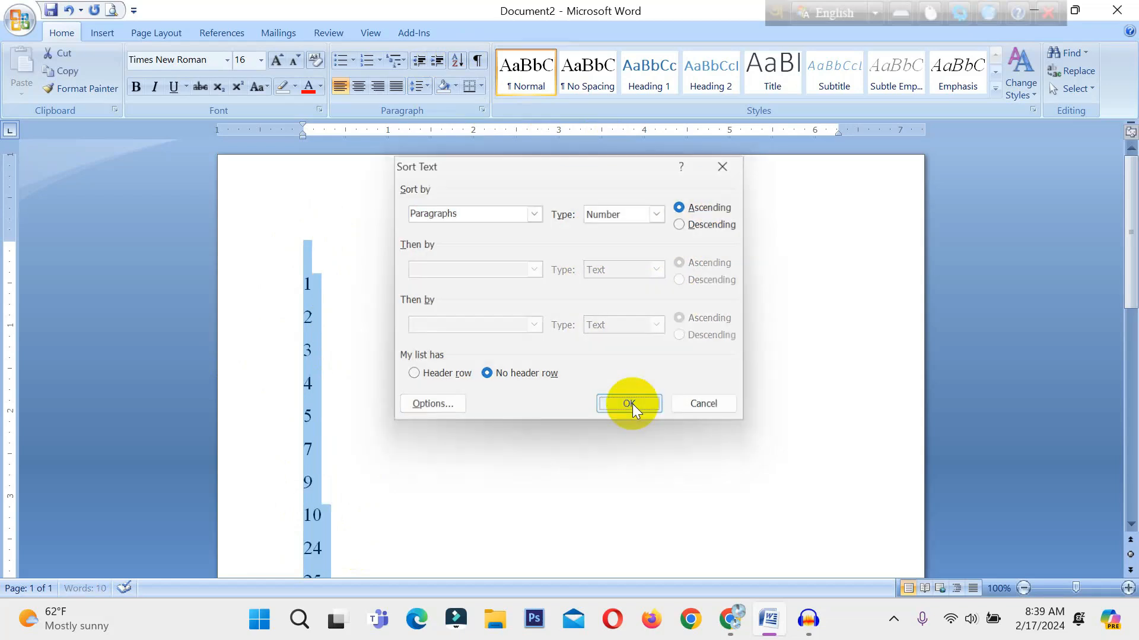
scroll(360, 335, "down", 3)
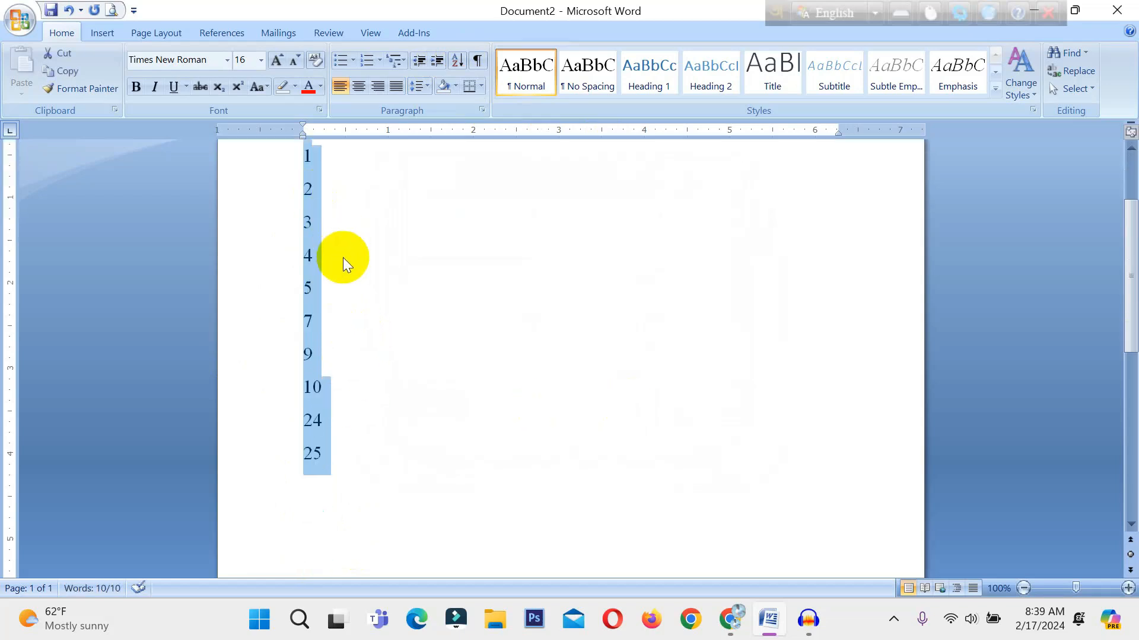
Sort the number list again as type Number, this time in descending order.
left_click(456, 61)
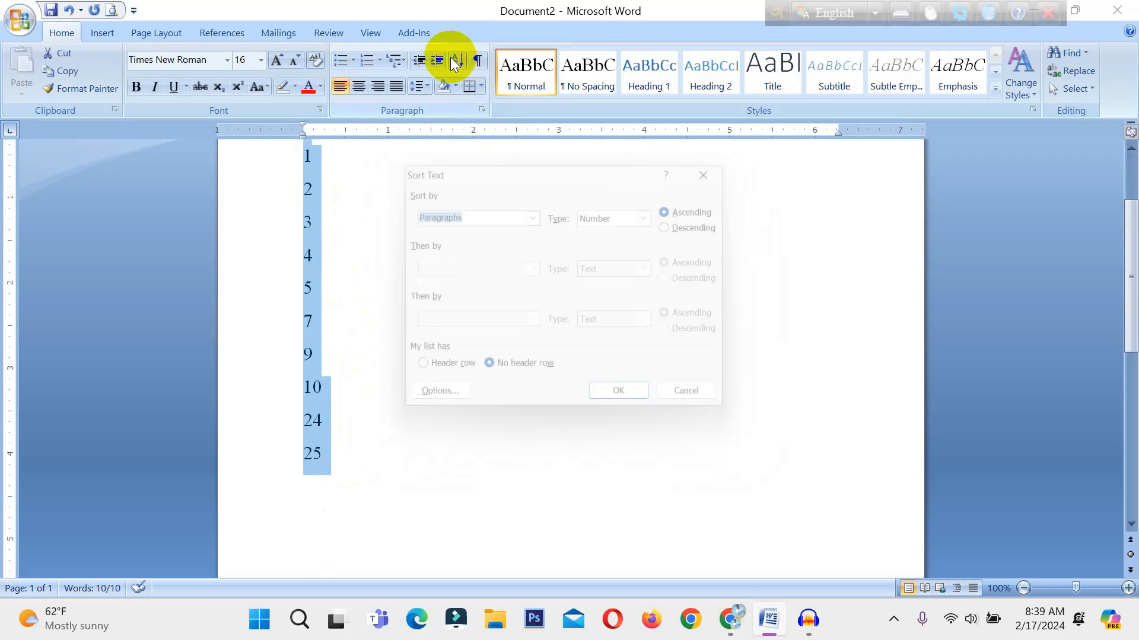
left_click(702, 227)
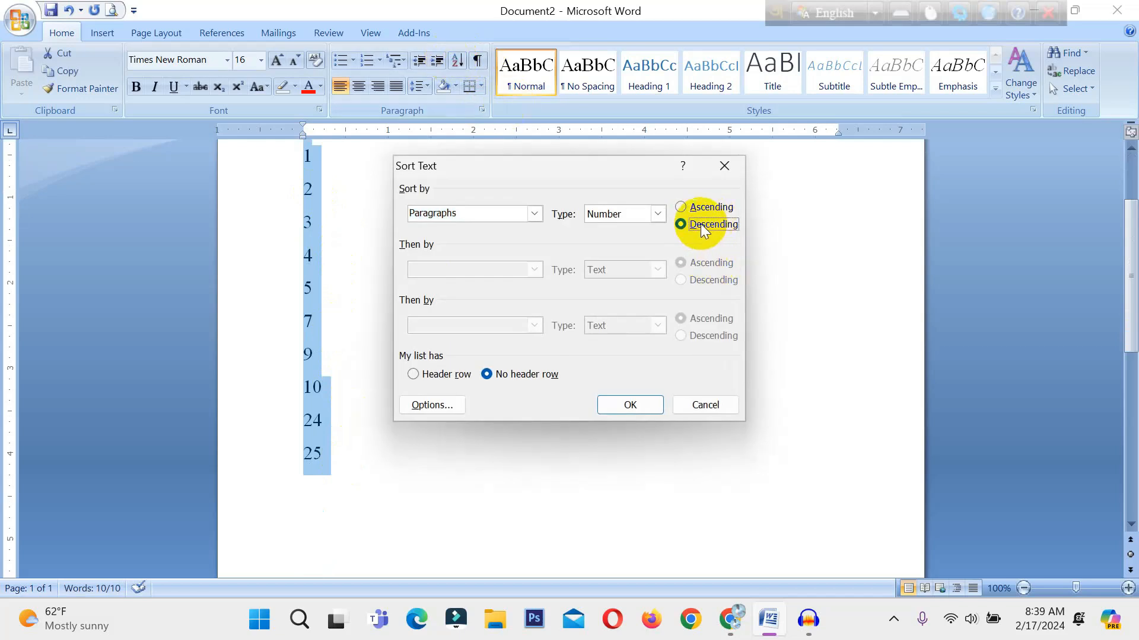
left_click(630, 405)
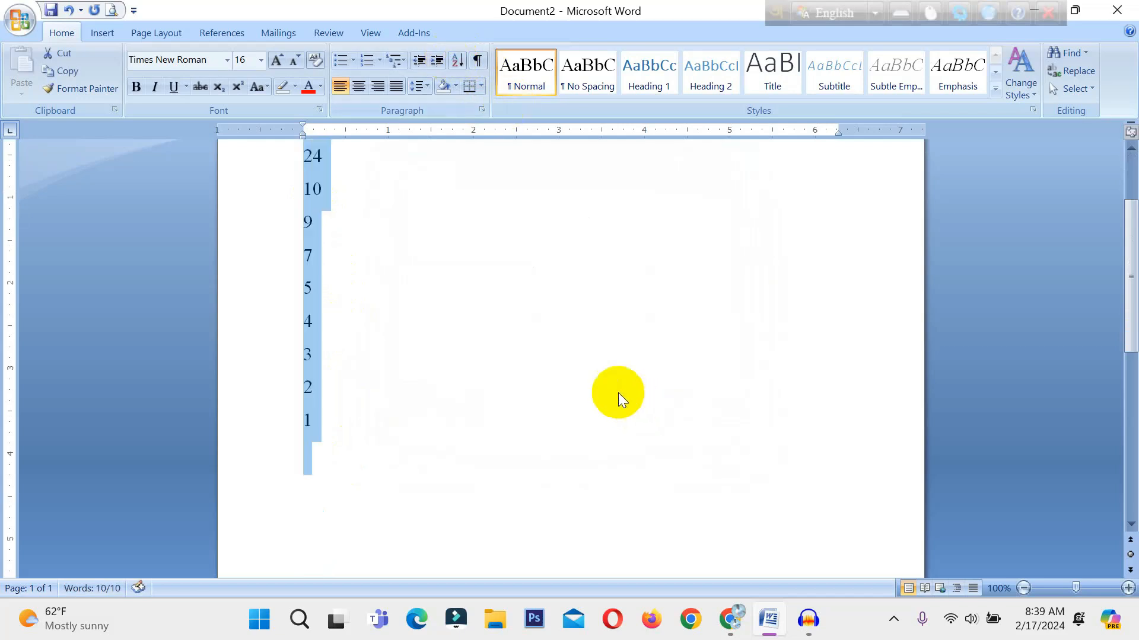
scroll(468, 461, "up", 2)
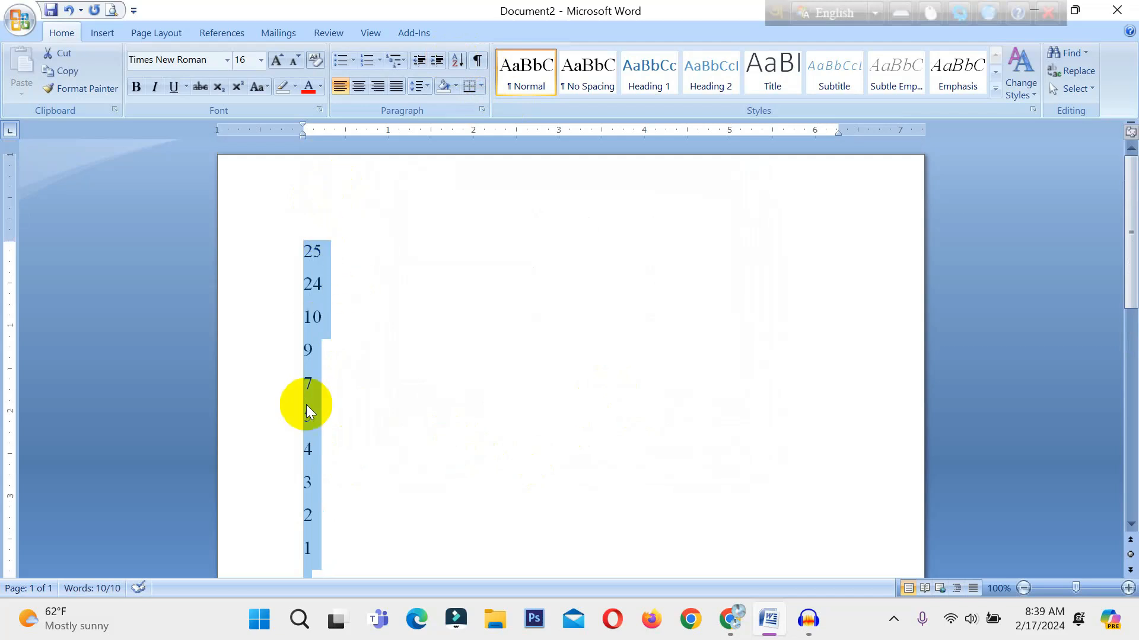
Delete the entire list of numbers from the document.
scroll(307, 403, "down", 3)
left_click(333, 478)
left_click(328, 513)
left_click_drag(320, 508, 293, 194)
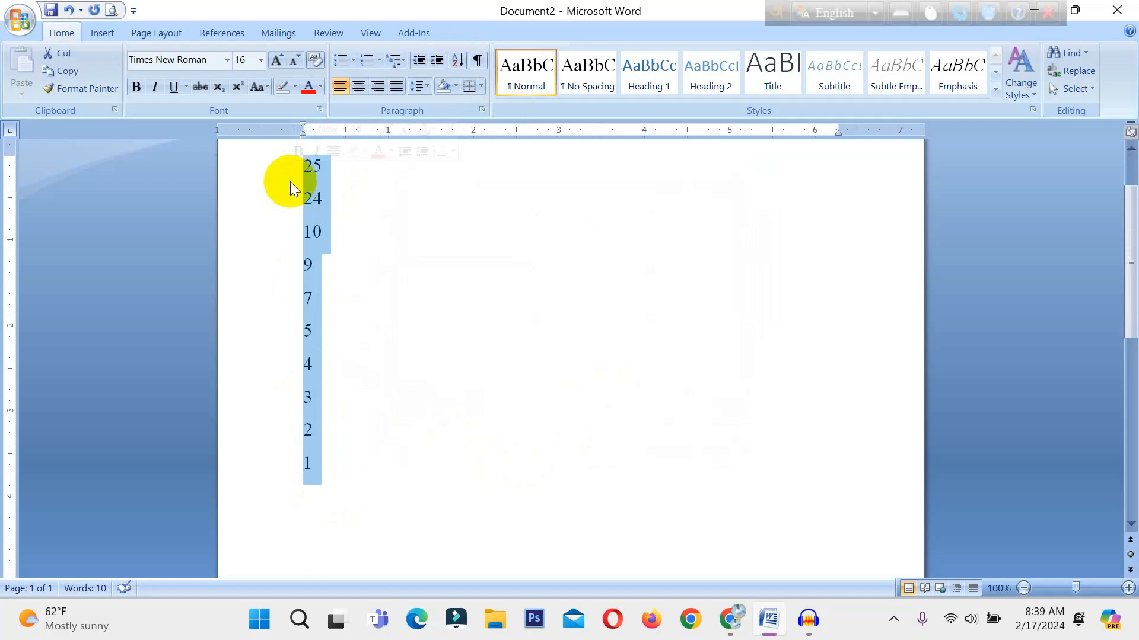
key("Delete")
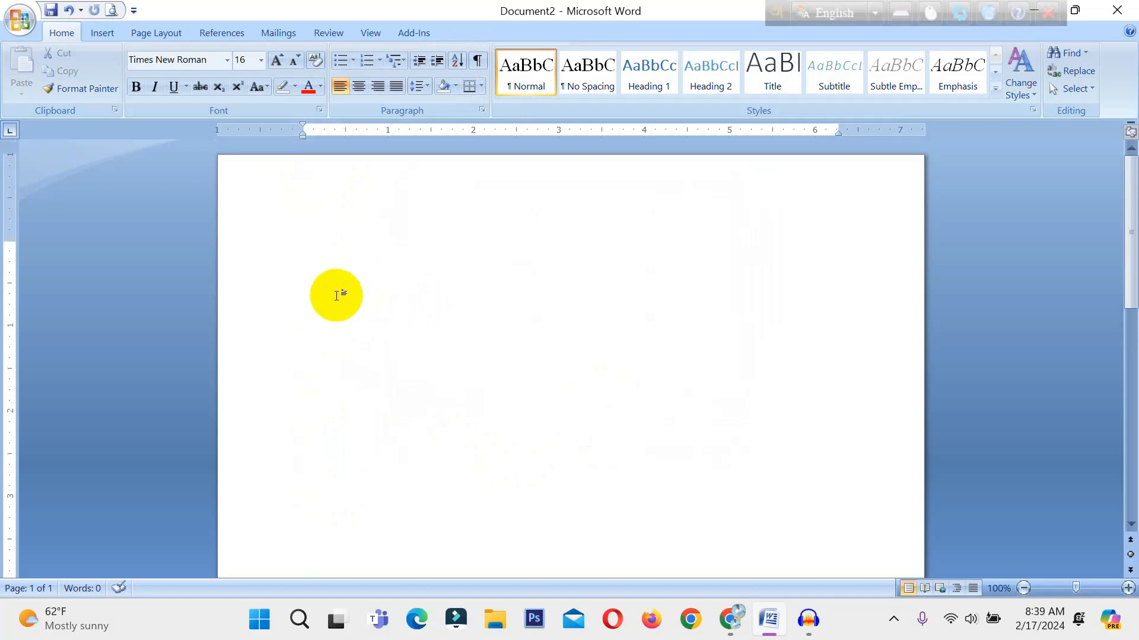
Insert a table with five columns and four rows.
left_click(111, 28)
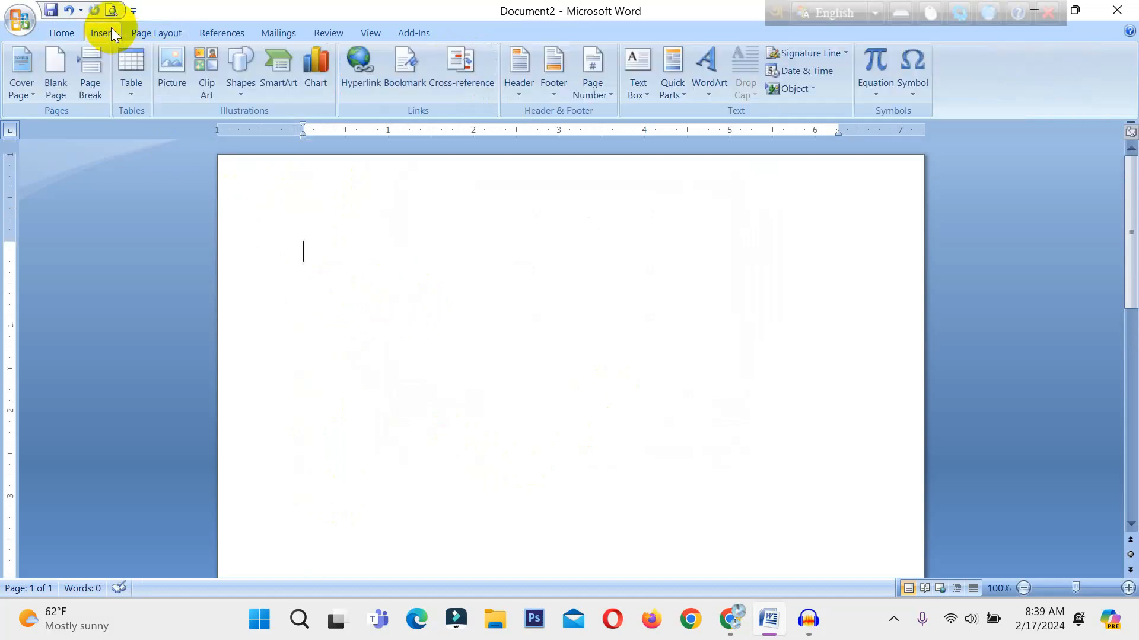
left_click(138, 77)
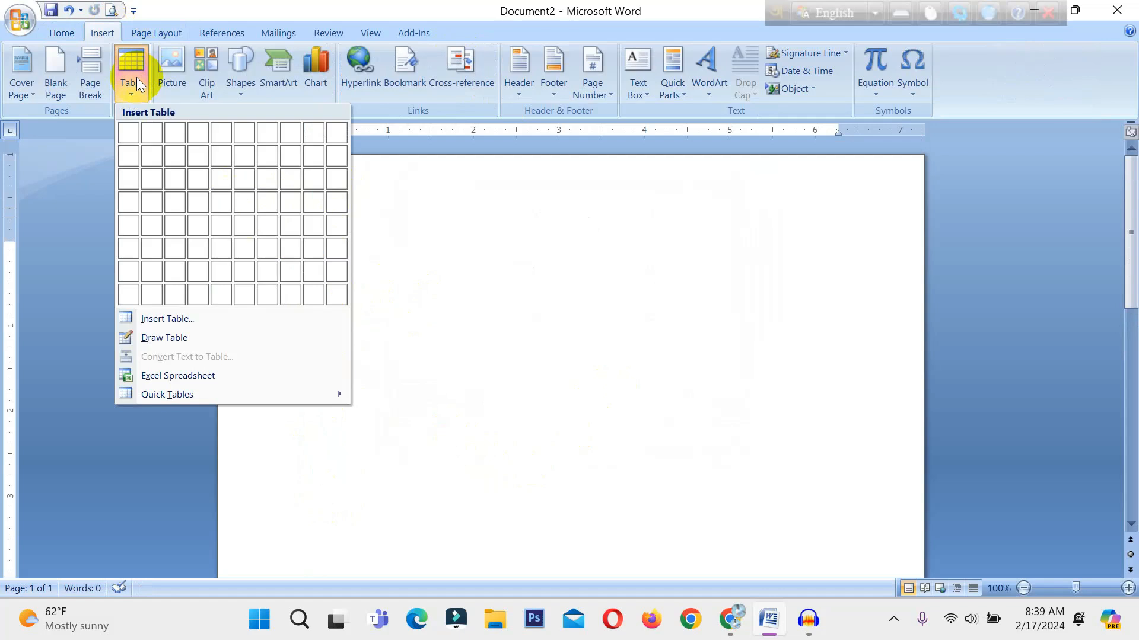
left_click(221, 208)
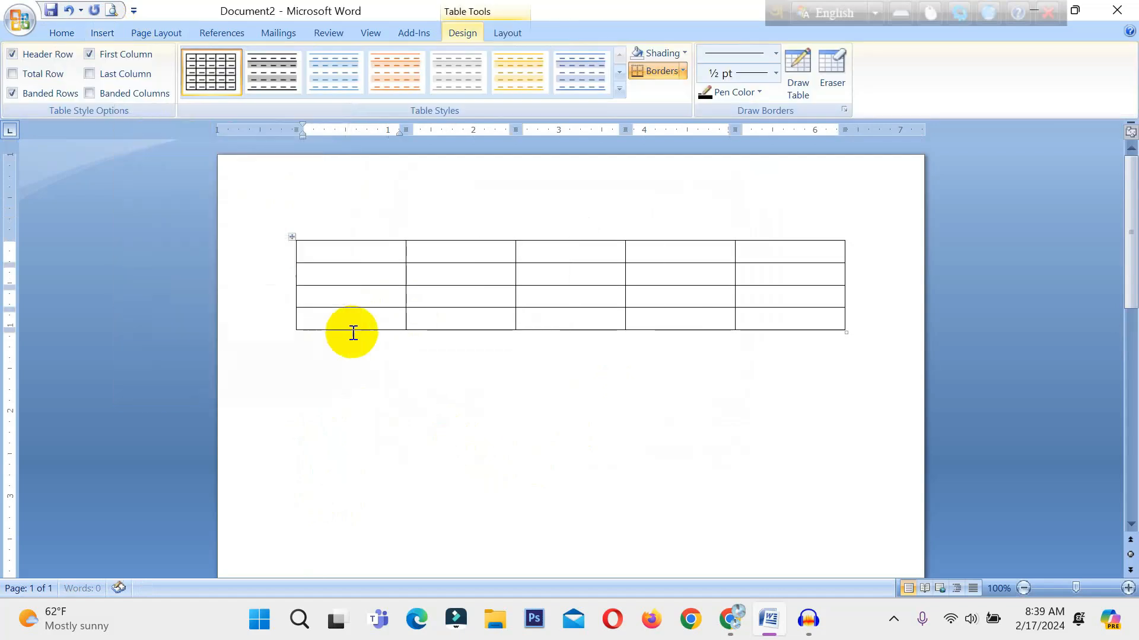
Enter a person's name in each of the first two cells of the table's first column.
type("Akmal")
left_click(347, 274)
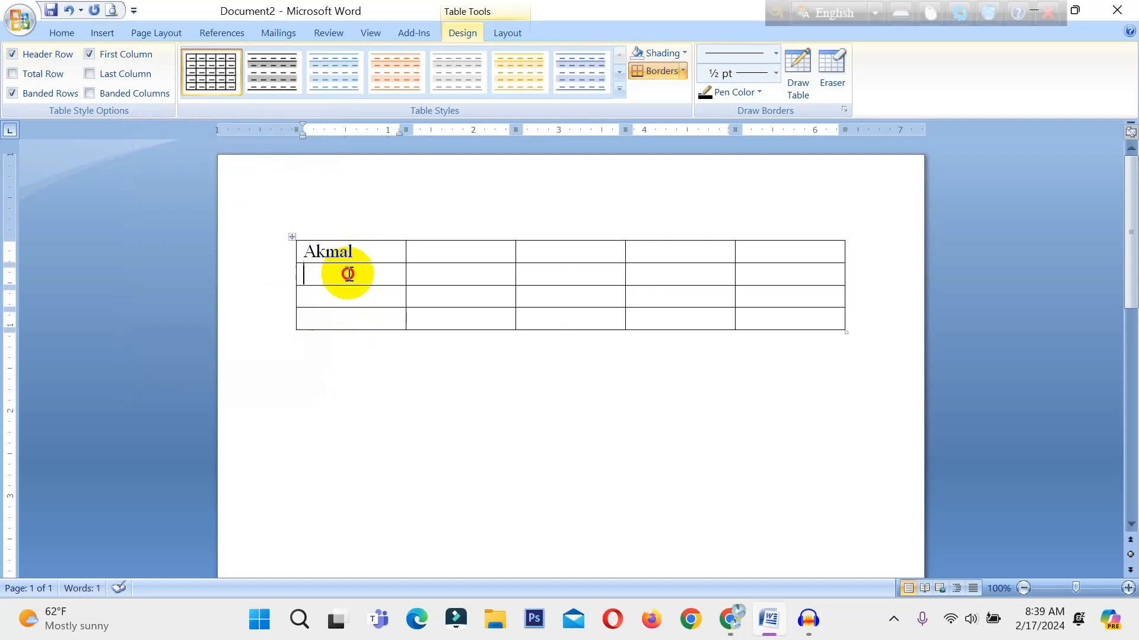
type("Ho")
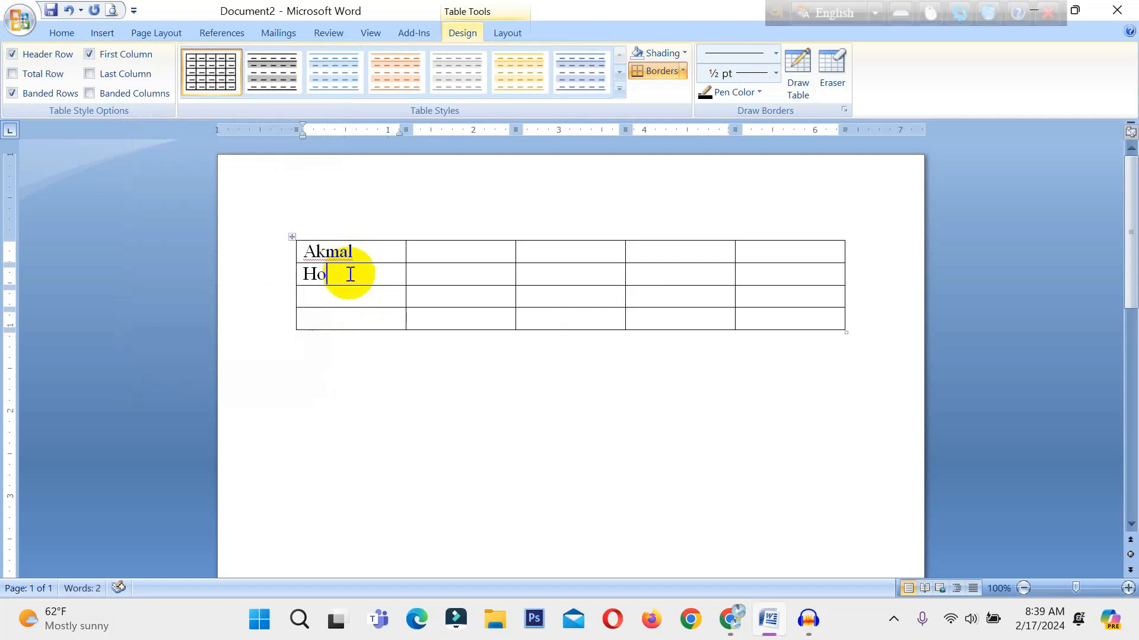
type("ssain")
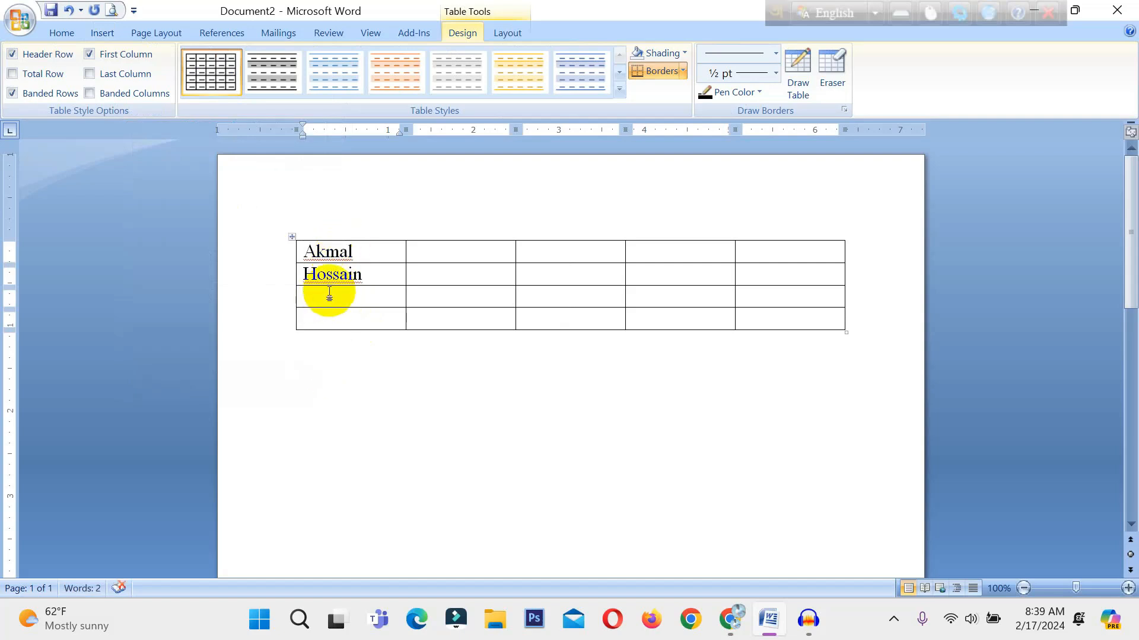
Enter a person's name in the third and fourth cells of the table's first column.
left_click(330, 291)
type("Rakib")
left_click(332, 318)
type("s")
key("BackSpace")
type("S")
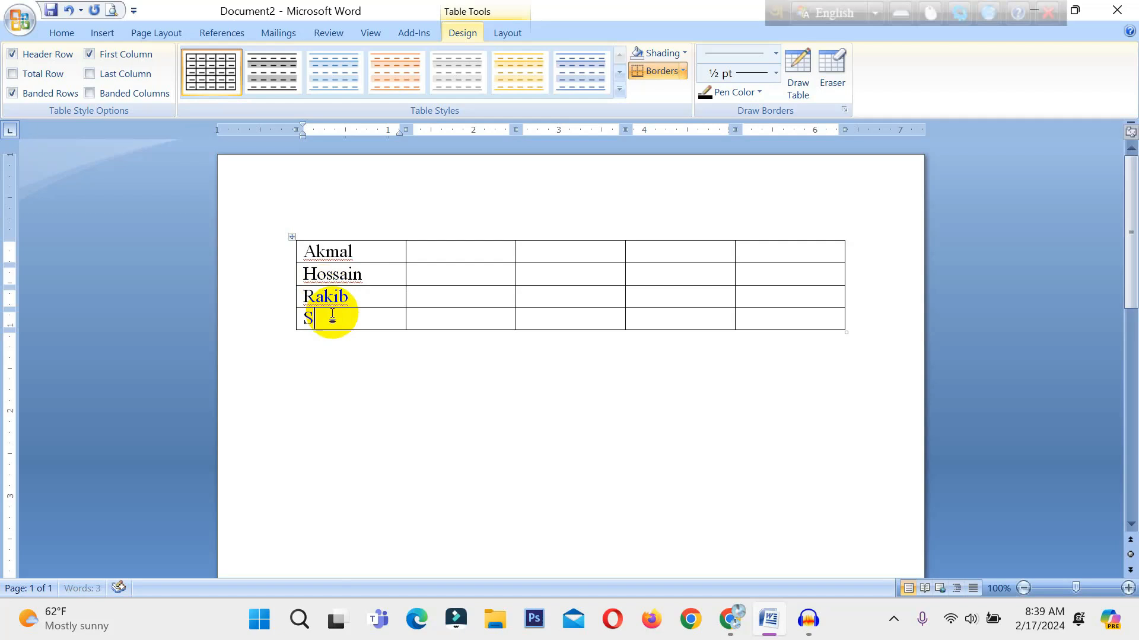
type("ujaN")
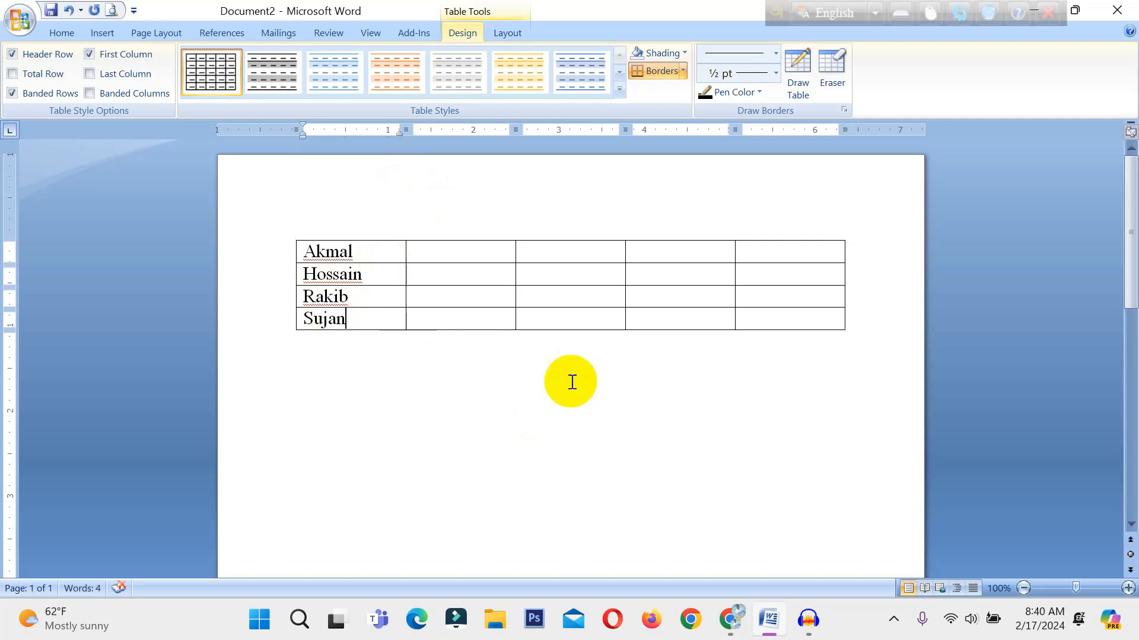
Open the Sort dialog for the table and move it clear of the names in the first column.
left_click(54, 36)
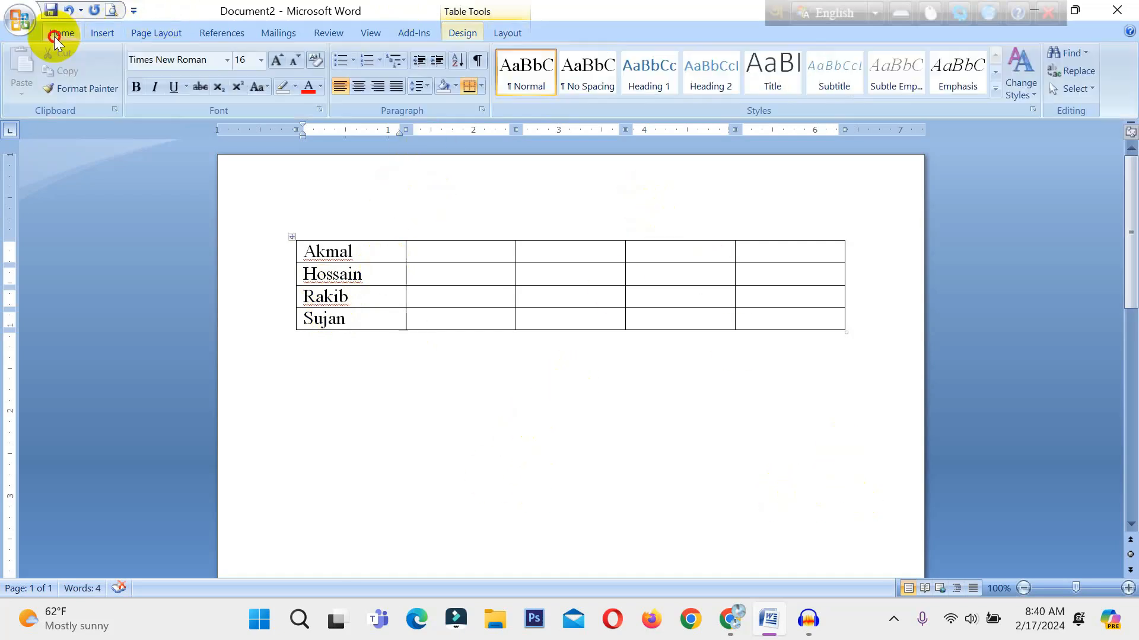
left_click(462, 62)
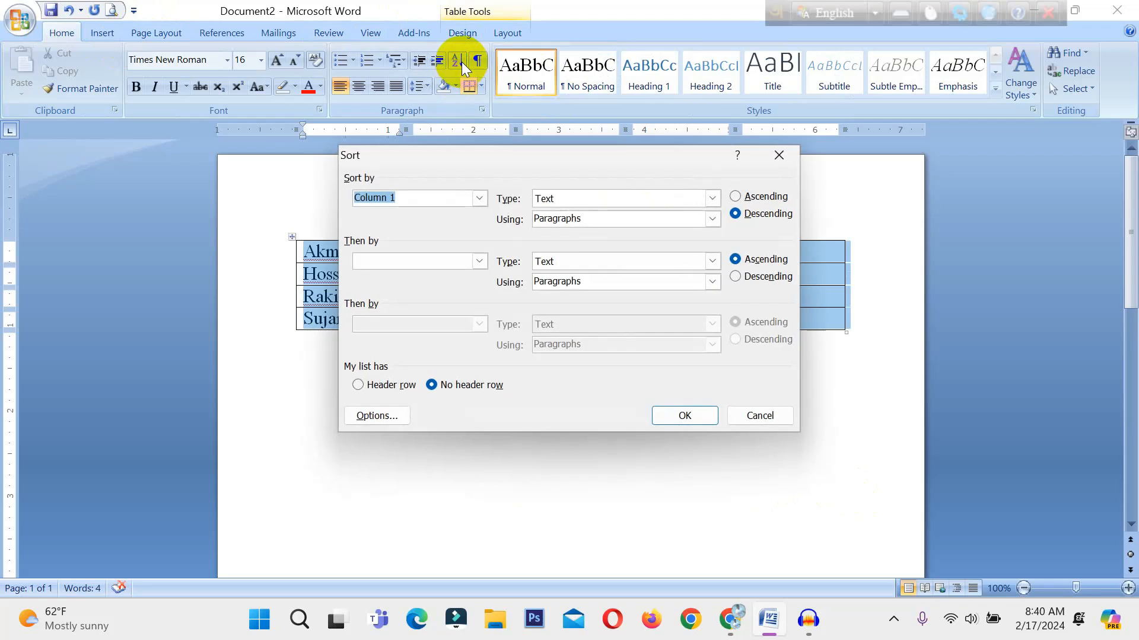
left_click_drag(453, 159, 407, 349)
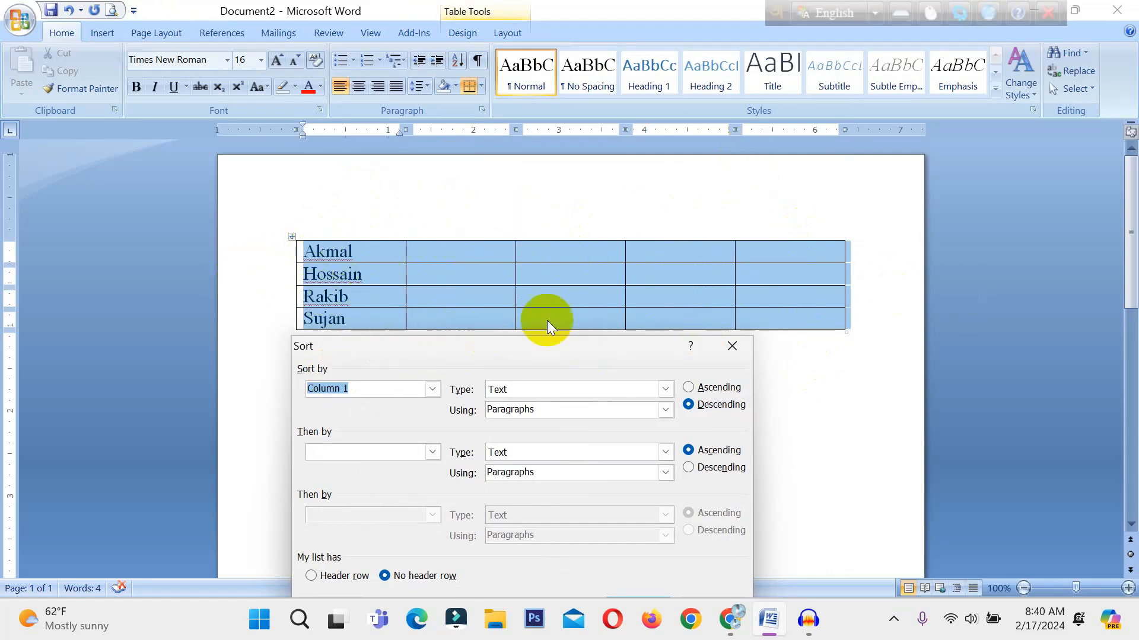
left_click_drag(497, 354, 650, 200)
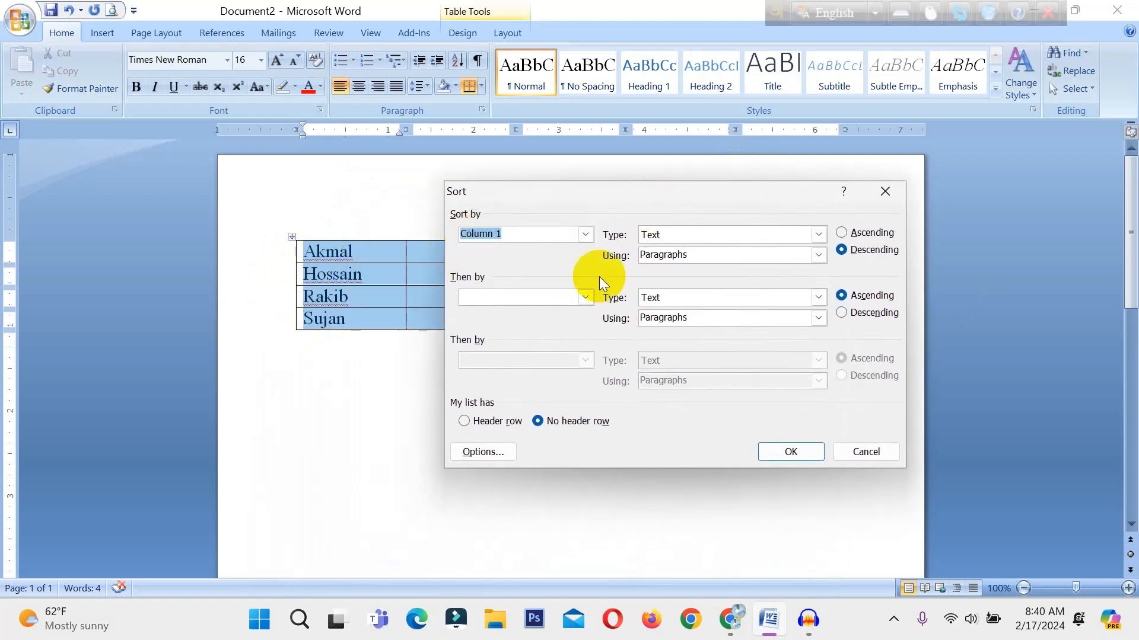
Set the primary sort key to Column 1 with type Text in ascending order.
left_click(584, 235)
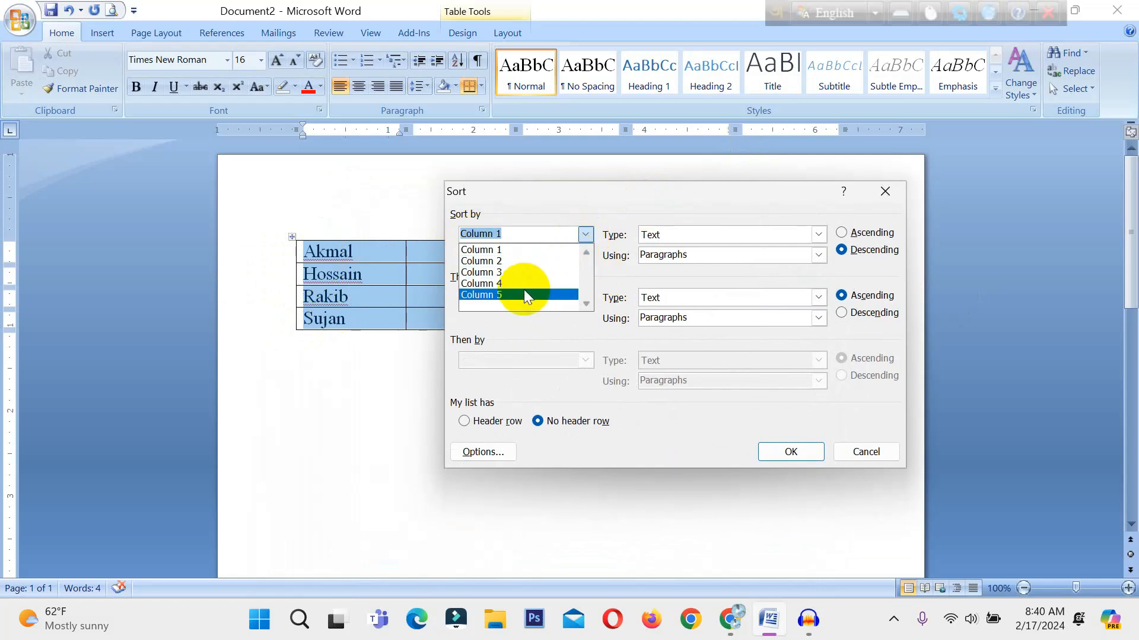
left_click(539, 249)
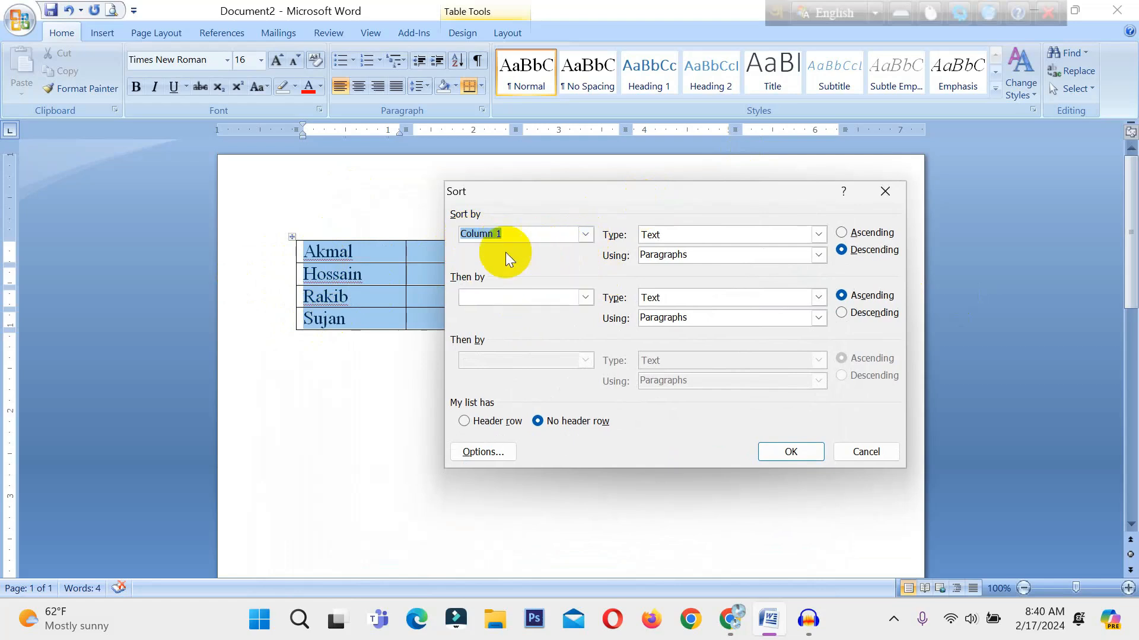
left_click(585, 235)
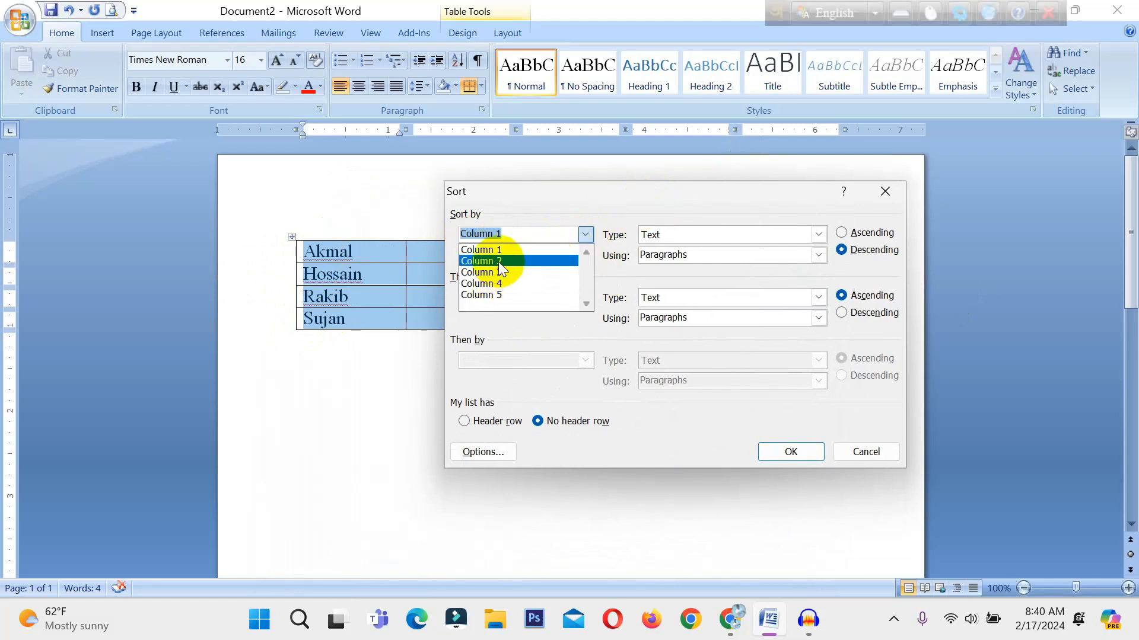
left_click(498, 262)
left_click(585, 235)
left_click(540, 249)
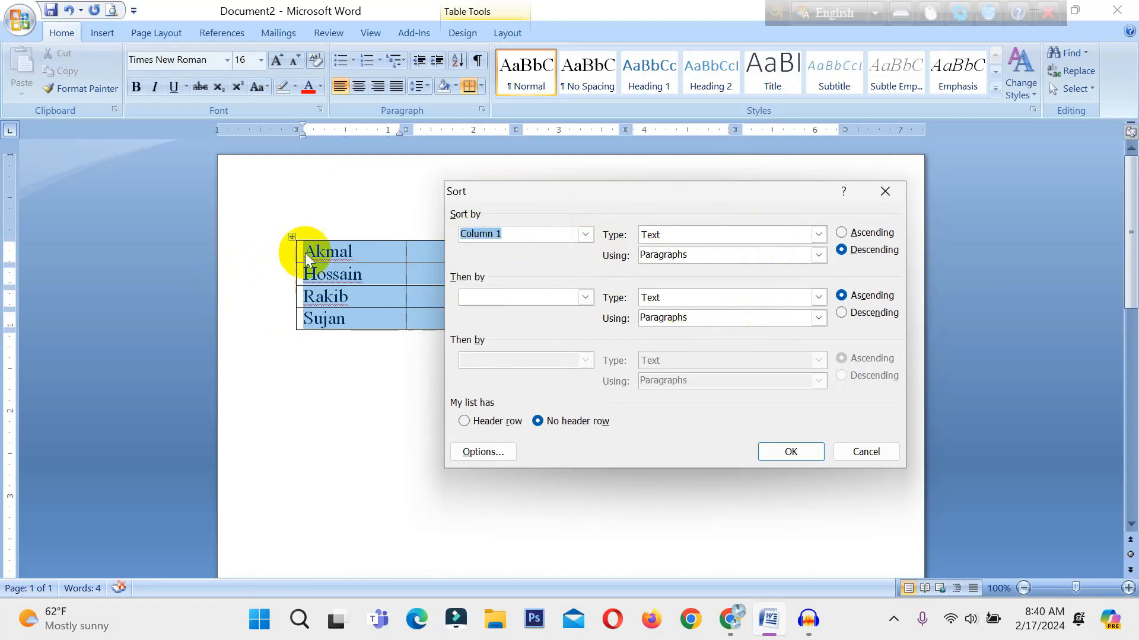
left_click(819, 236)
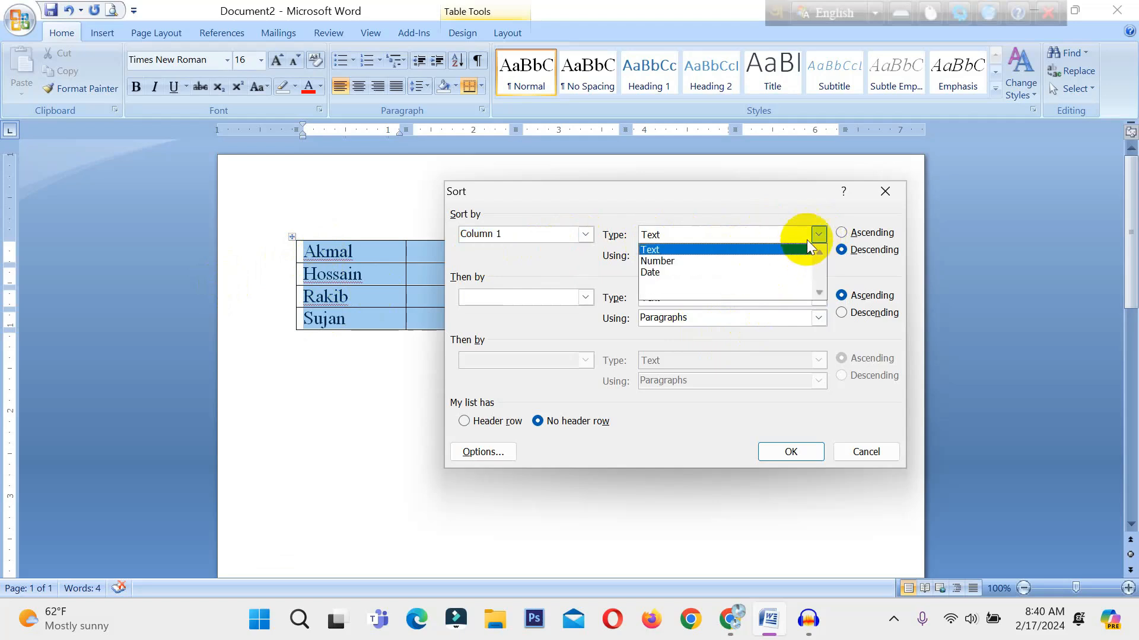
left_click(819, 236)
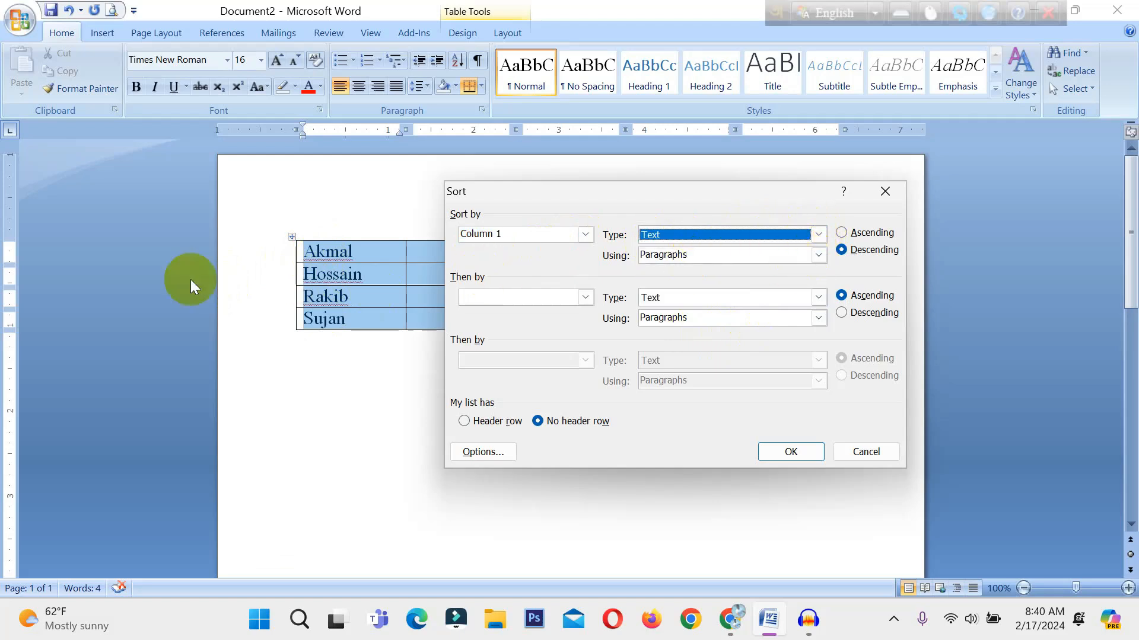
left_click(841, 234)
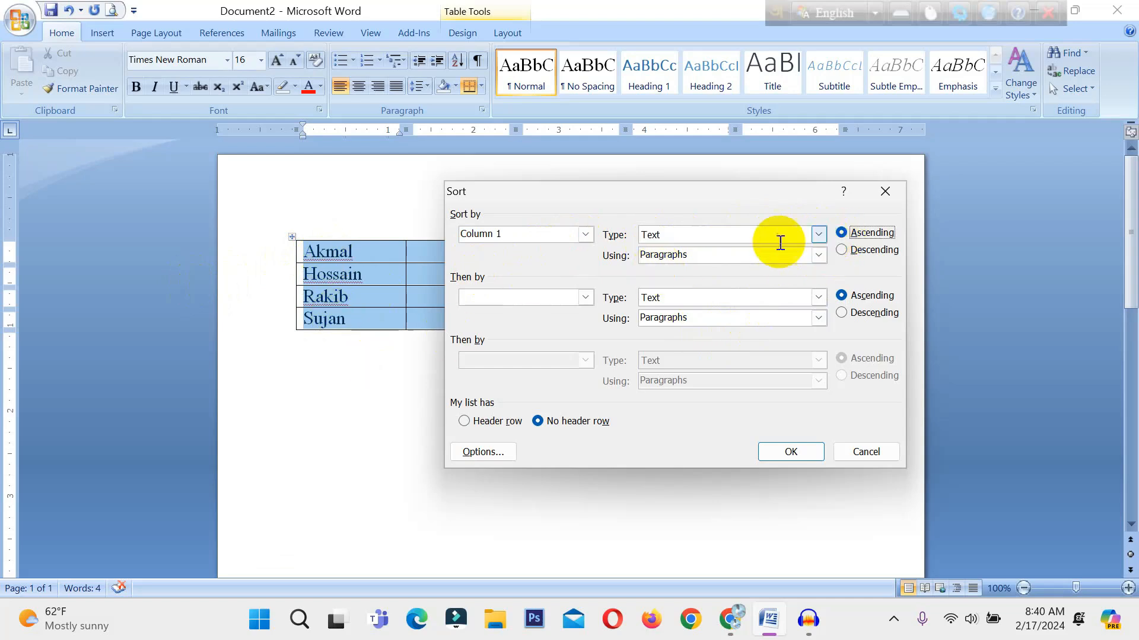
Set both secondary sort levels to Column 1 and run the ascending sort on the table.
left_click(585, 297)
left_click(491, 324)
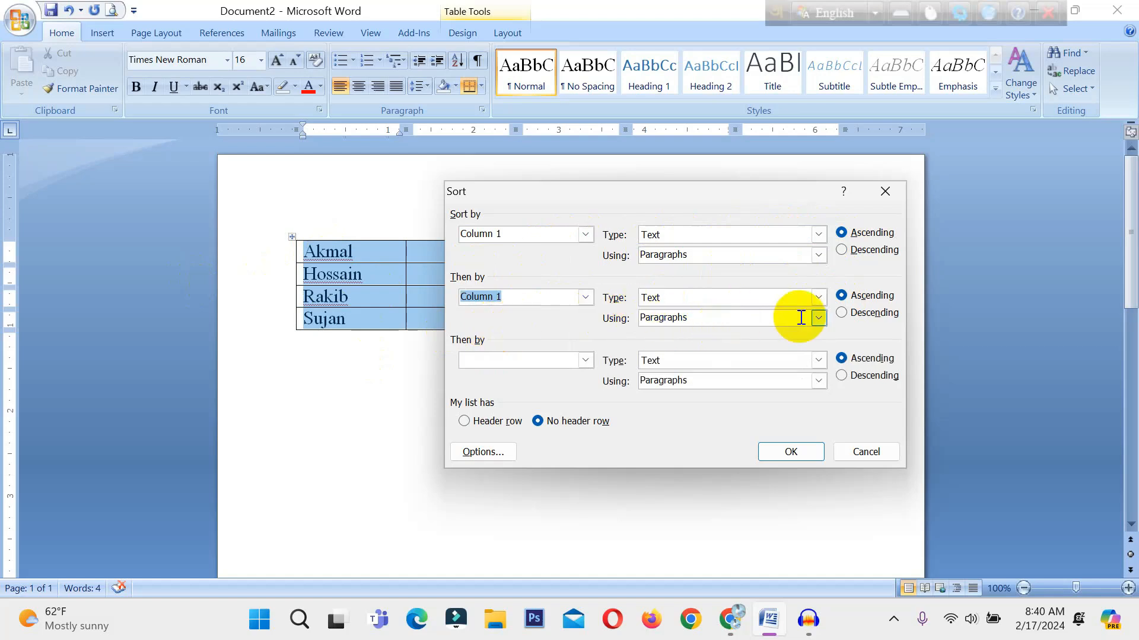
left_click(585, 360)
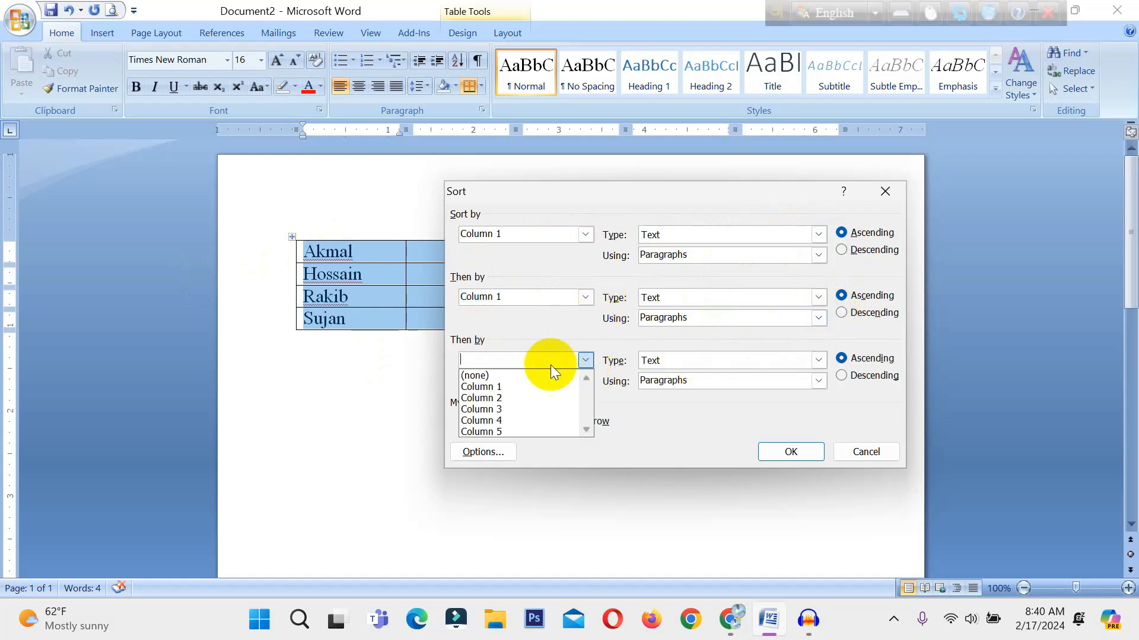
left_click(508, 383)
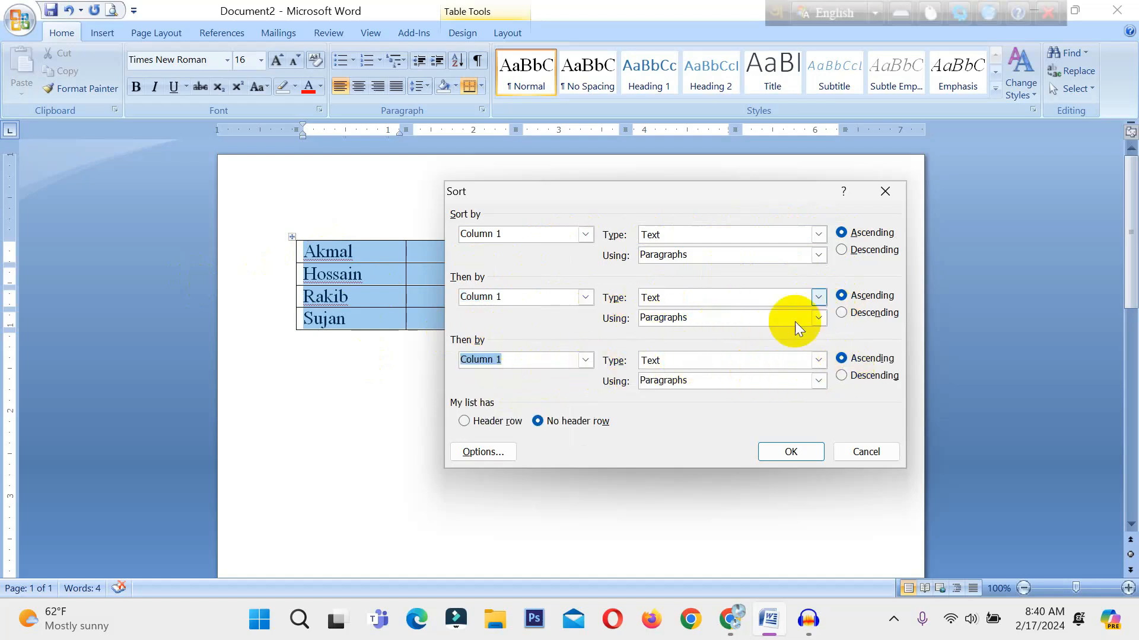
left_click(791, 453)
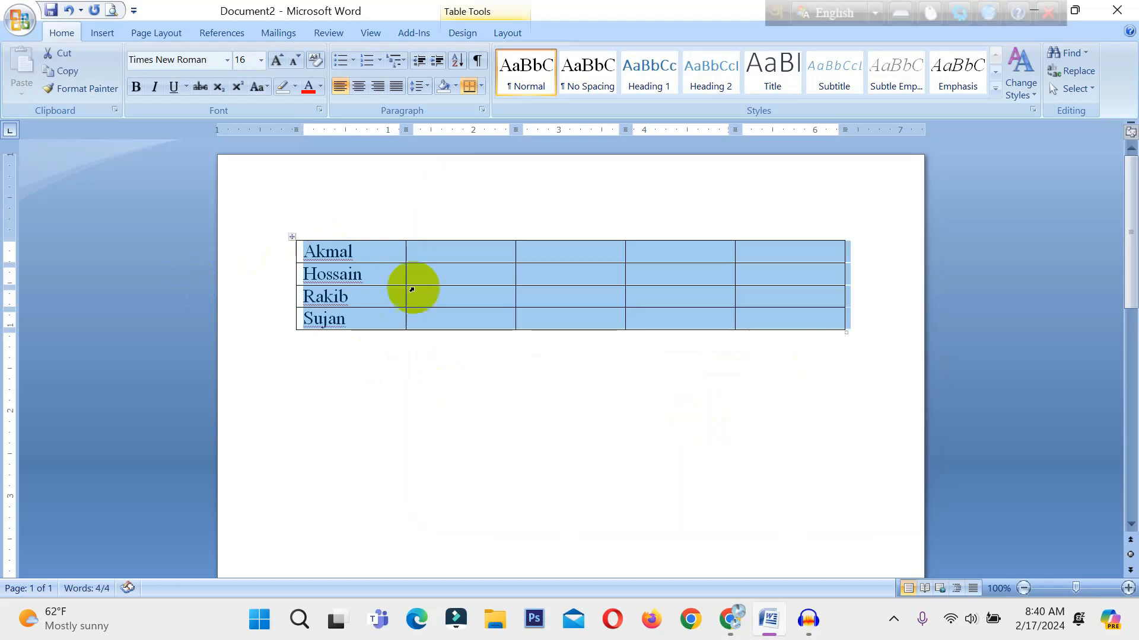
Sort the table again with all three Column 1 levels set to descending.
left_click(456, 62)
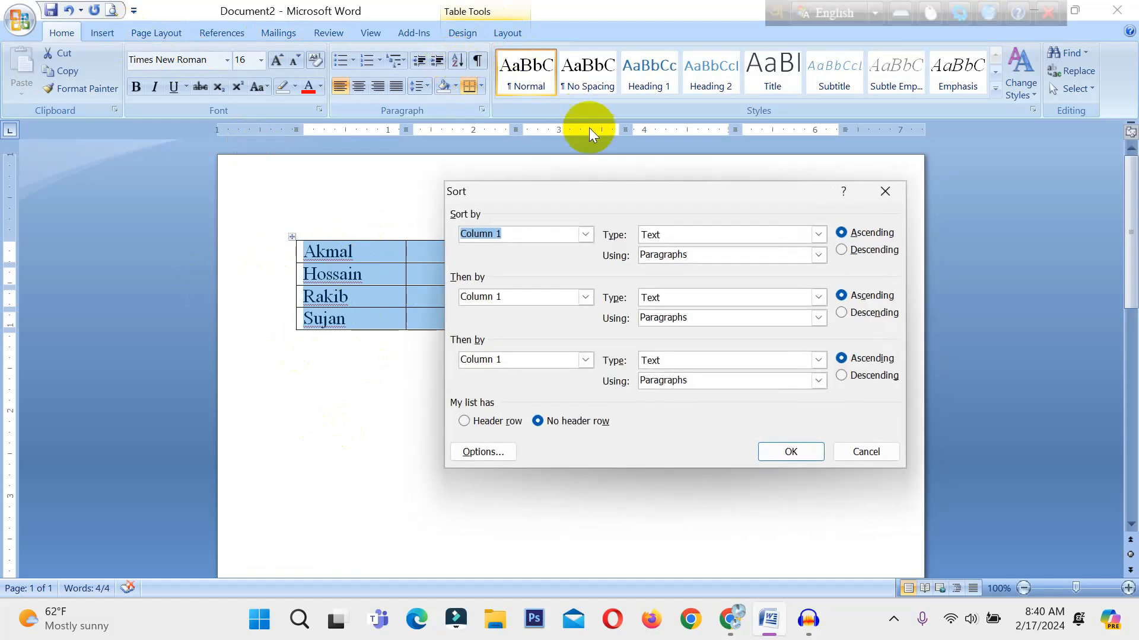
left_click(841, 249)
left_click(841, 312)
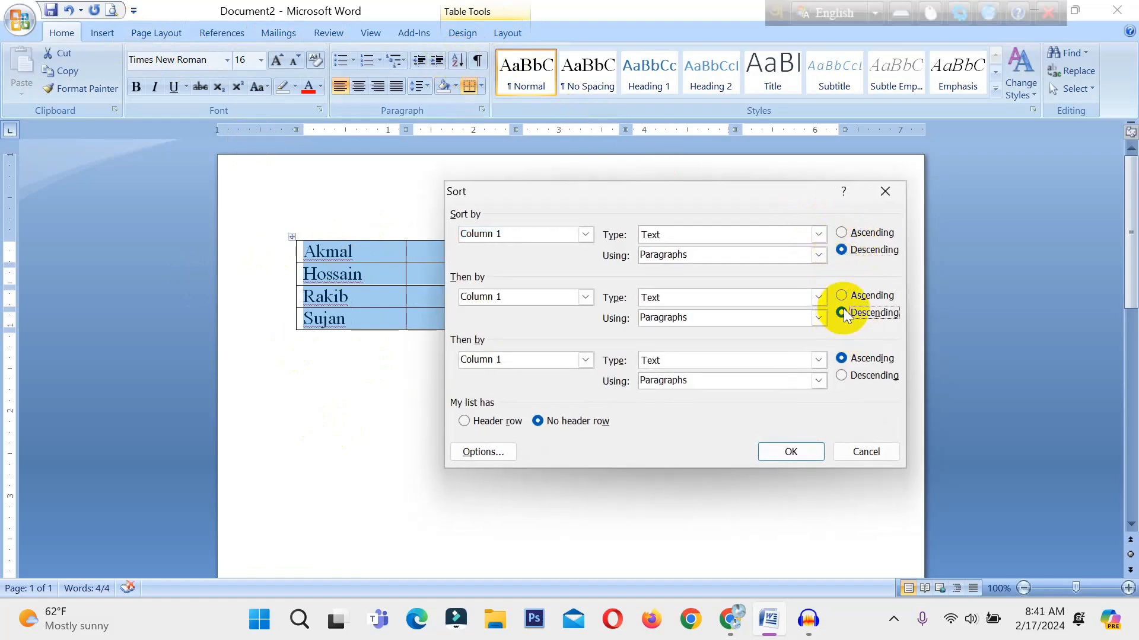
left_click(845, 375)
left_click(790, 452)
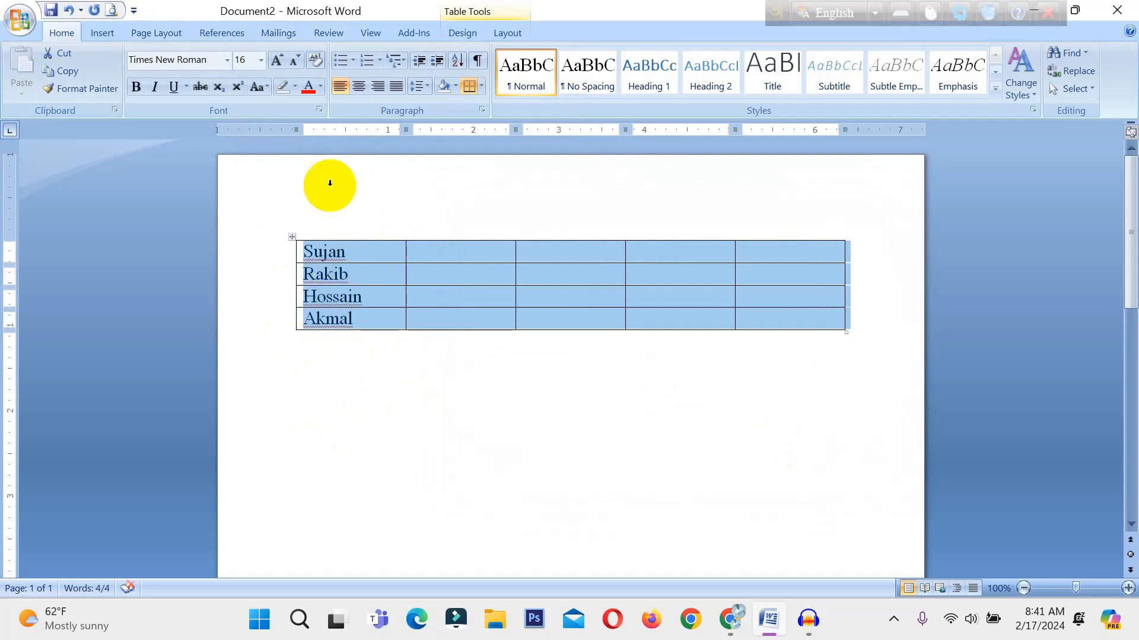
Remove the top and bottom borders of the second cell in the table's first row.
left_click(445, 255)
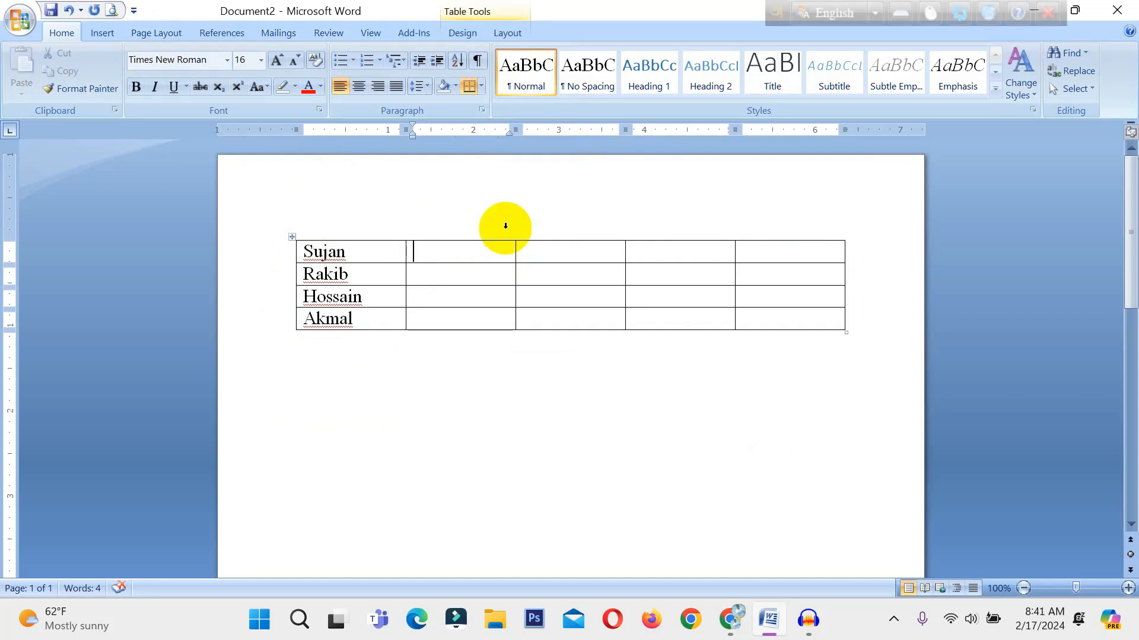
left_click(293, 238)
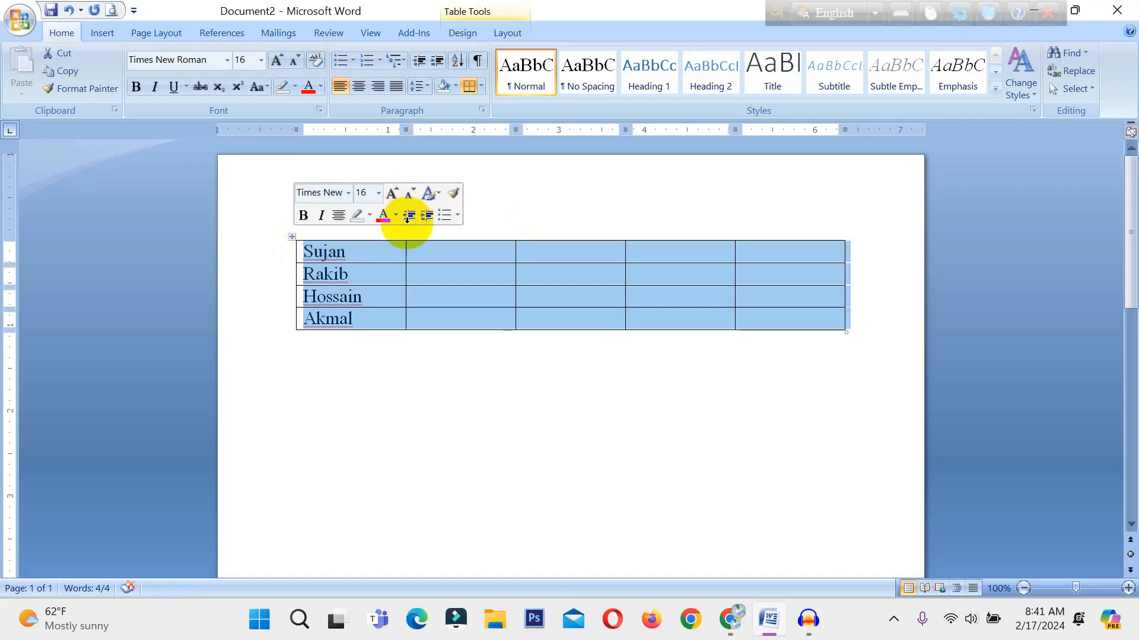
left_click(424, 252)
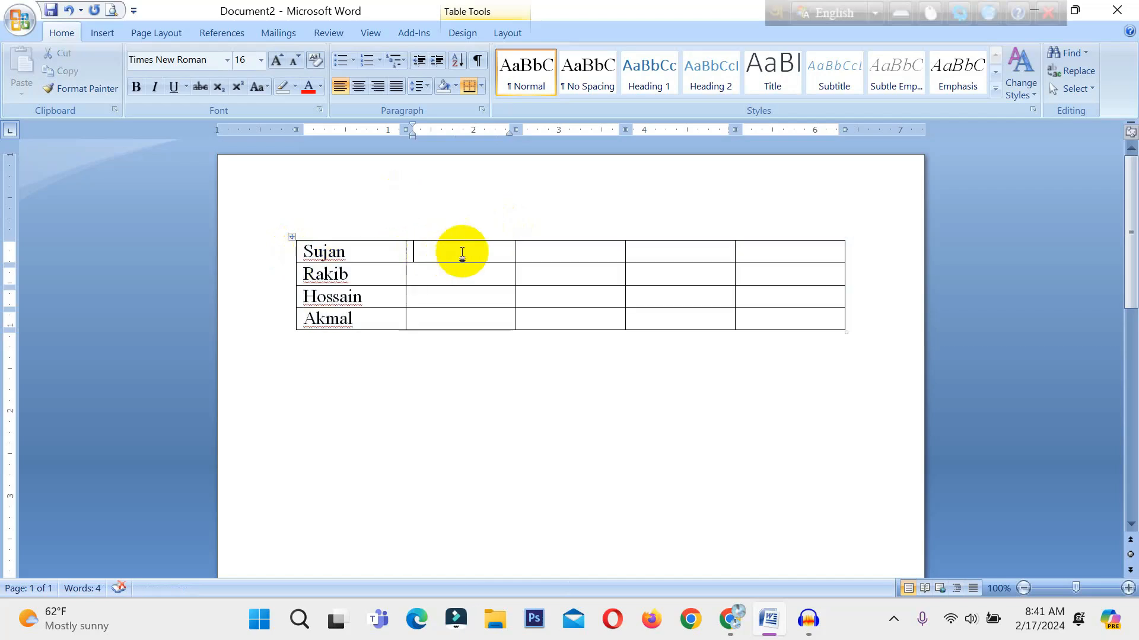
left_click(481, 87)
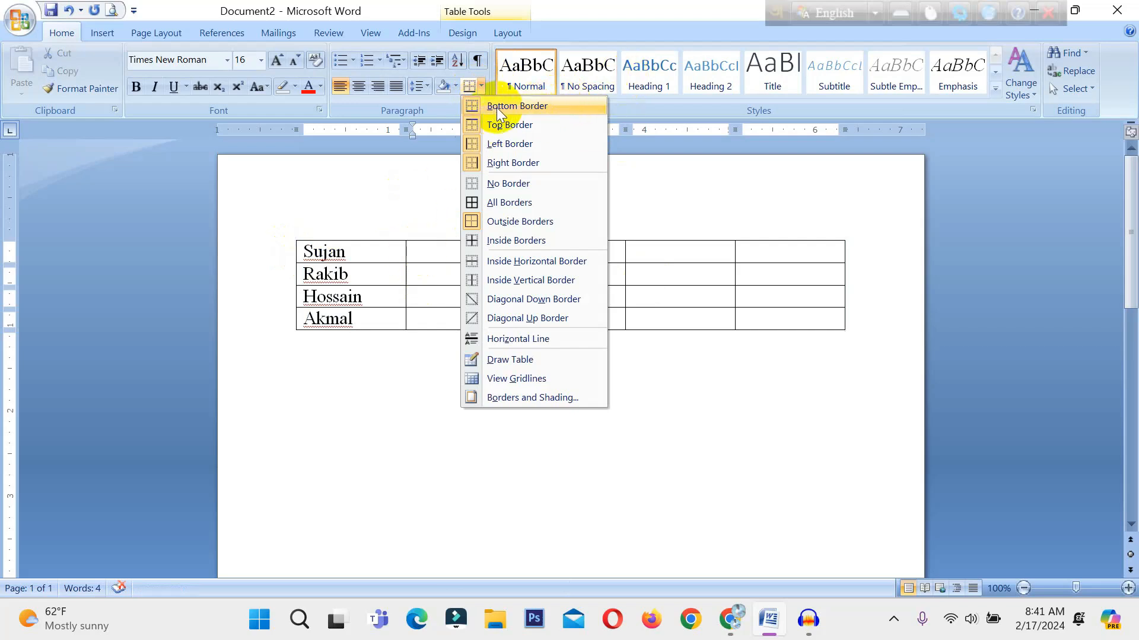
left_click(524, 132)
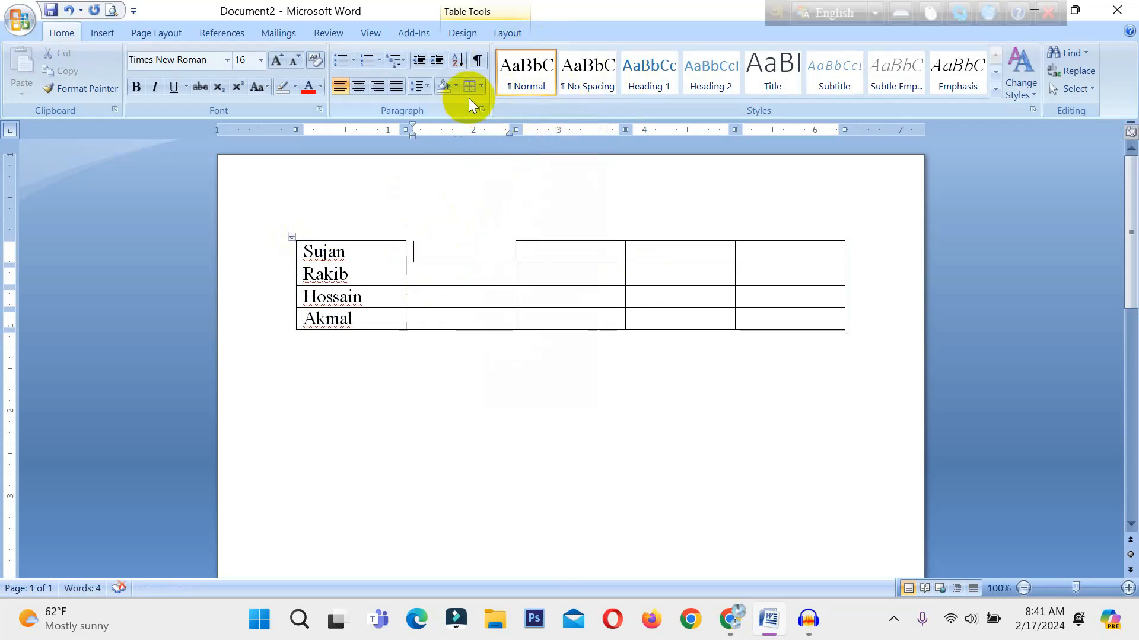
left_click(480, 88)
left_click(476, 192)
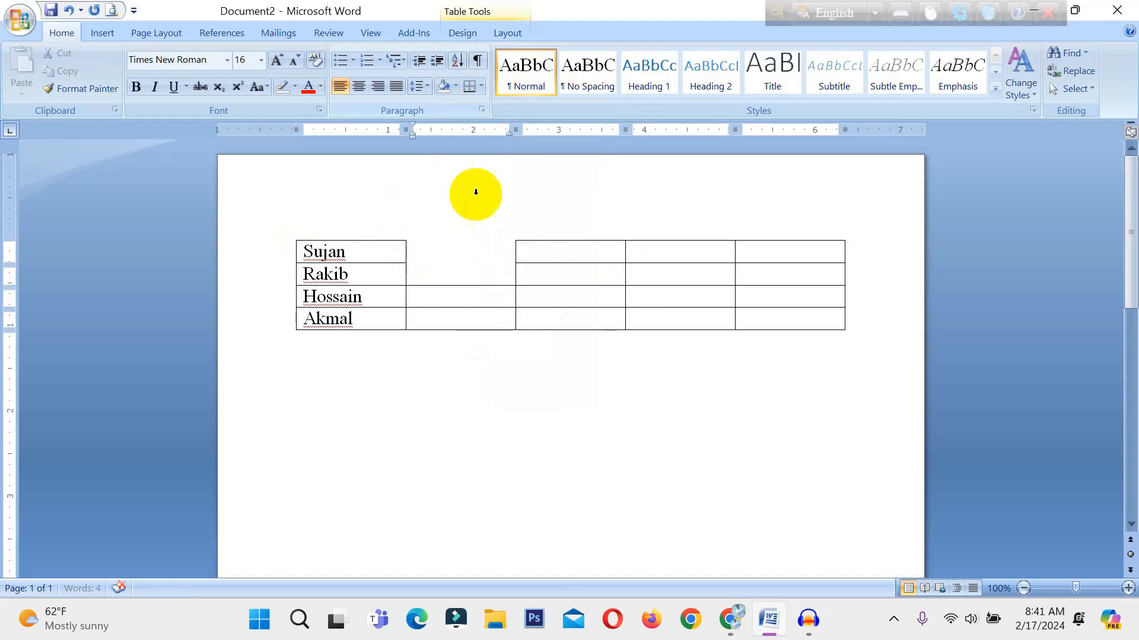
Remove the left and right borders of the second cell in the first row.
left_click(480, 87)
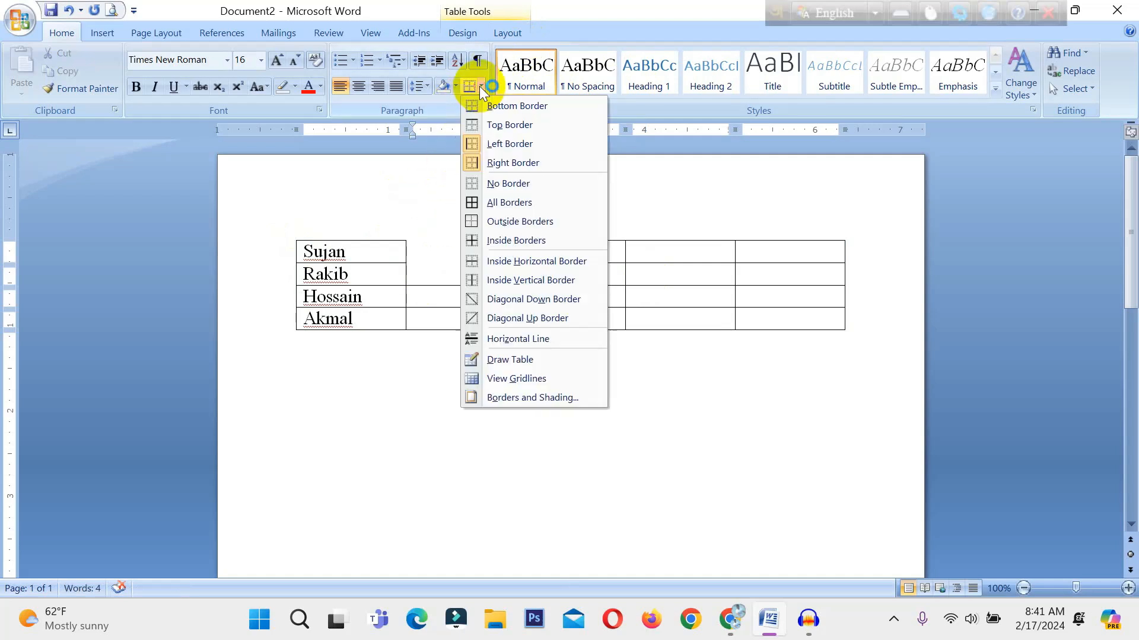
left_click(483, 145)
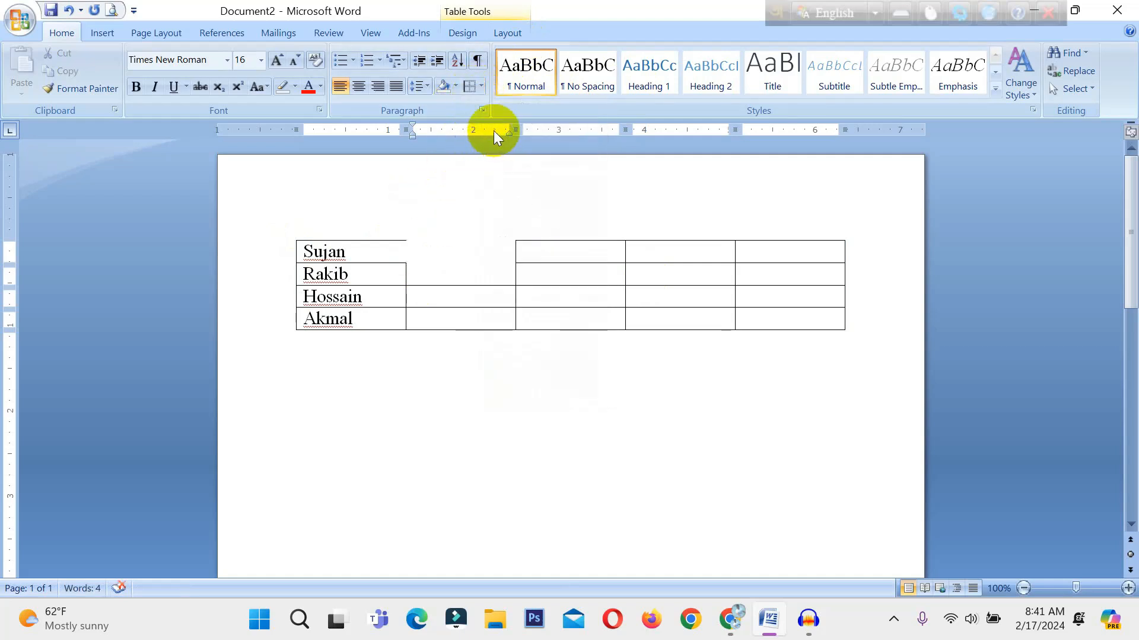
left_click(483, 87)
left_click(495, 161)
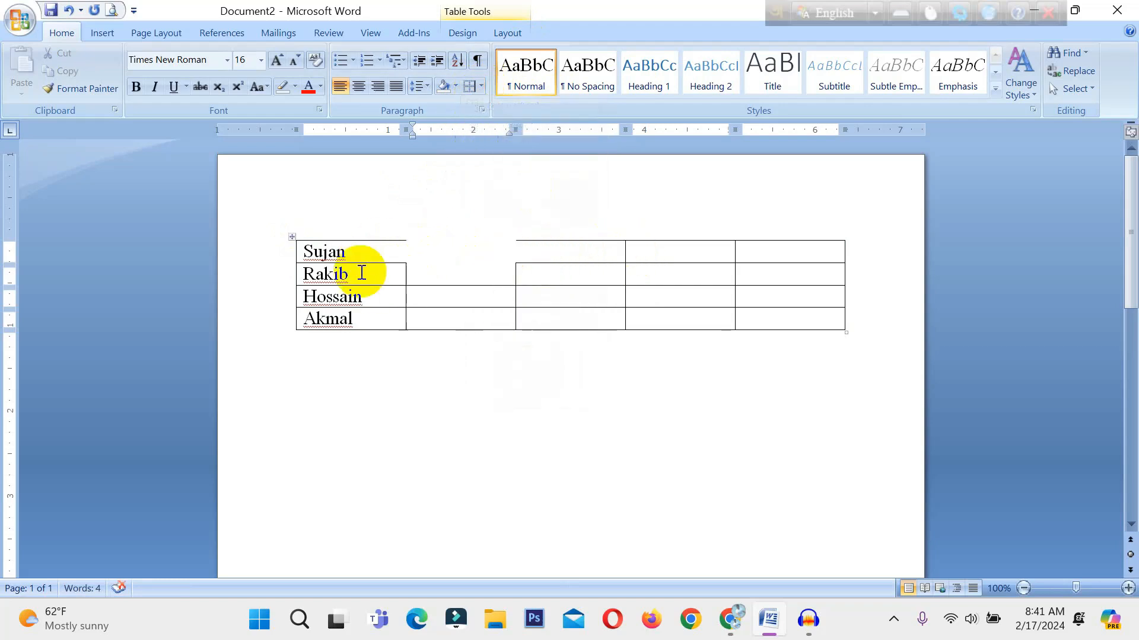
Open the recent document A School Magazine.docx and apply All Borders to its title line.
left_click(19, 19)
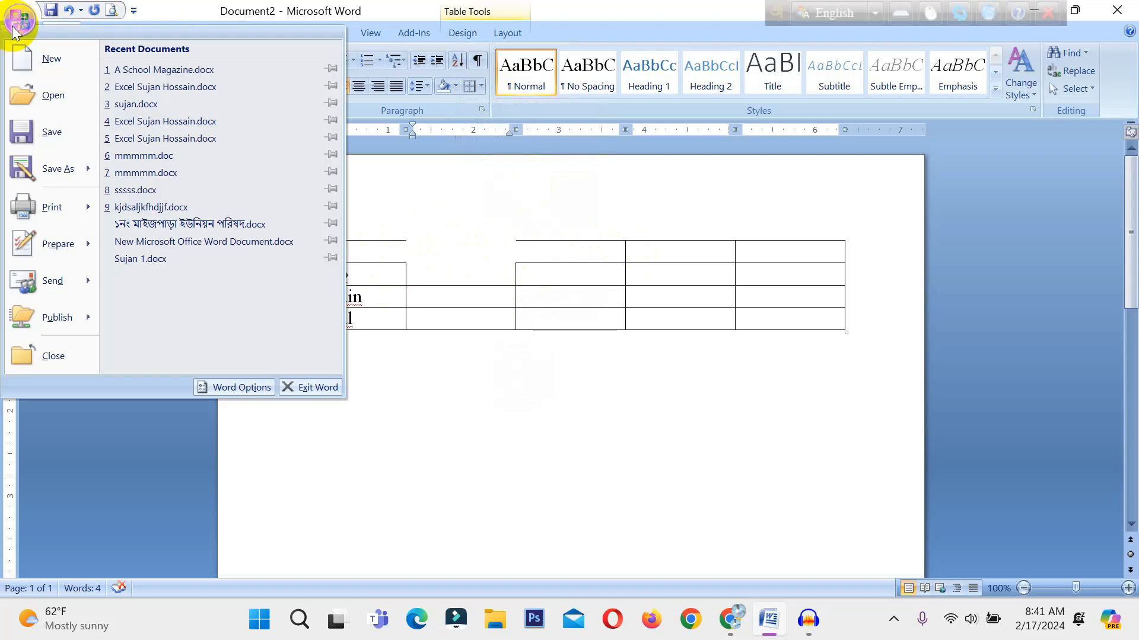
left_click(101, 70)
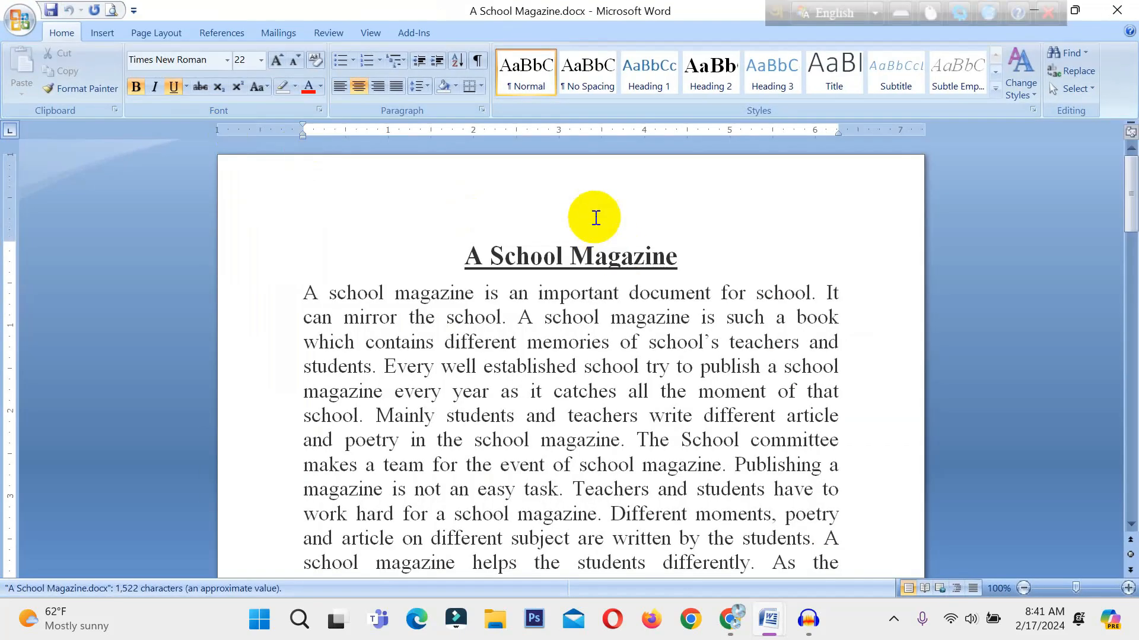
left_click_drag(464, 255, 661, 254)
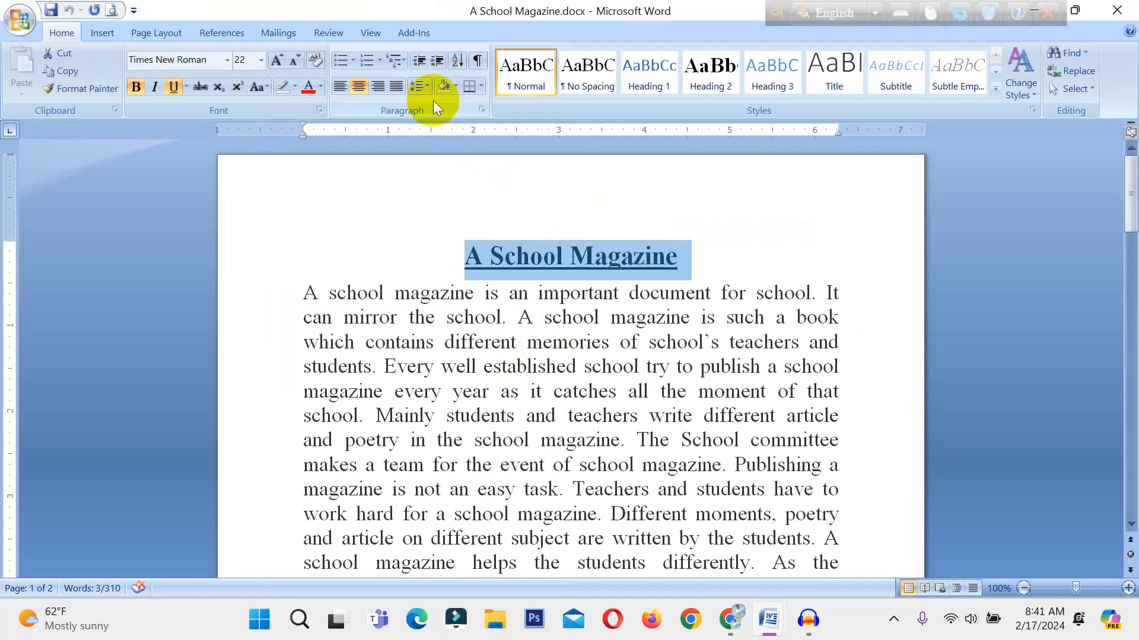
left_click(479, 87)
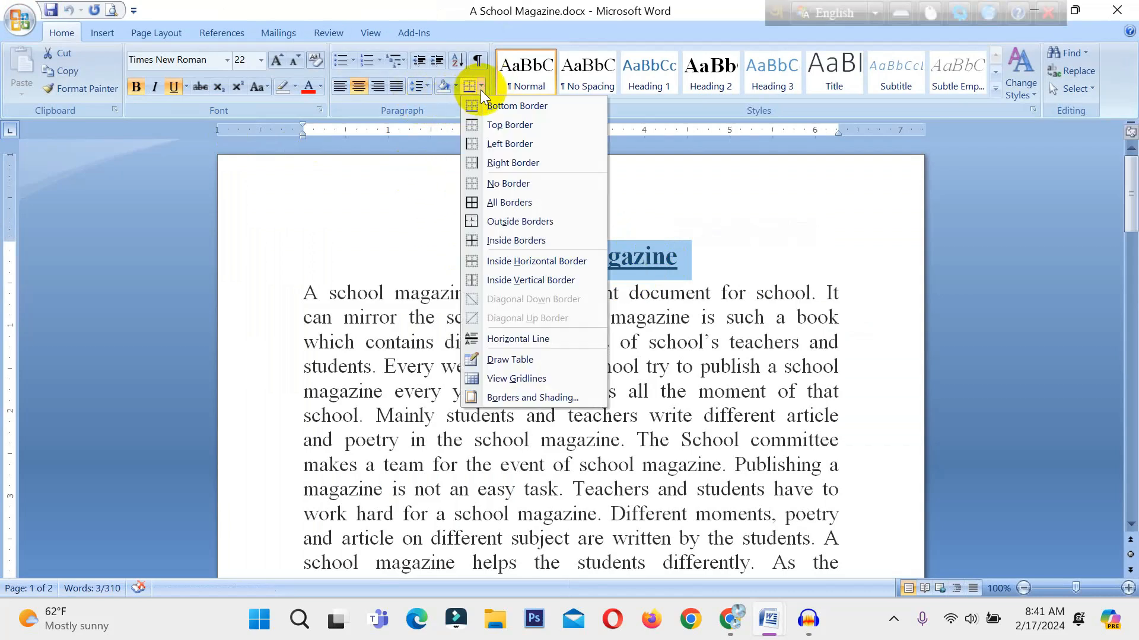
left_click(497, 203)
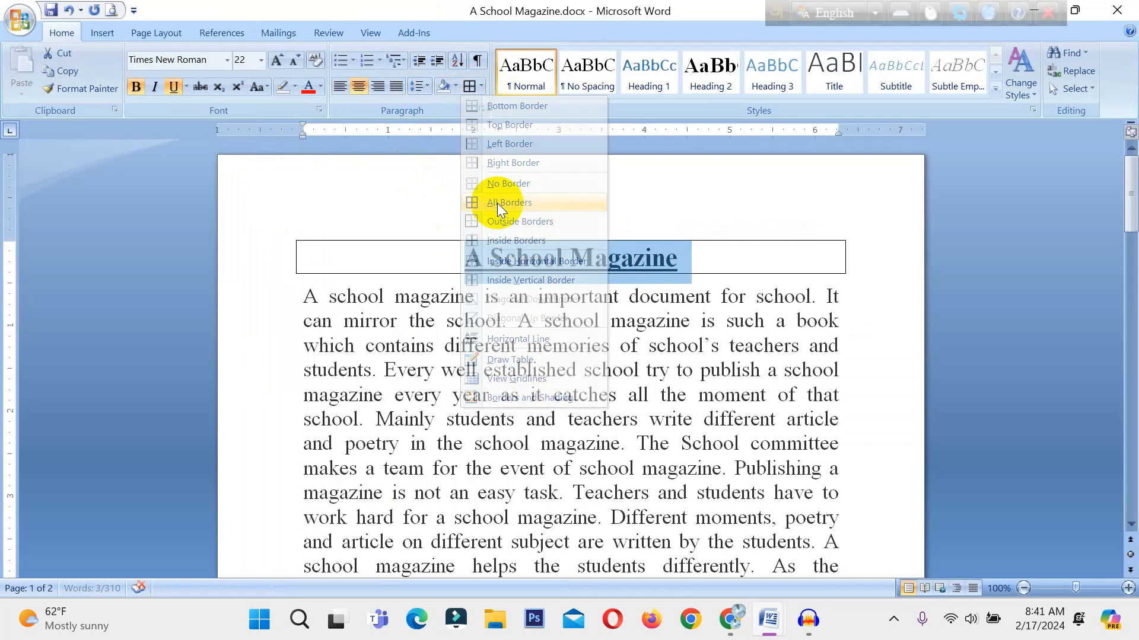
left_click(688, 262)
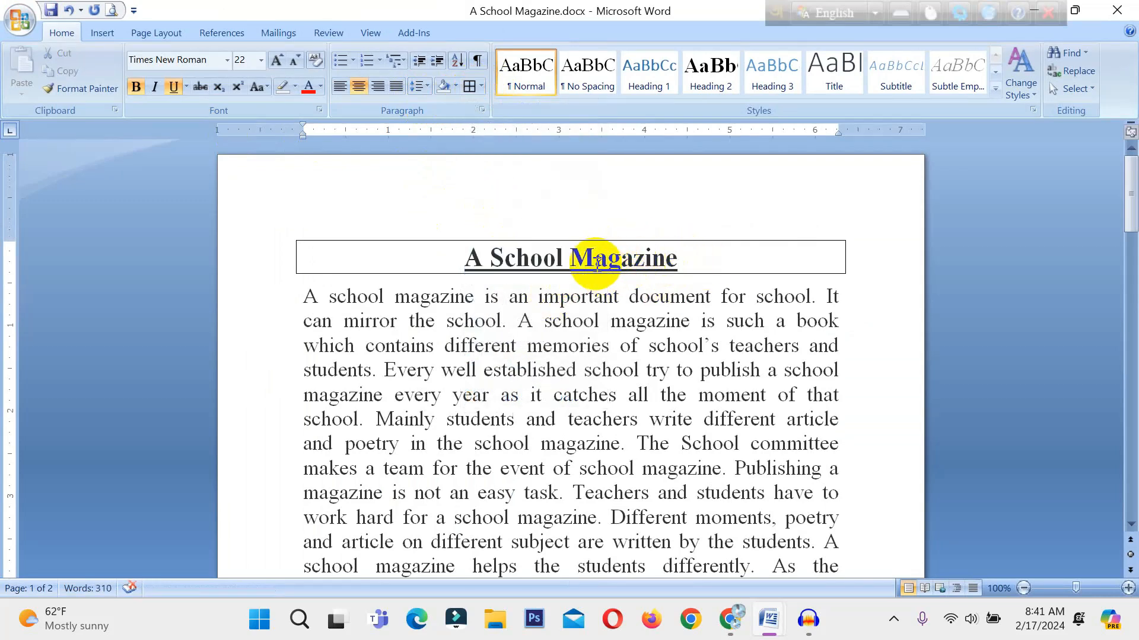
Select the entire document and apply All Borders, followed by the Outside Borders option.
key("ctrl+a")
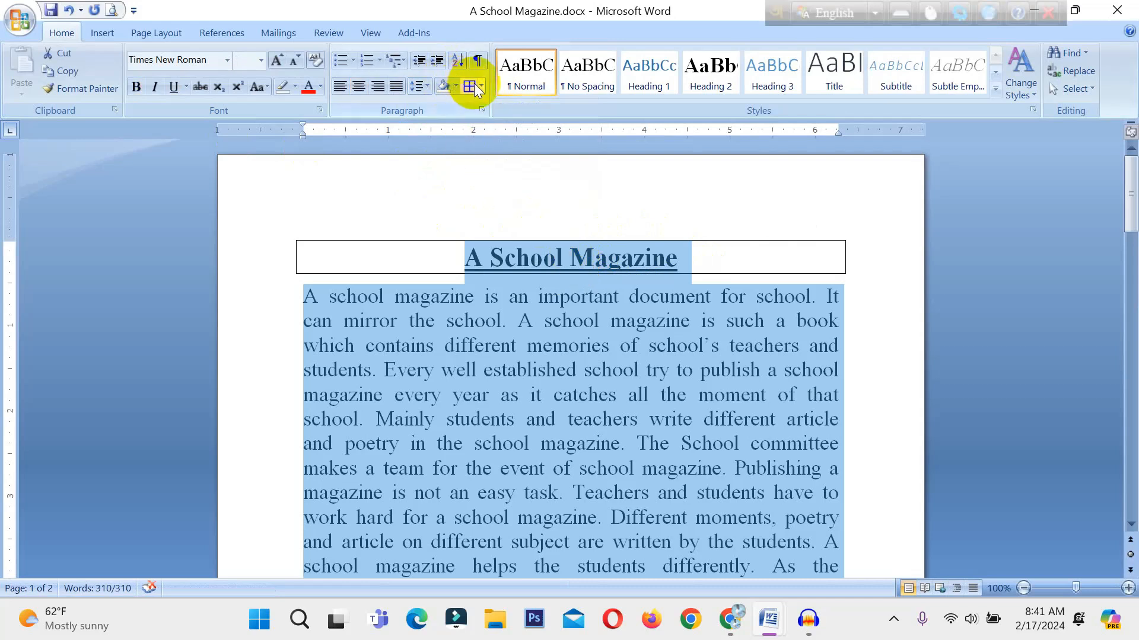
left_click(475, 86)
left_click(480, 86)
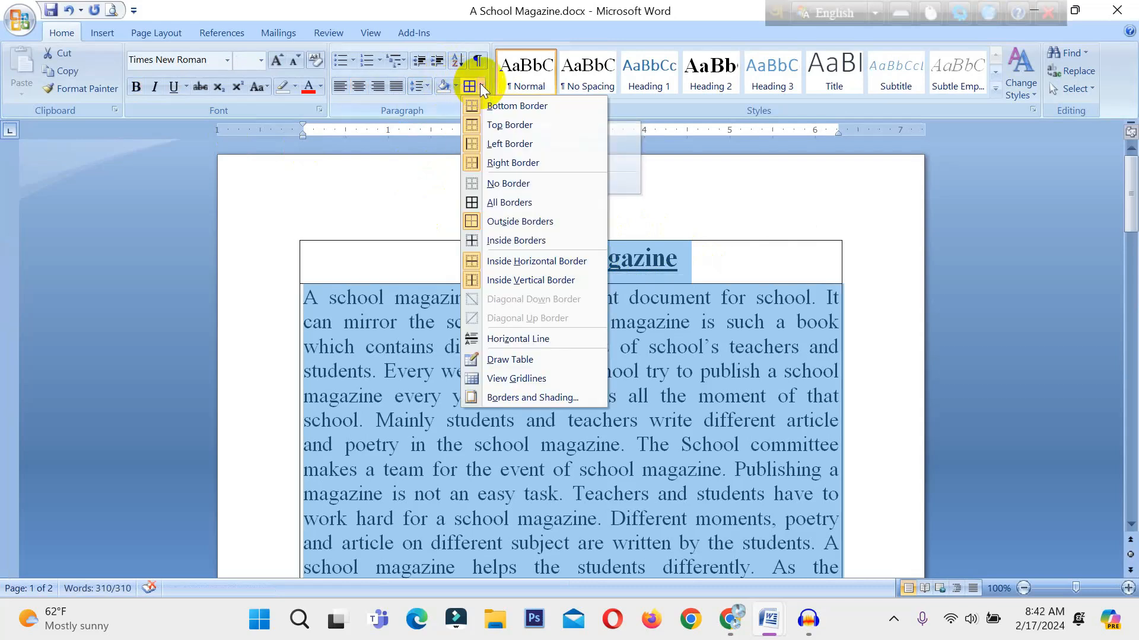
left_click(483, 221)
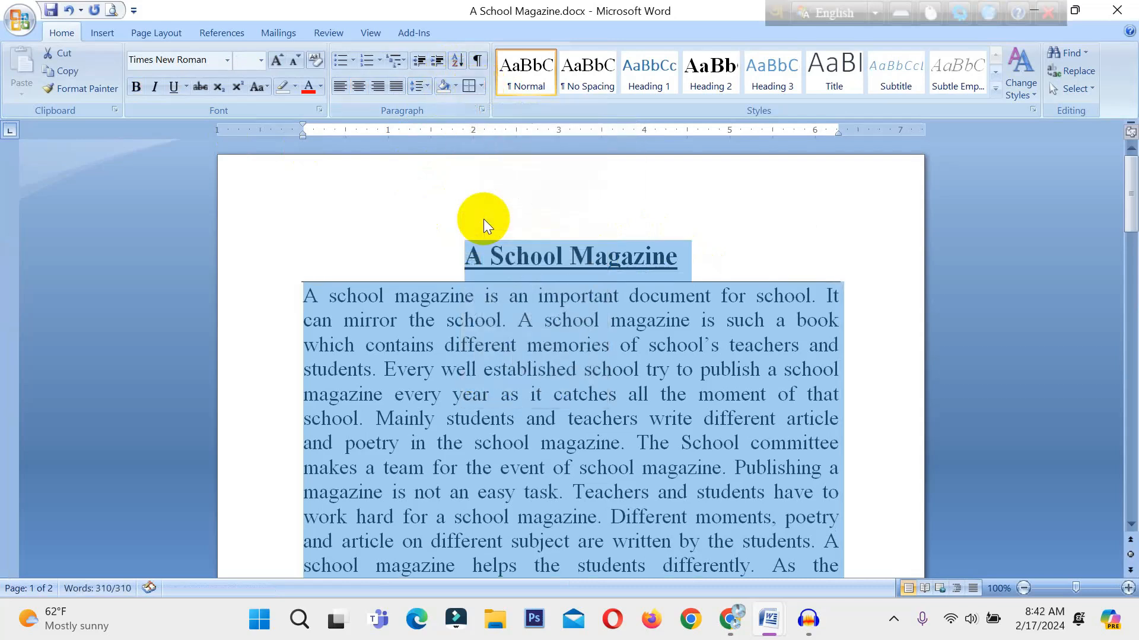
Clear the borders from the selected document text with No Border and reapply All Borders.
left_click(481, 87)
left_click(486, 184)
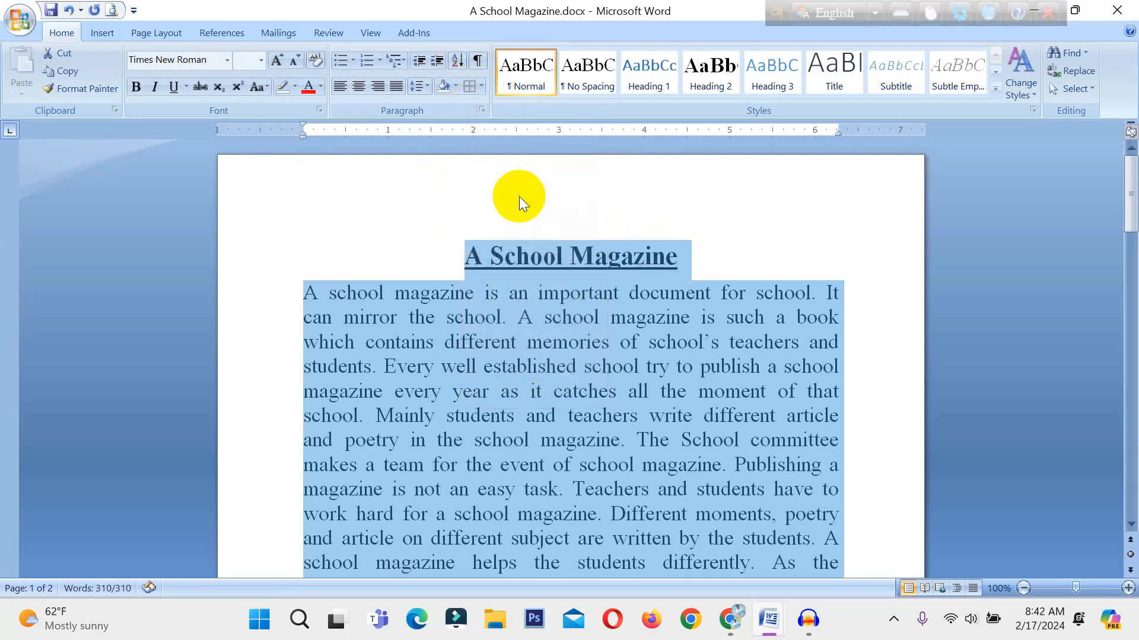
left_click(479, 87)
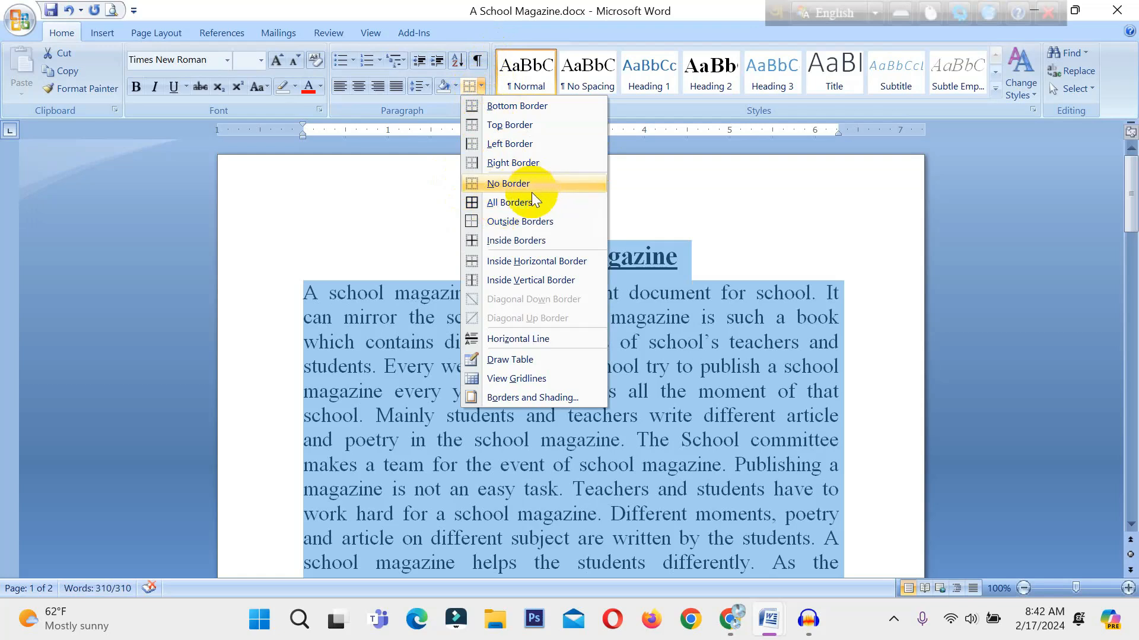
left_click(507, 205)
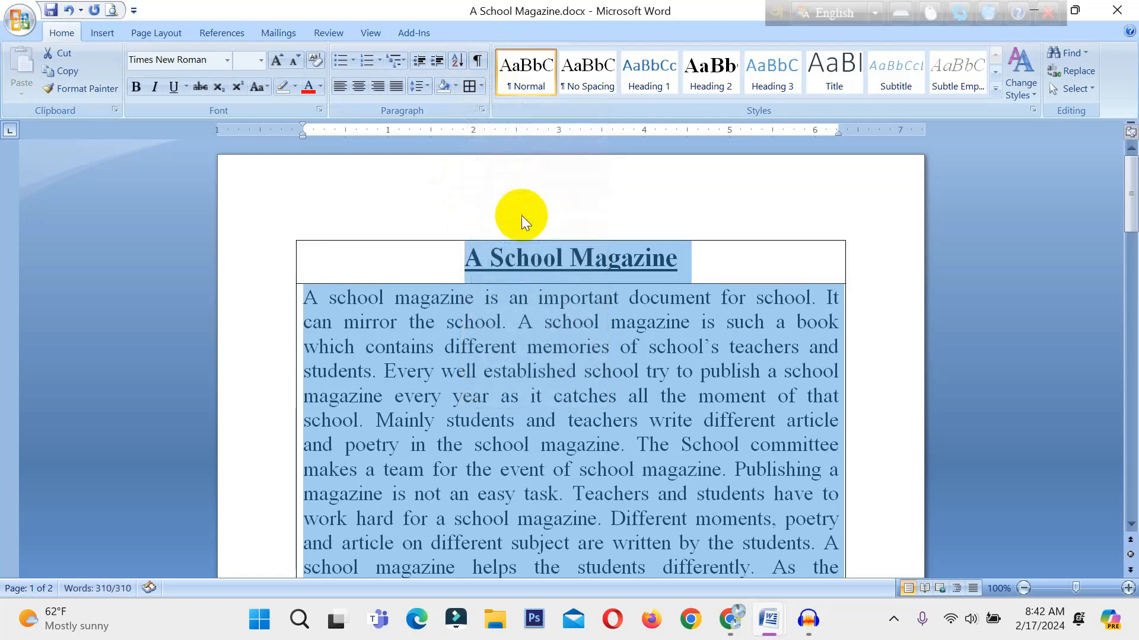
Deselect the text and examine the borders around the title and body down to the end of the text.
left_click(725, 273)
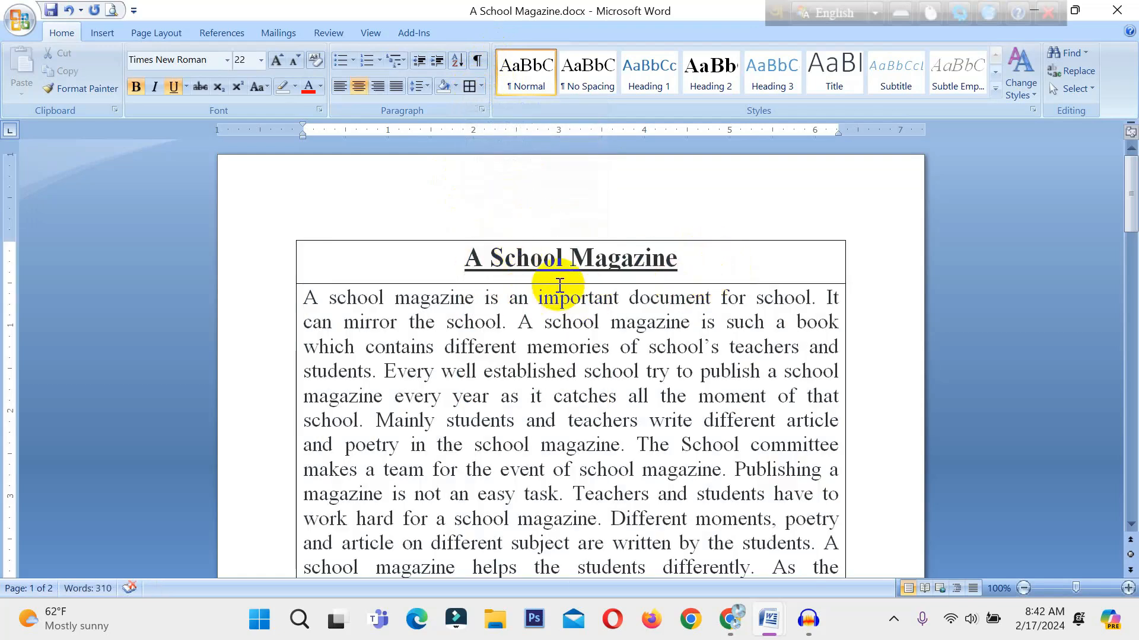
left_click_drag(682, 257, 550, 256)
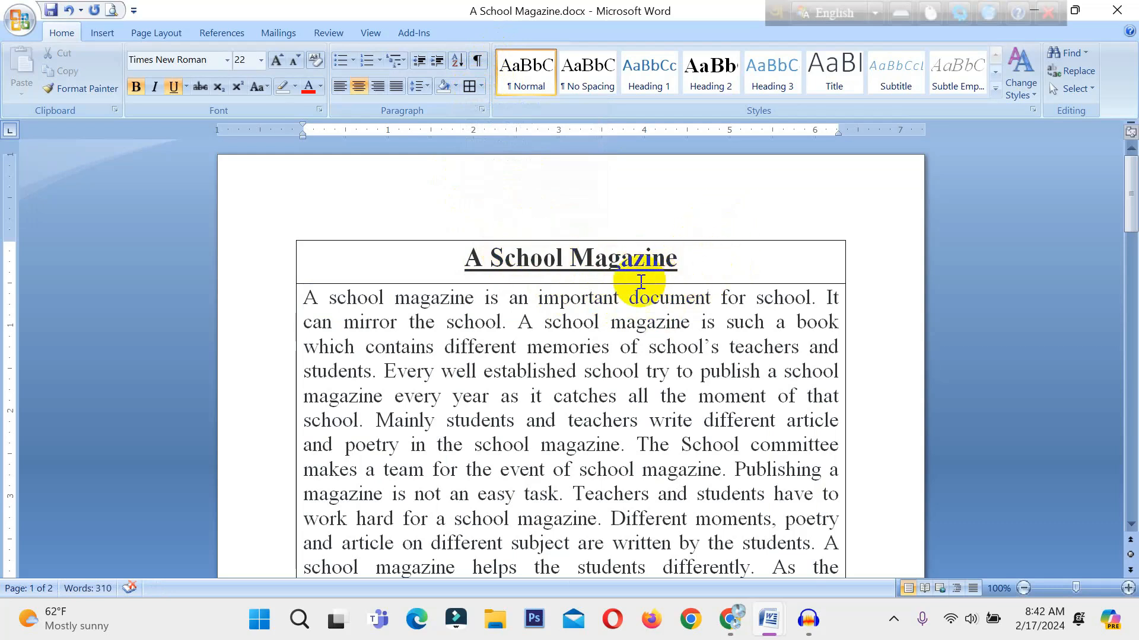
scroll(611, 301, "down", 3)
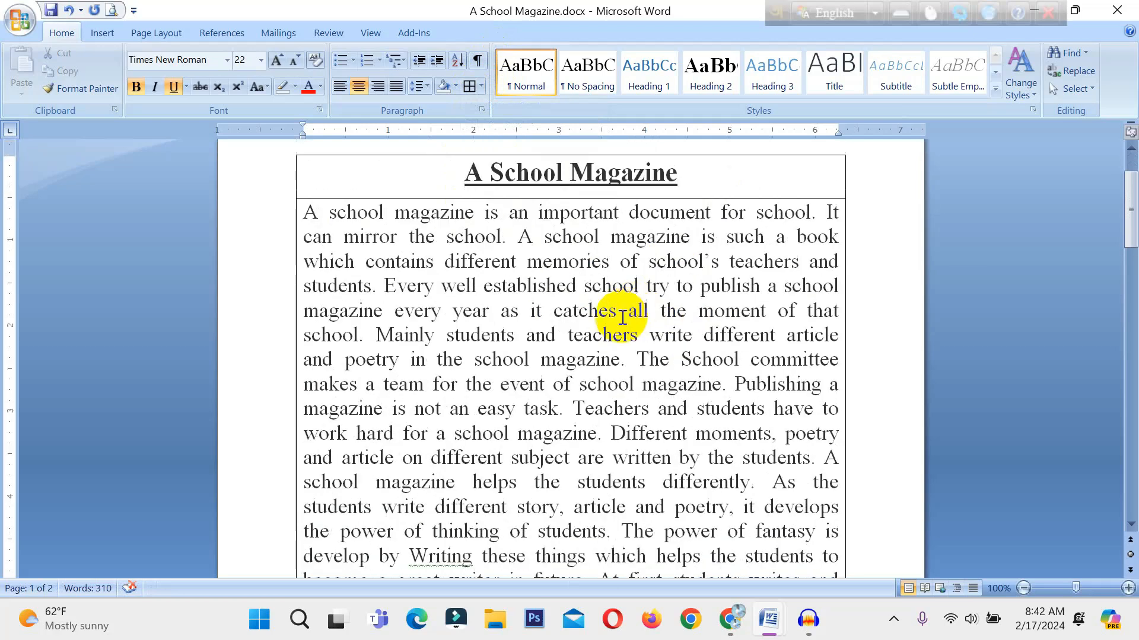
scroll(595, 346, "down", 5)
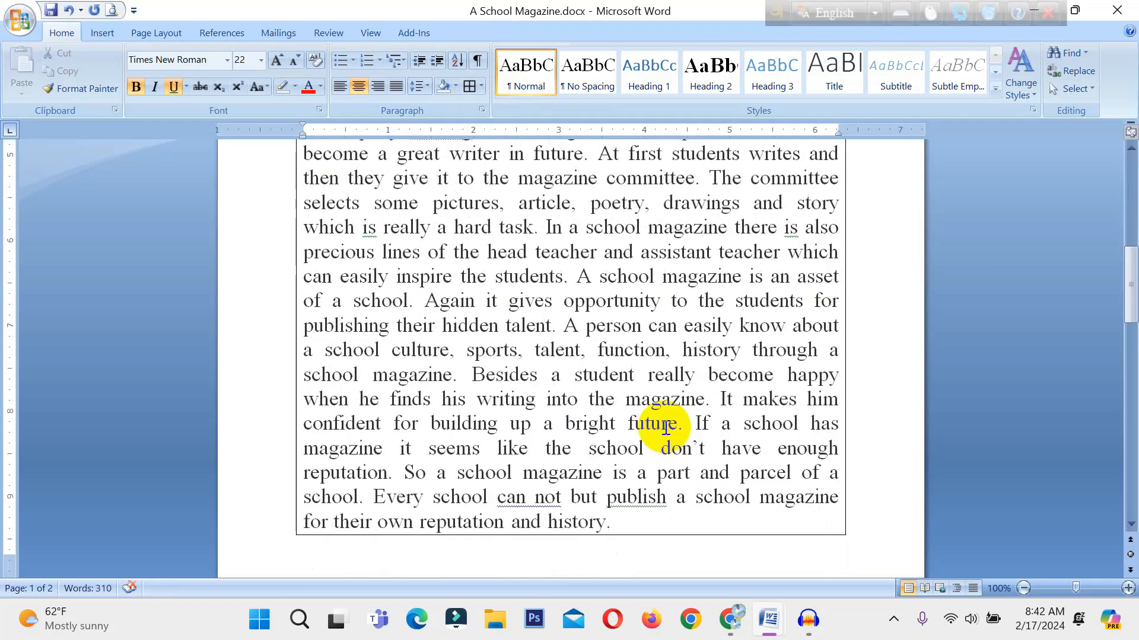
scroll(659, 428, "up", 4)
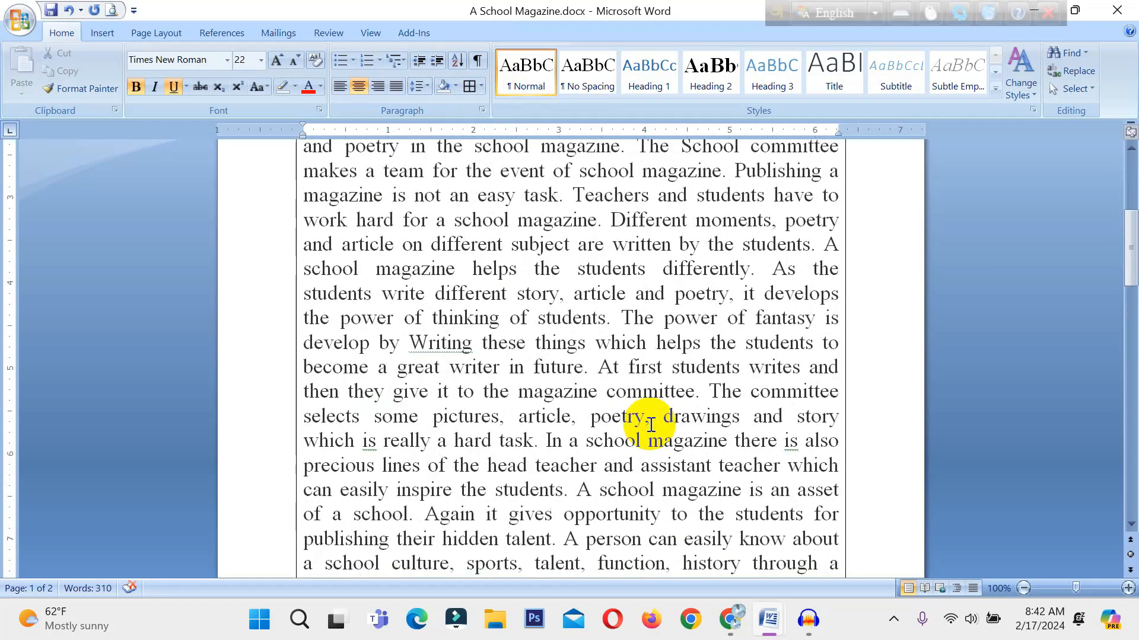
scroll(650, 424, "up", 5)
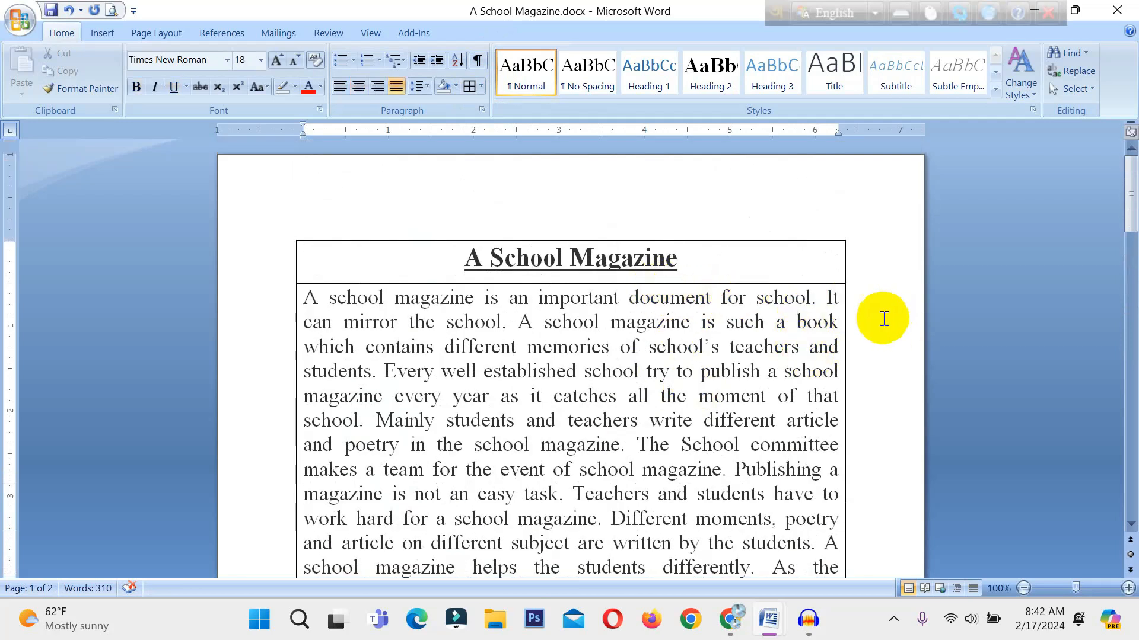
Remove the right border and the left border from the document text.
left_click(481, 86)
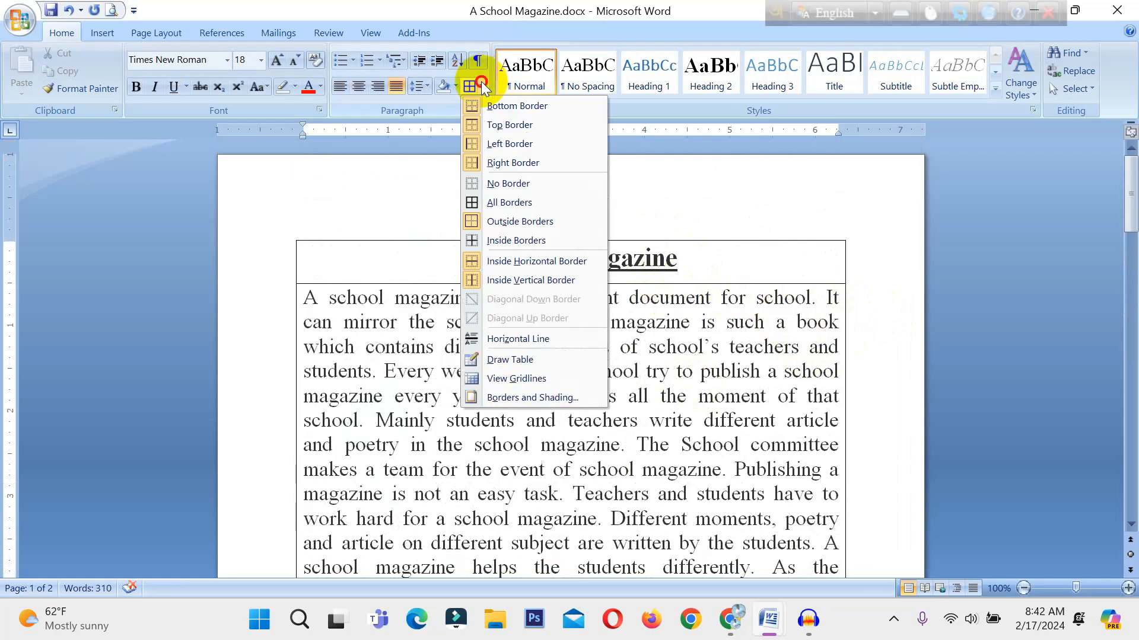
left_click(494, 163)
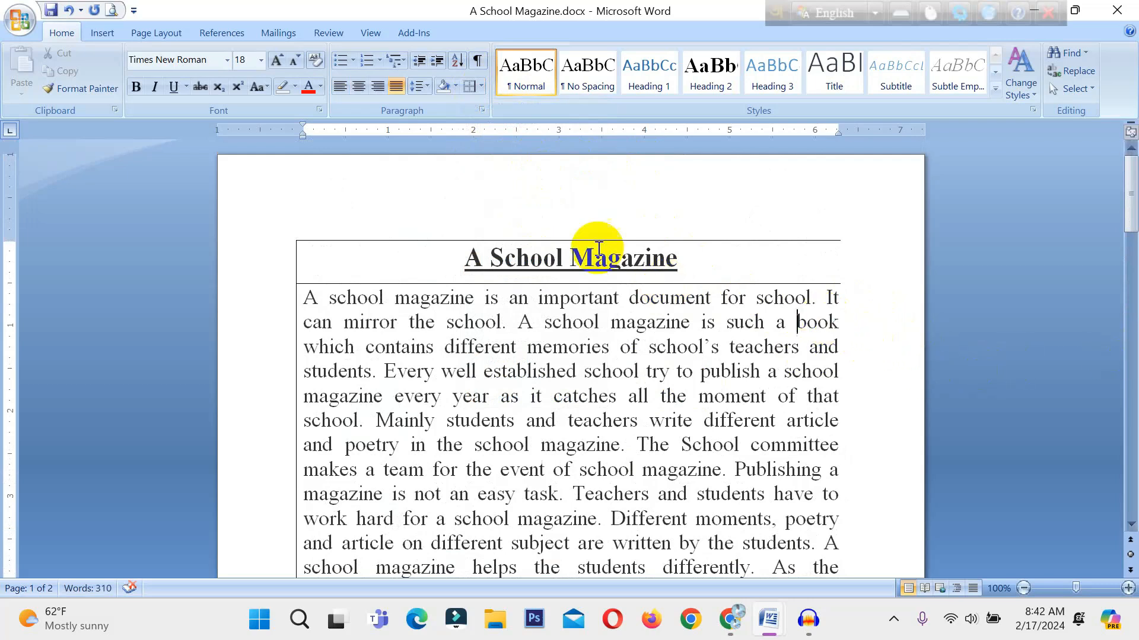
left_click(482, 87)
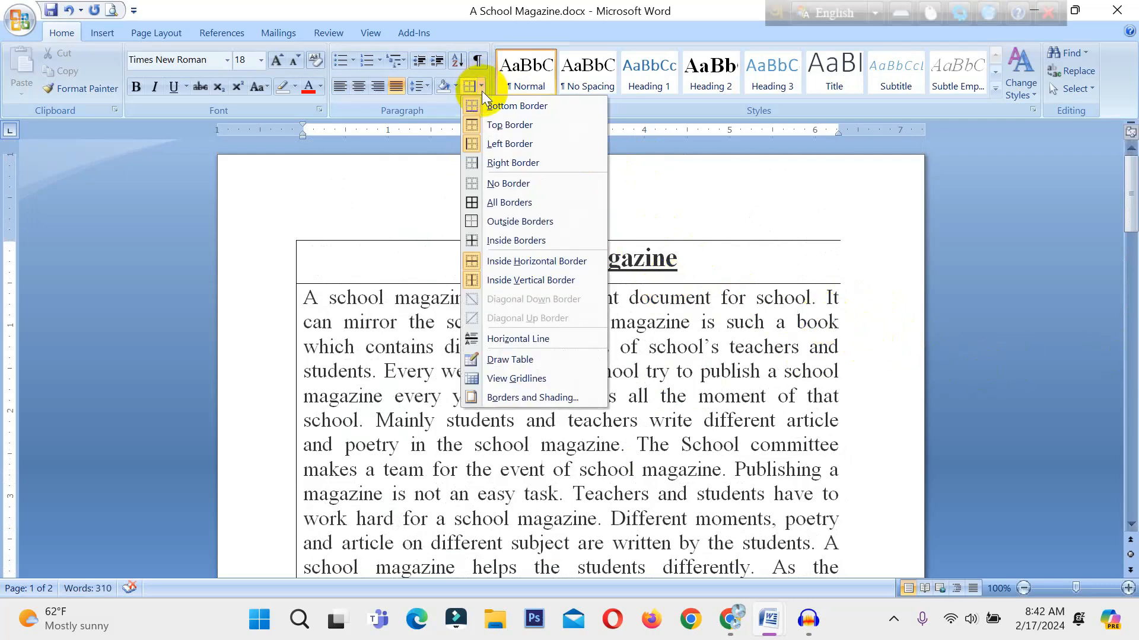
left_click(494, 146)
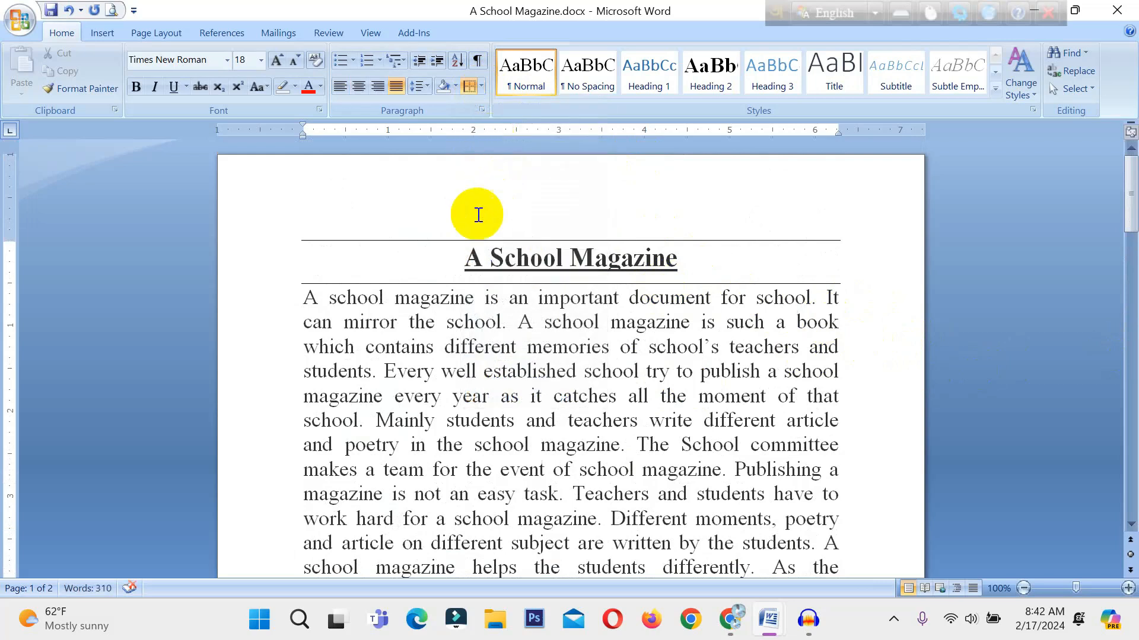
Remove the top border of the document text and turn off the bottom border of the title line.
left_click(479, 87)
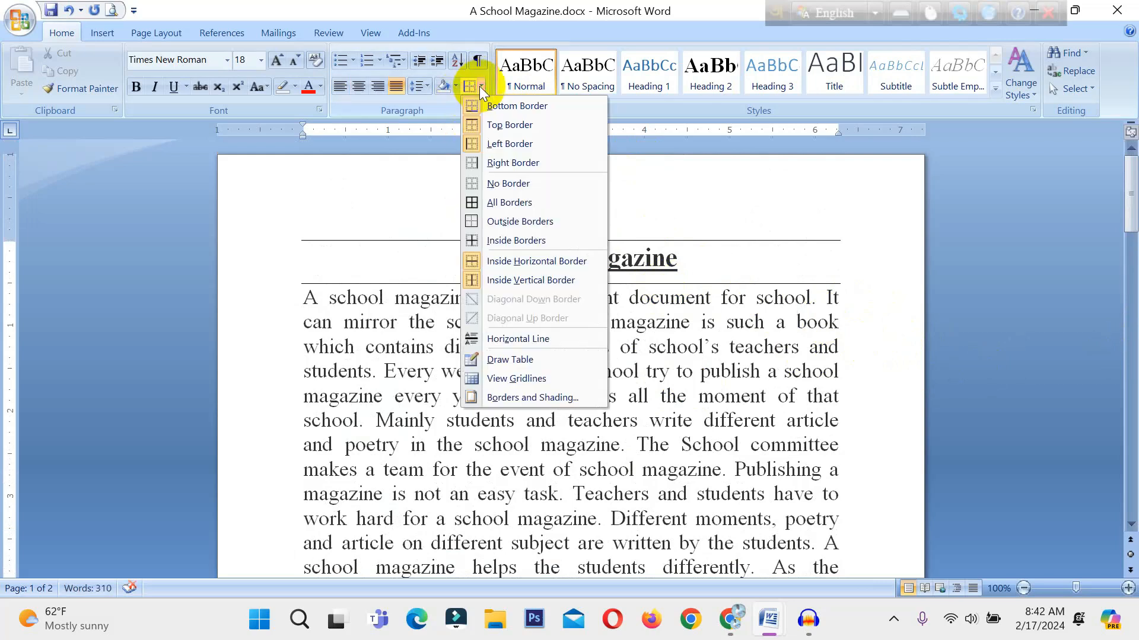
left_click(530, 125)
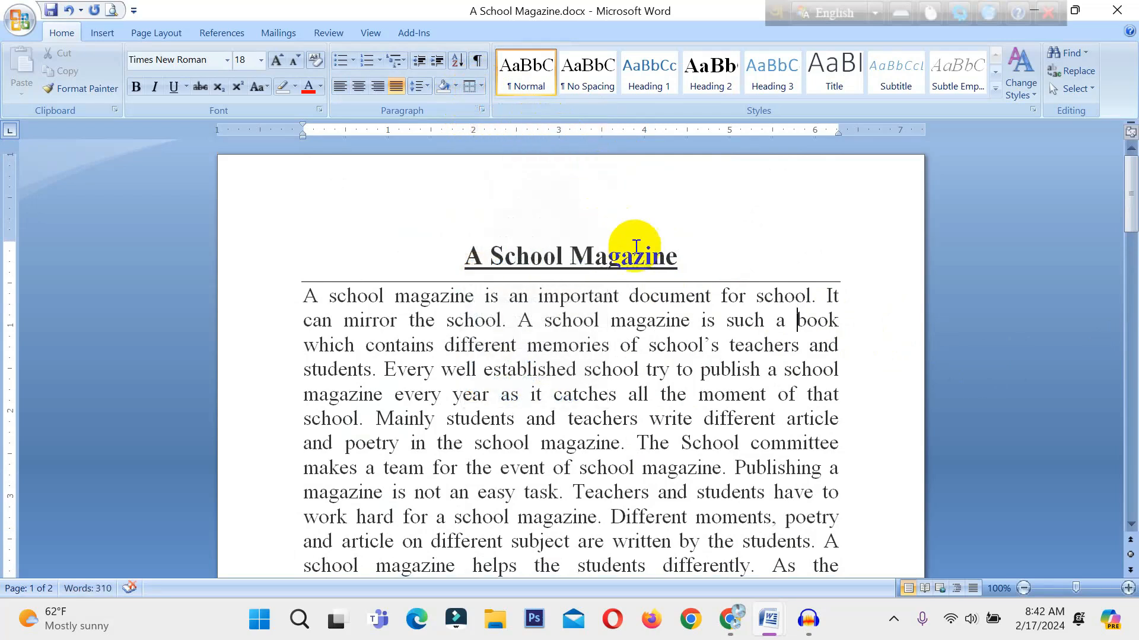
left_click(704, 262)
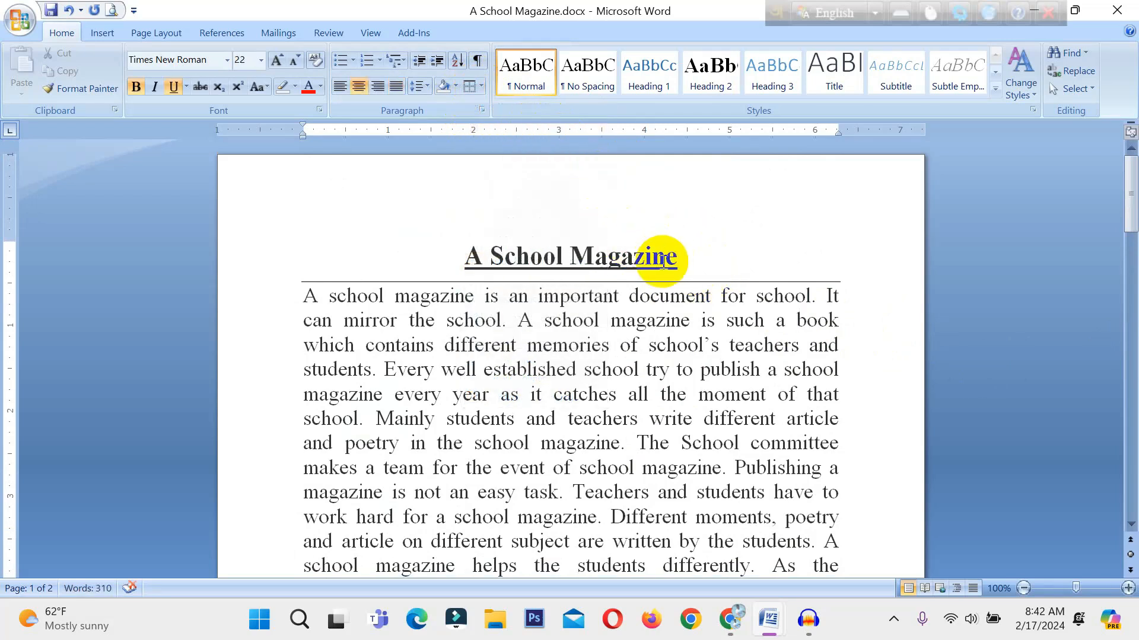
left_click(479, 87)
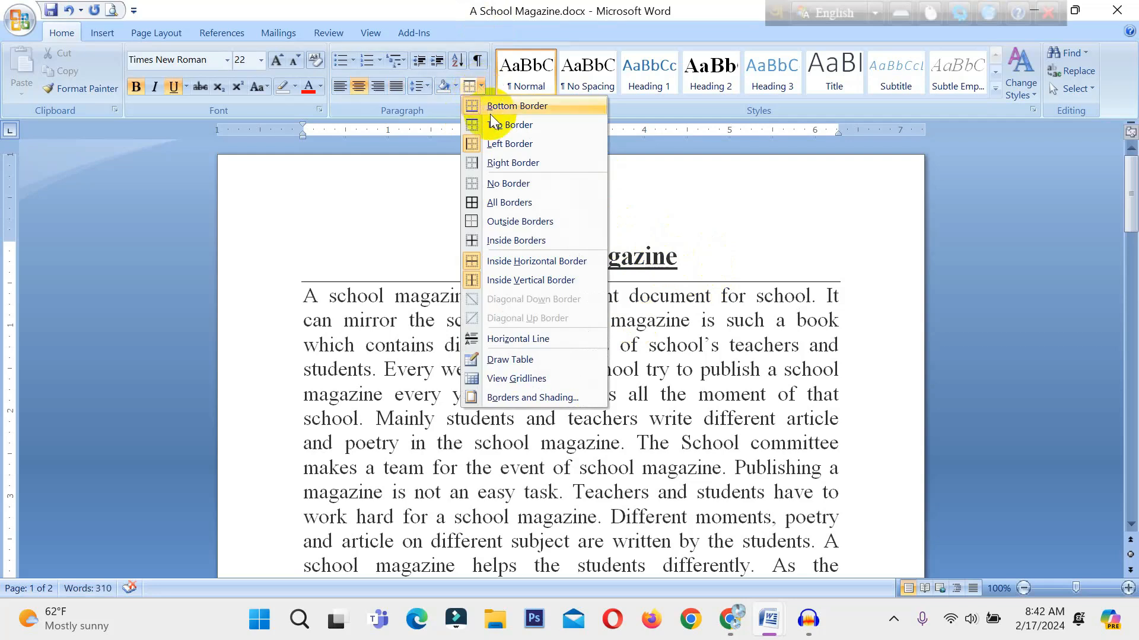
left_click(514, 113)
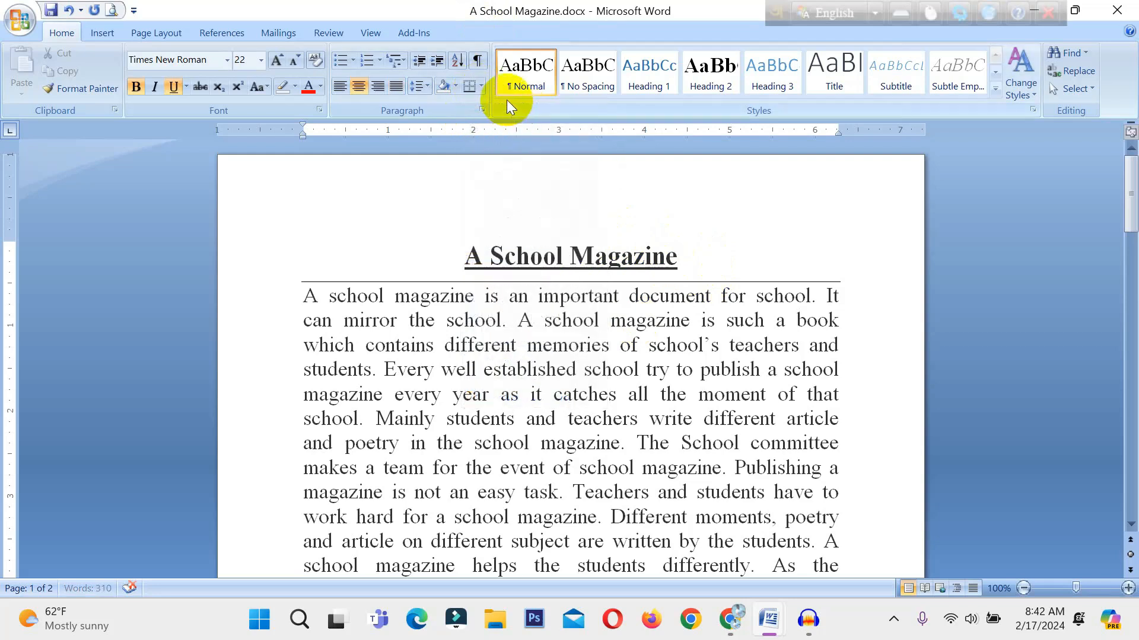
Clear the remaining borders from the title line with No Border.
left_click(479, 87)
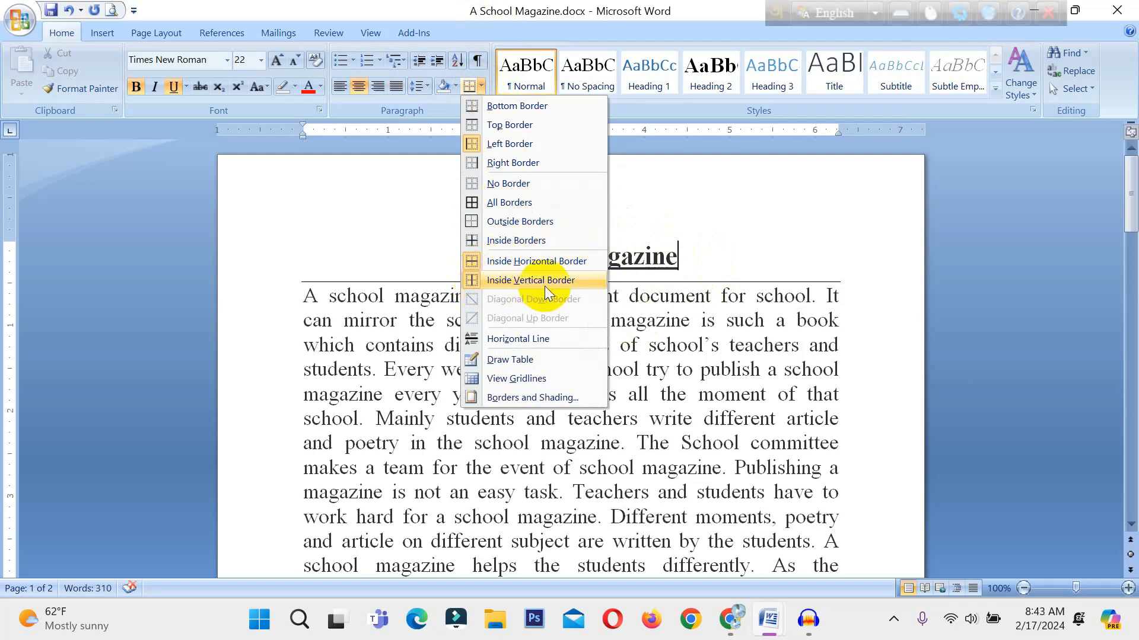
left_click(490, 185)
scroll(537, 243, "down", 1)
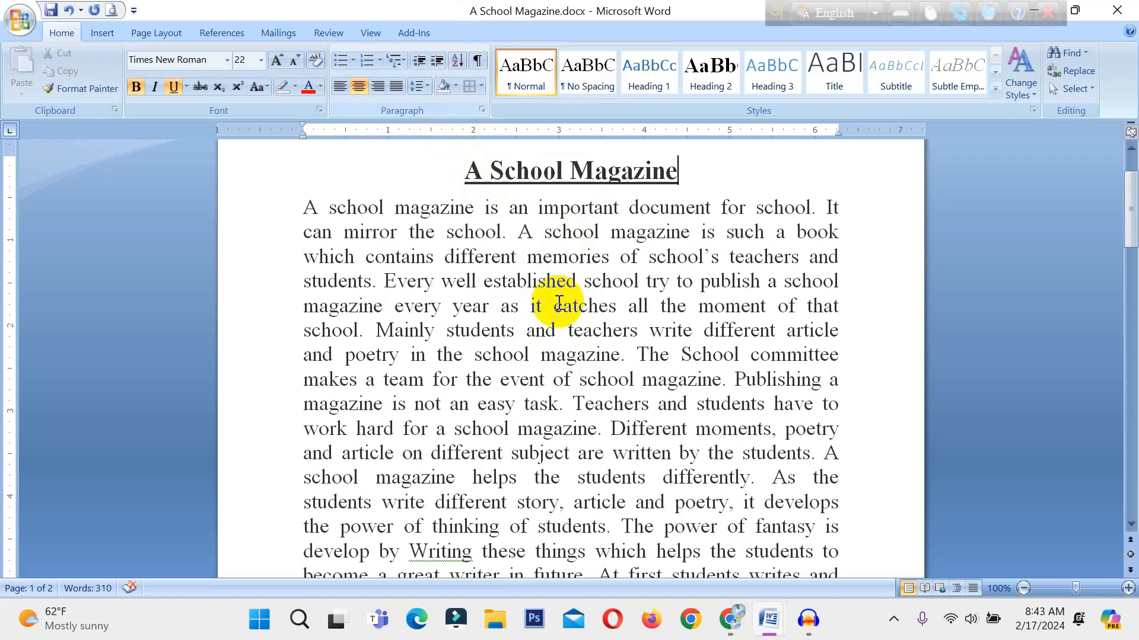
Show the paragraph marks and other formatting symbols, check them in the body text, and hide them again.
left_click(473, 61)
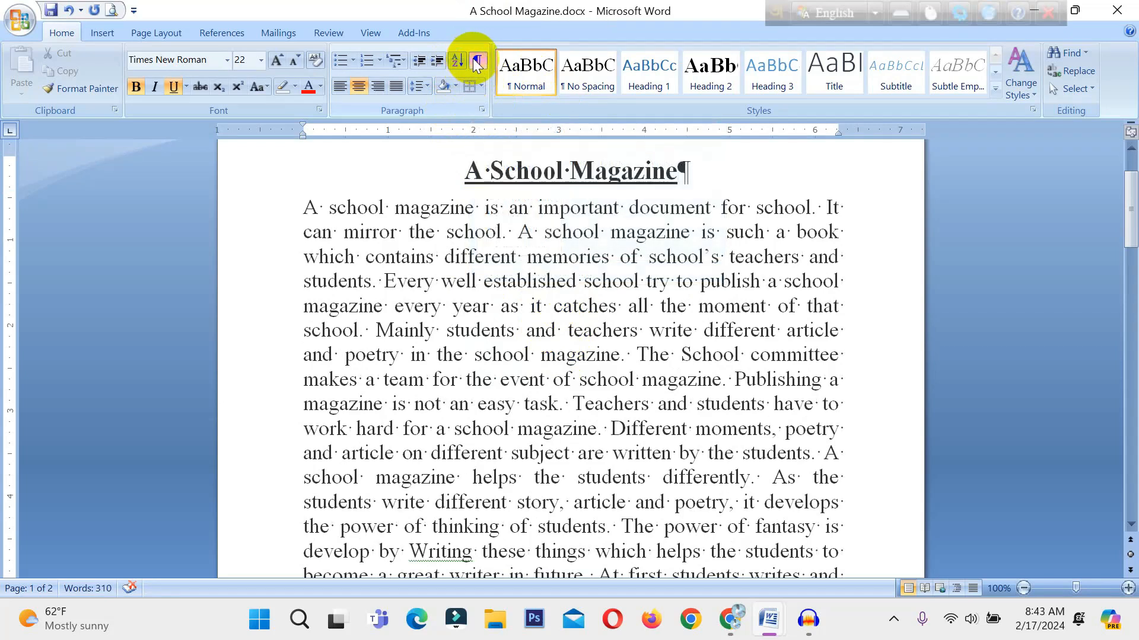
scroll(714, 363, "down", 1)
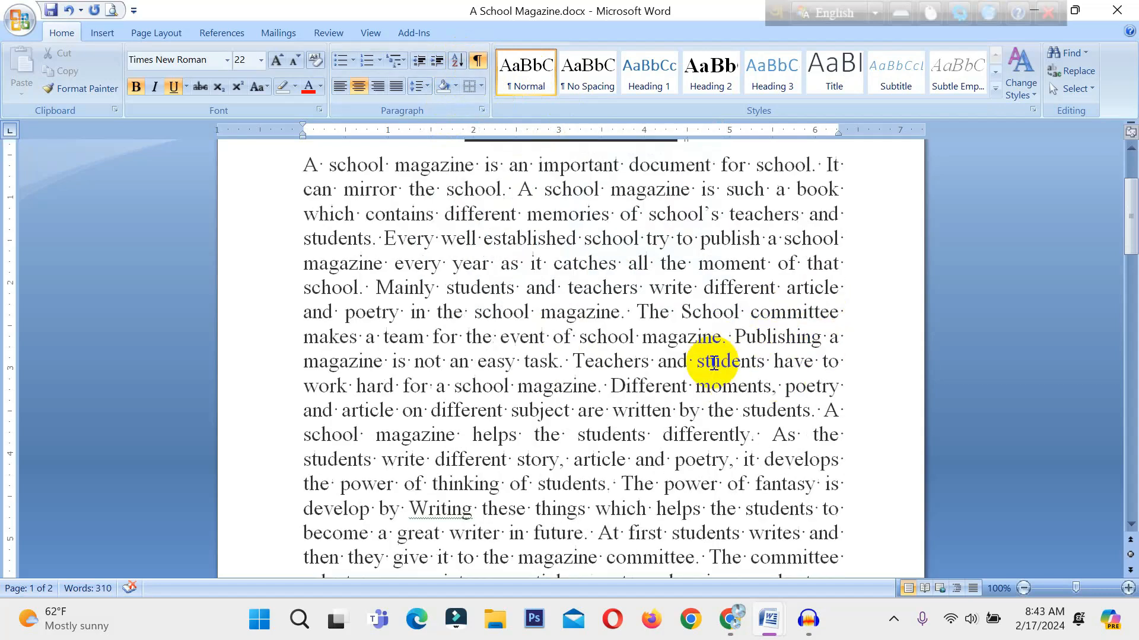
scroll(653, 241, "up", 3)
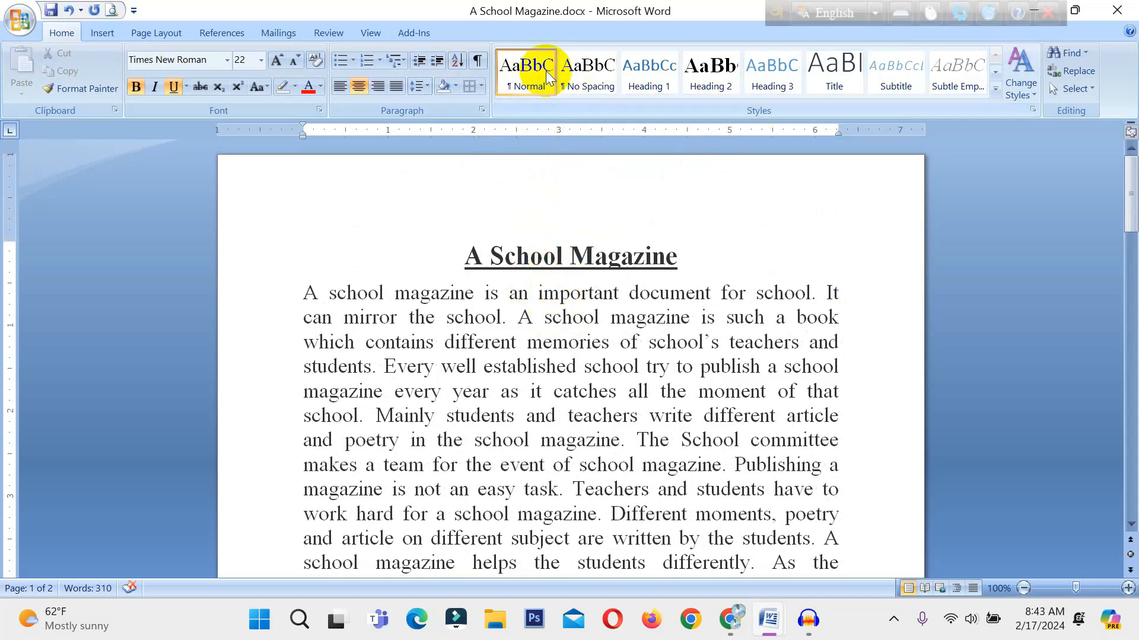
Select the entire document and look through the available quick styles without applying one.
left_click(994, 89)
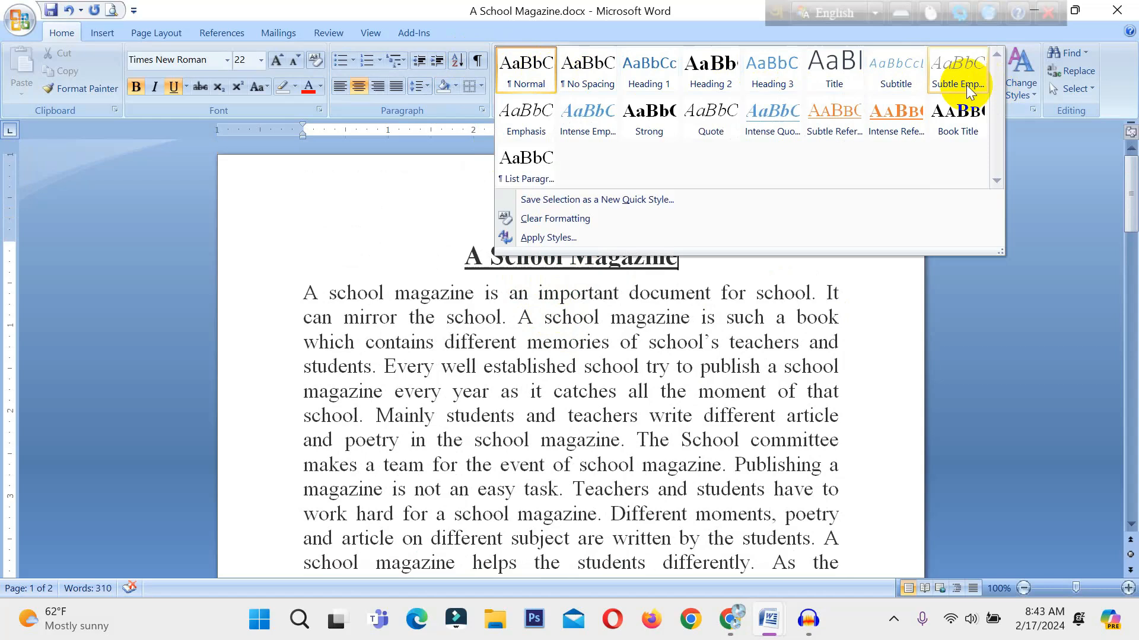
left_click(441, 394)
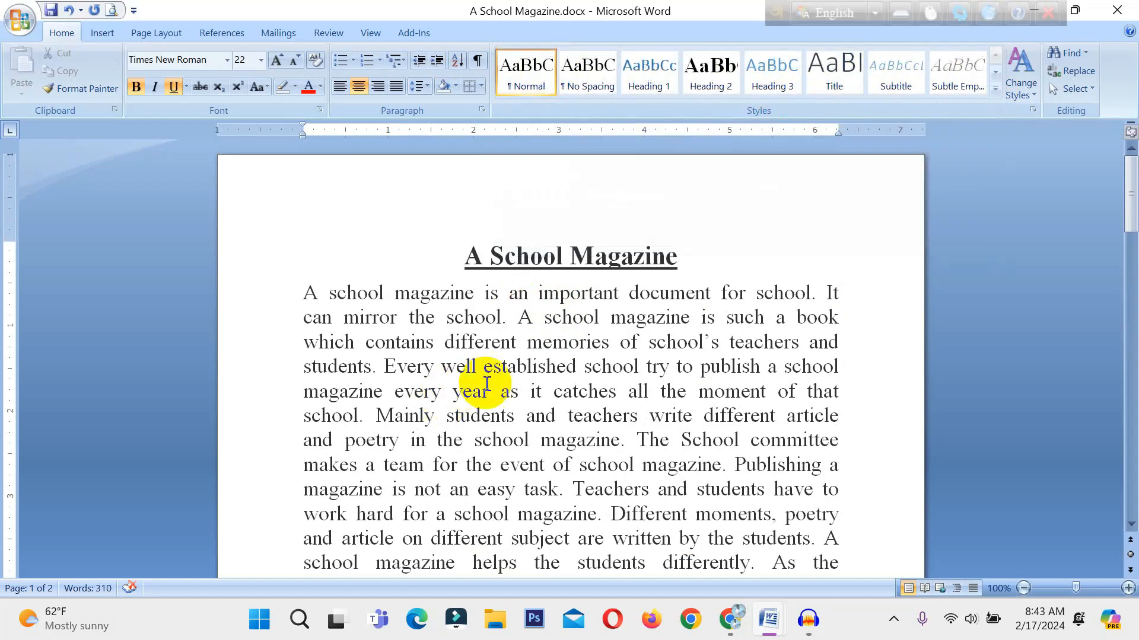
key("ctrl+a")
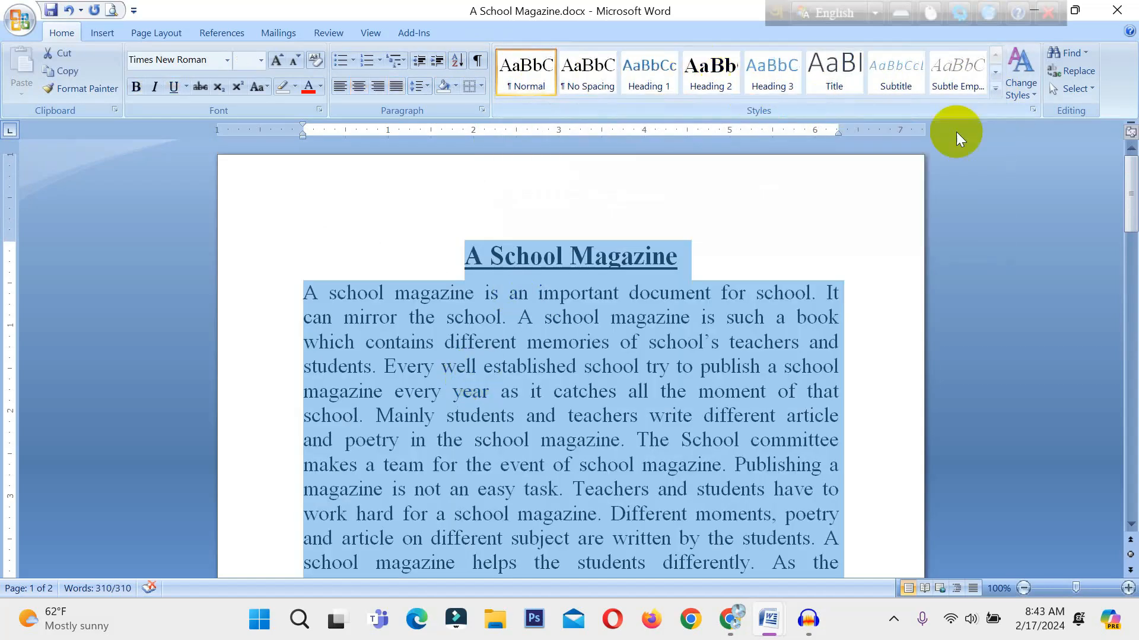
left_click(995, 89)
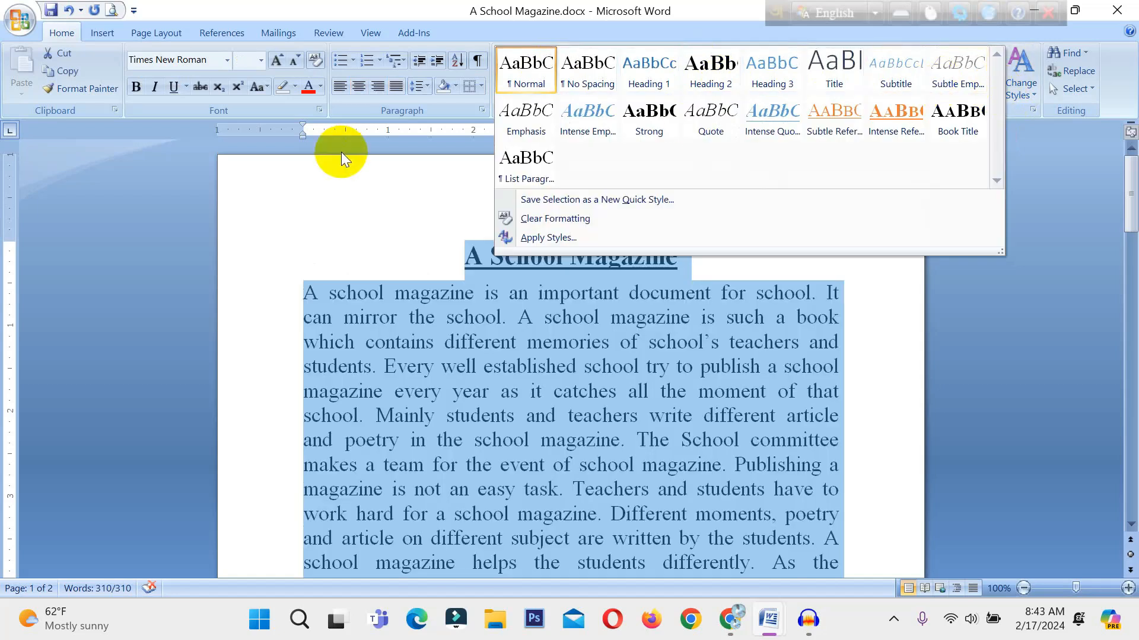
left_click(311, 173)
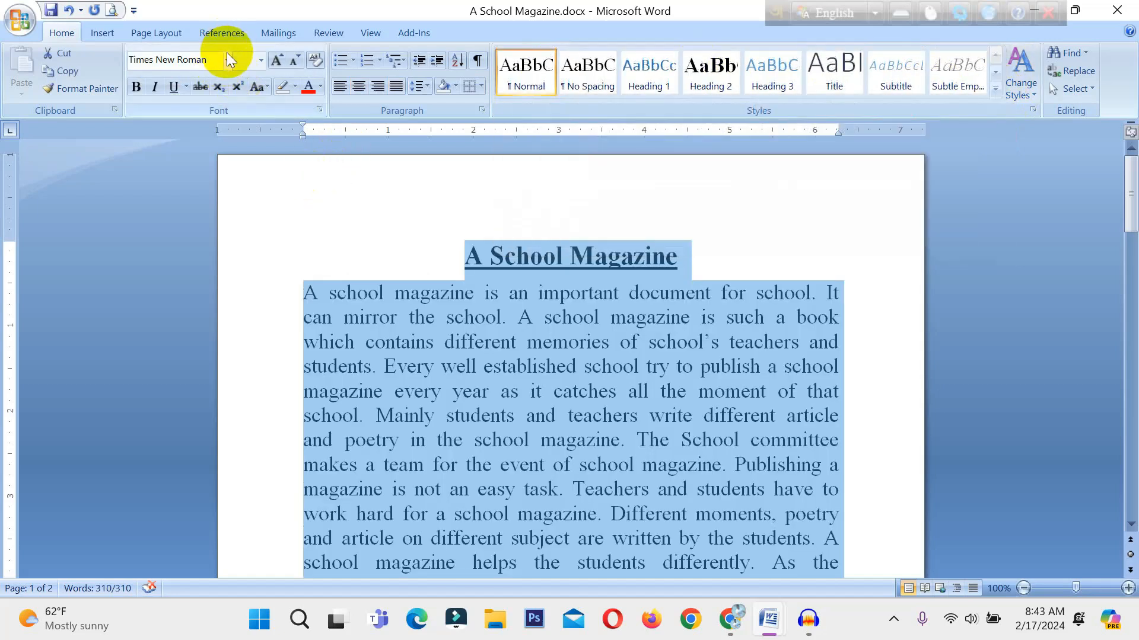
Preview different fonts and quick styles on the selected document text without applying any.
left_click(226, 56)
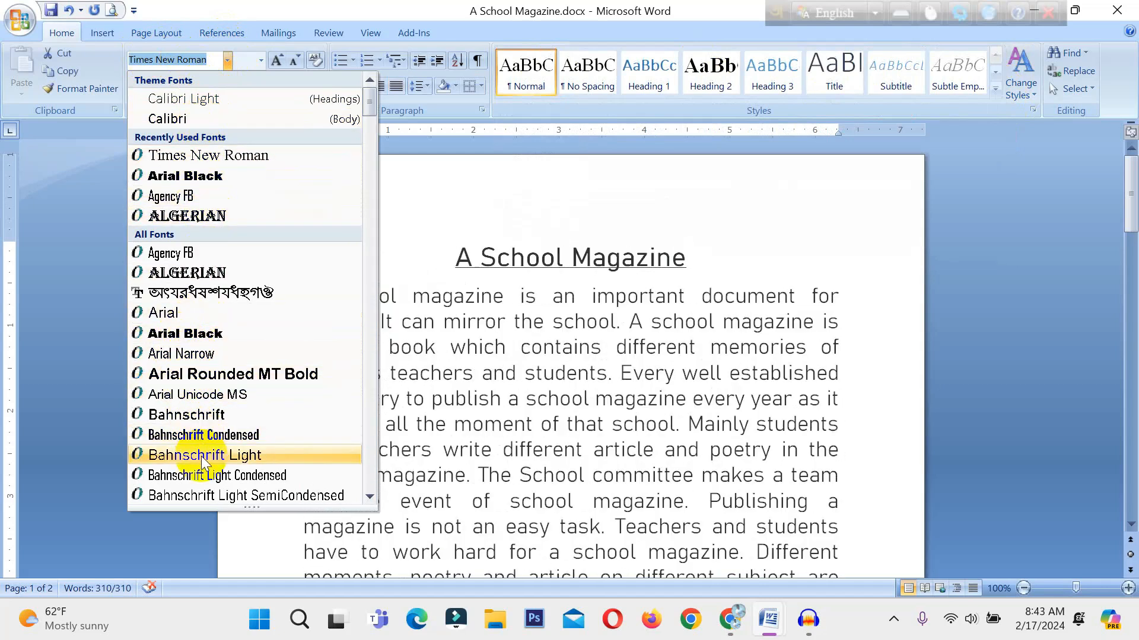
left_click(604, 154)
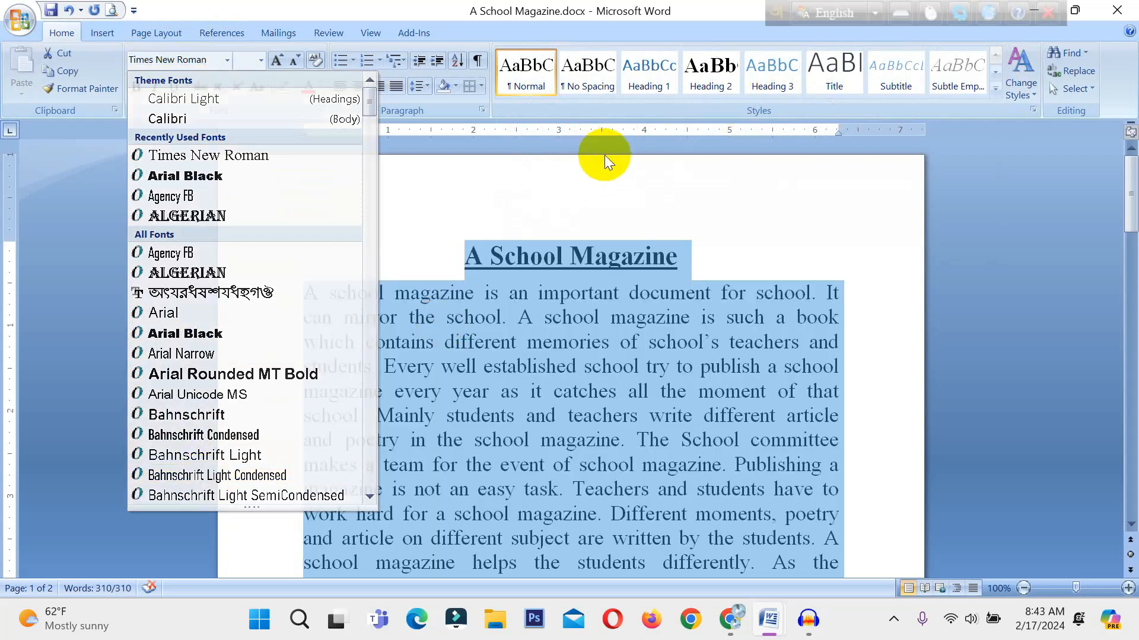
left_click(994, 87)
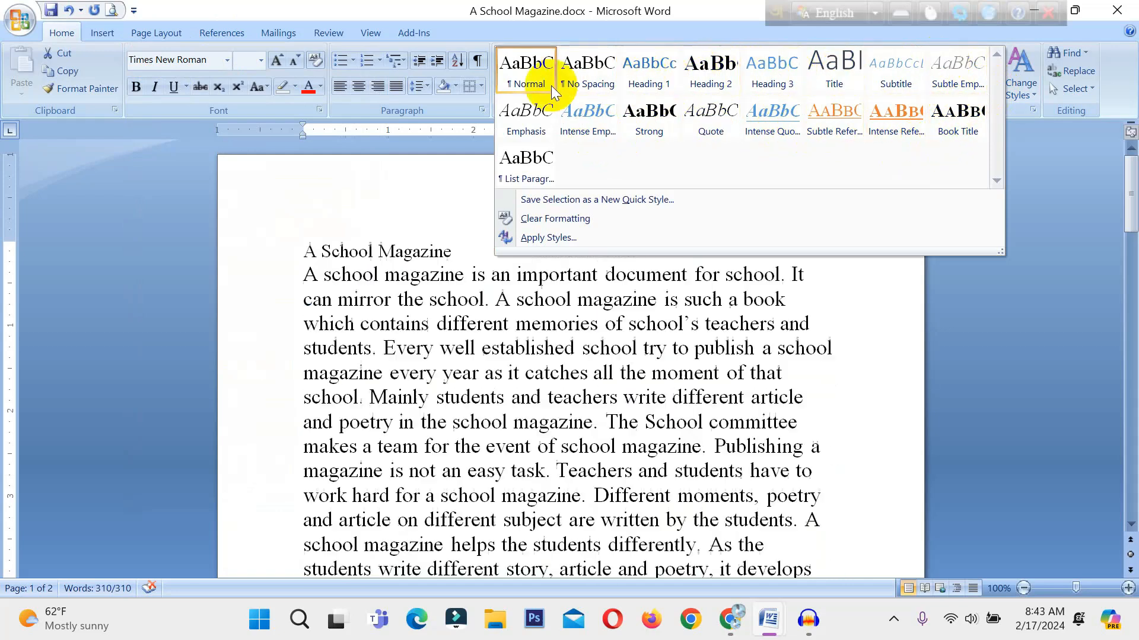
left_click(437, 258)
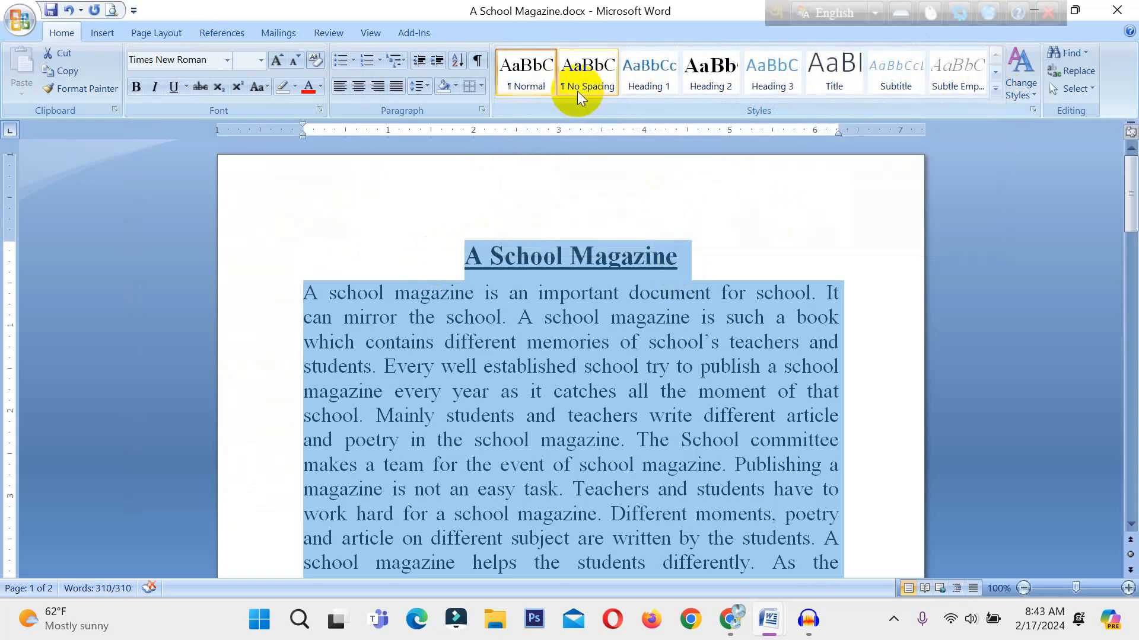
Change the font color of the selected document text to a light orange theme shade.
left_click(320, 86)
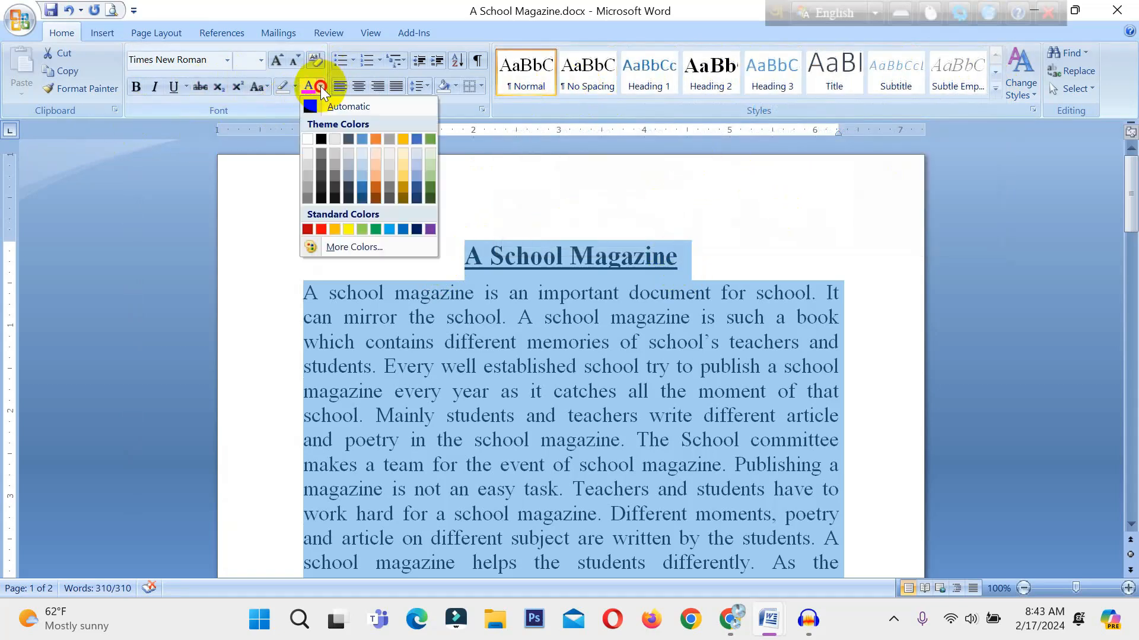
left_click(376, 178)
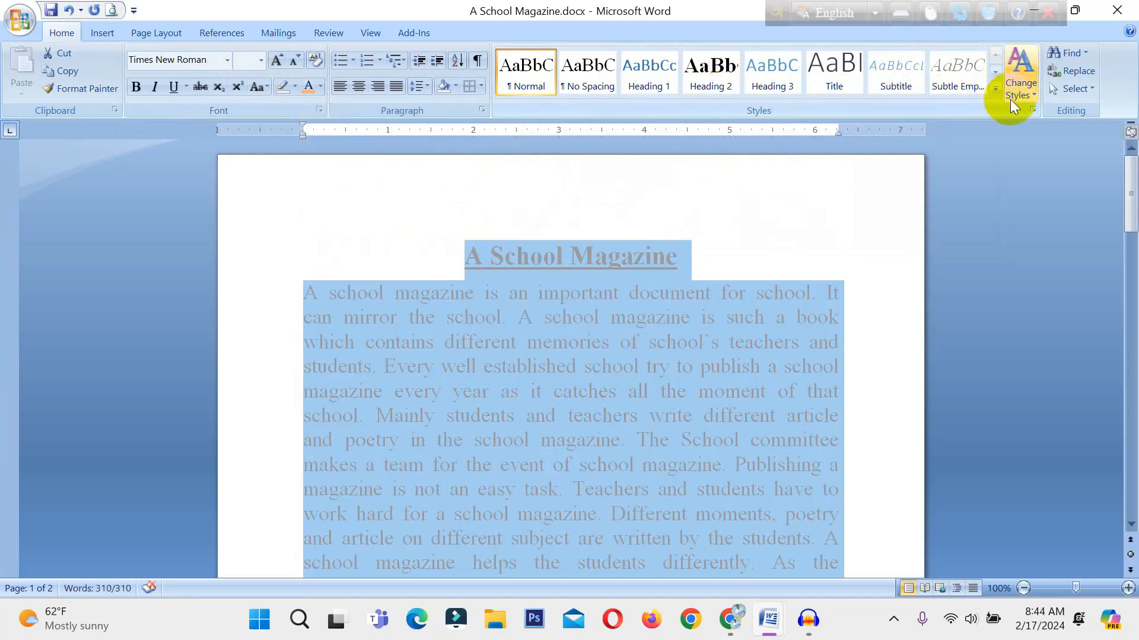
Browse the built-in theme color sets and theme font sets offered by Change Styles.
left_click(1031, 94)
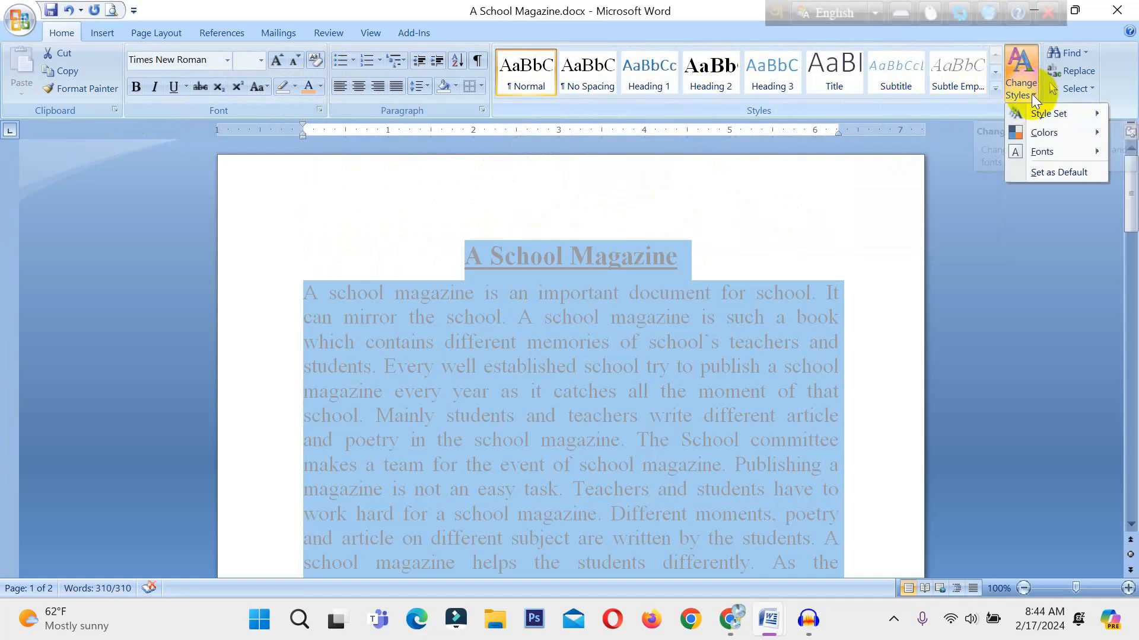
mouse_move(1039, 119)
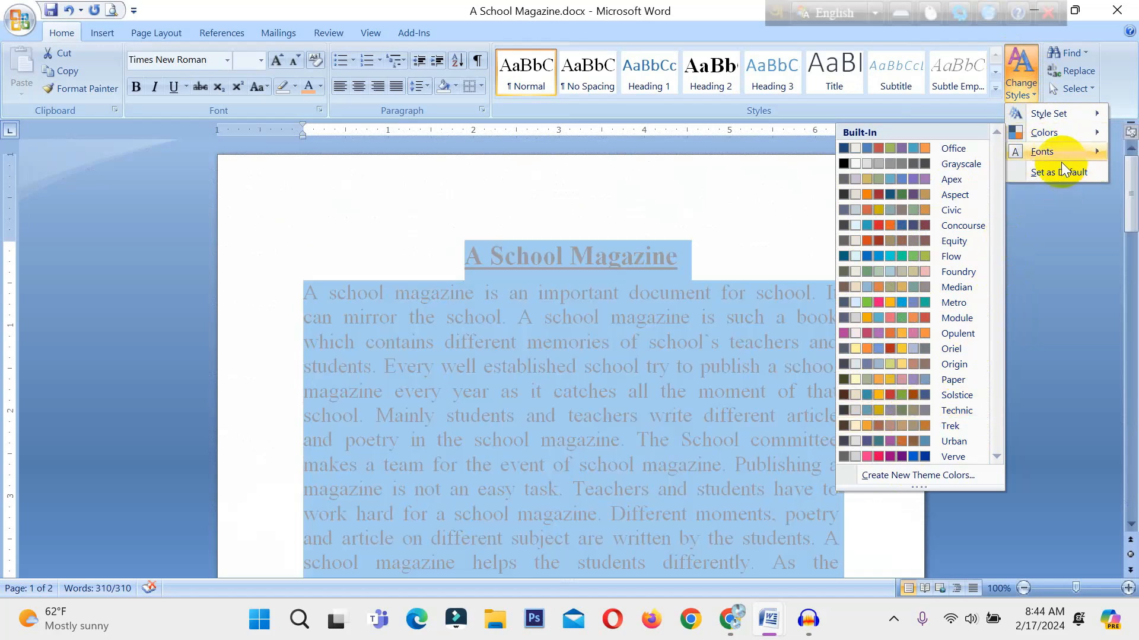
mouse_move(1052, 153)
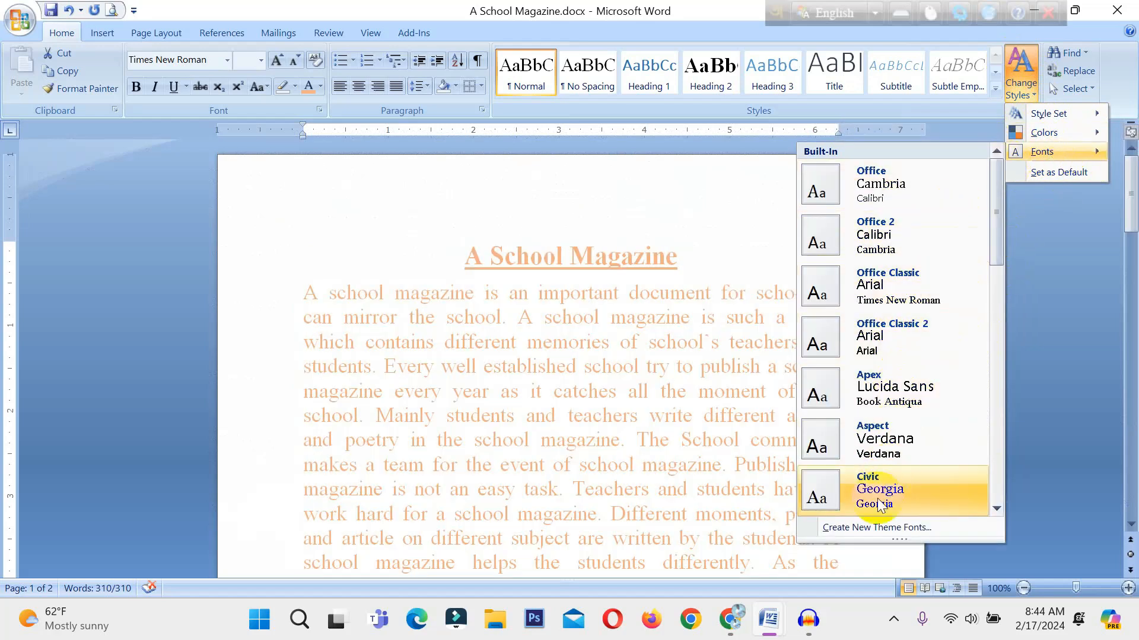
scroll(878, 505, "down", 3)
scroll(874, 490, "down", 1)
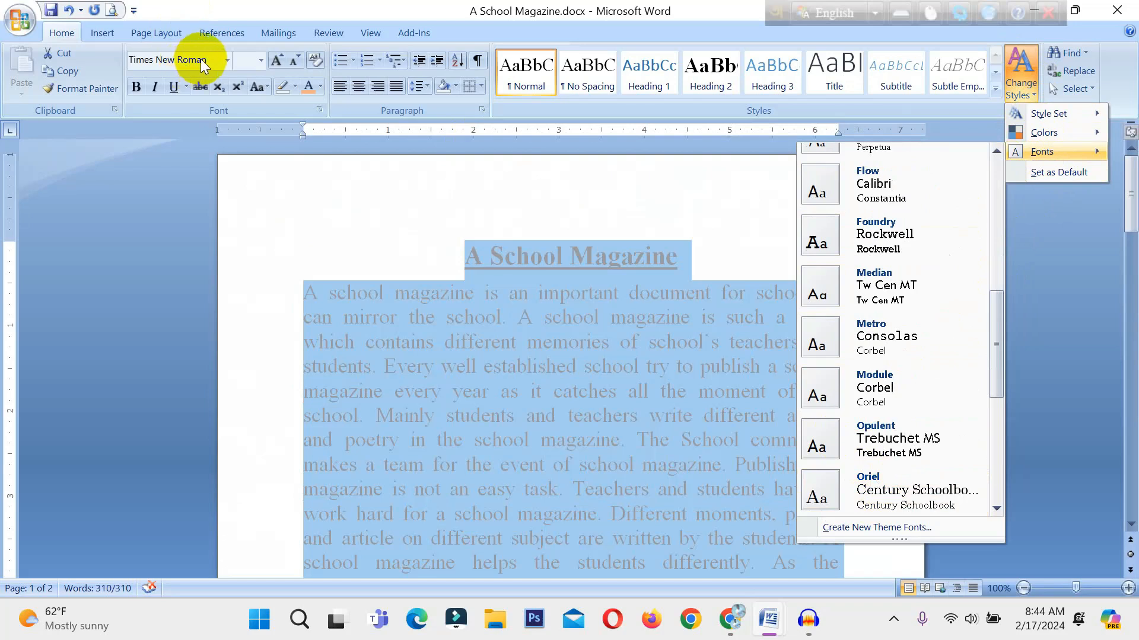
left_click(223, 59)
left_click(226, 60)
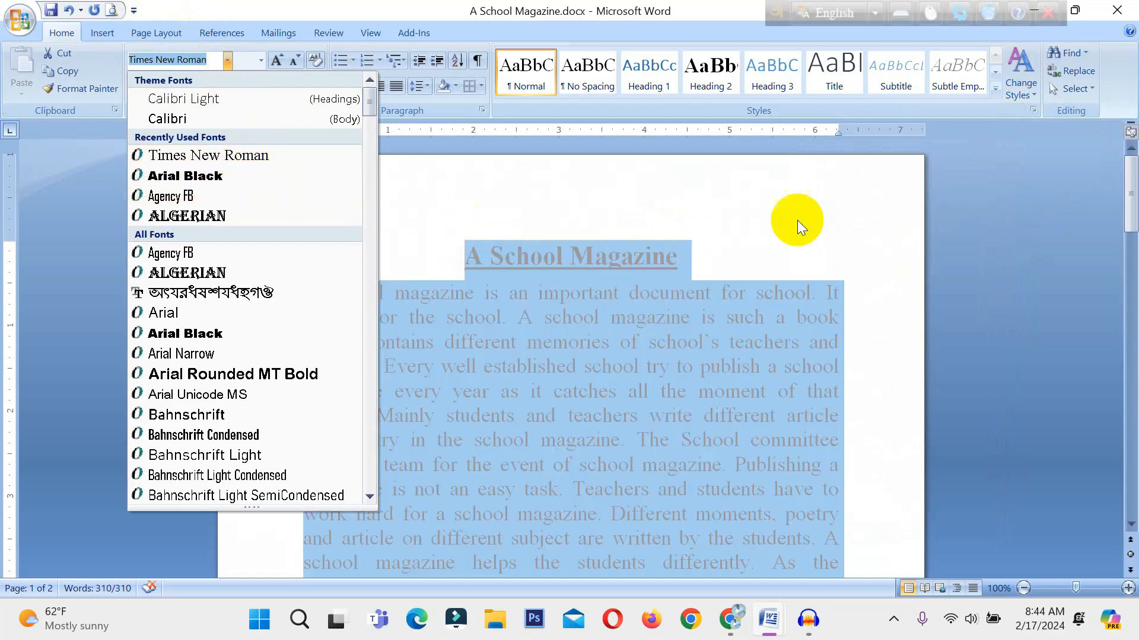
left_click(894, 273)
Select the whole document with the Select All option and deselect it again.
left_click(1091, 74)
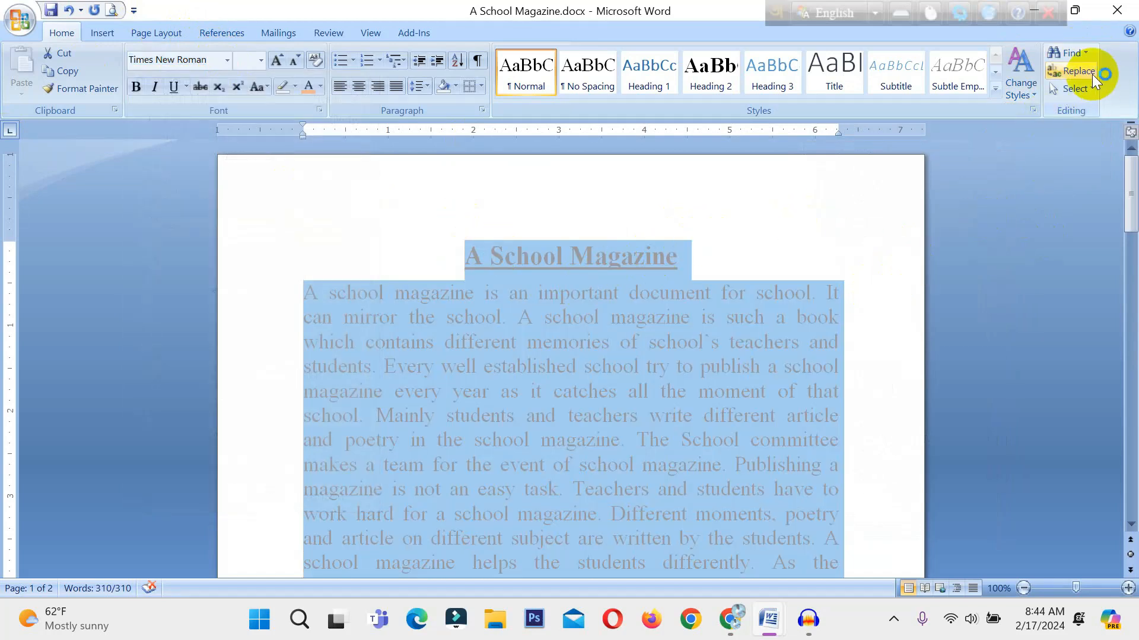
left_click(1089, 90)
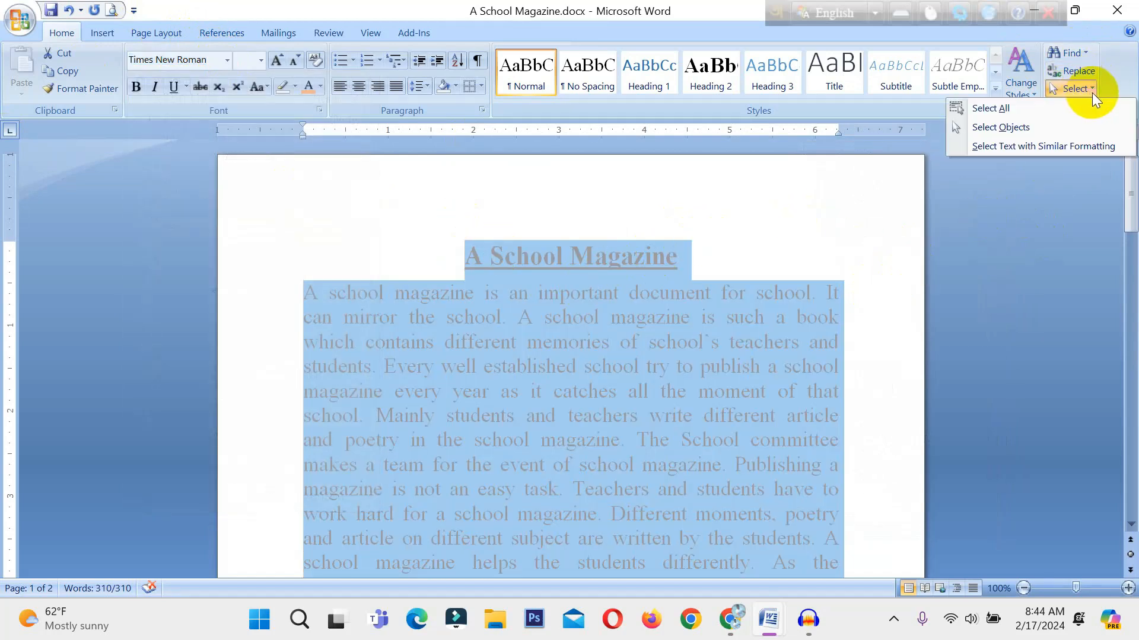
left_click(1006, 109)
left_click(745, 242)
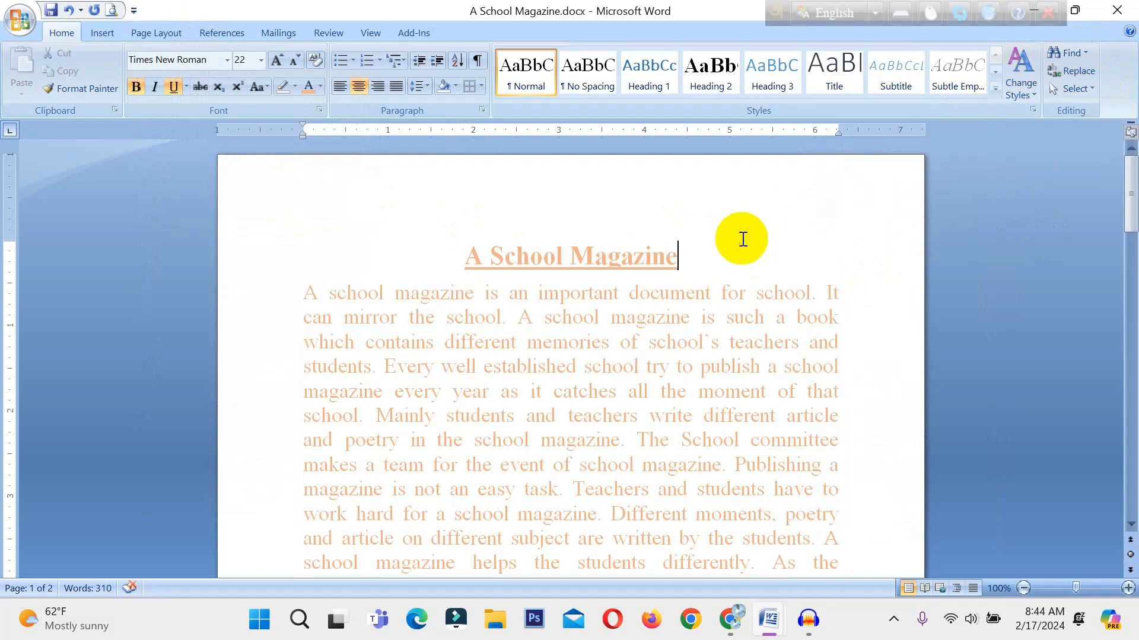
left_click(560, 292)
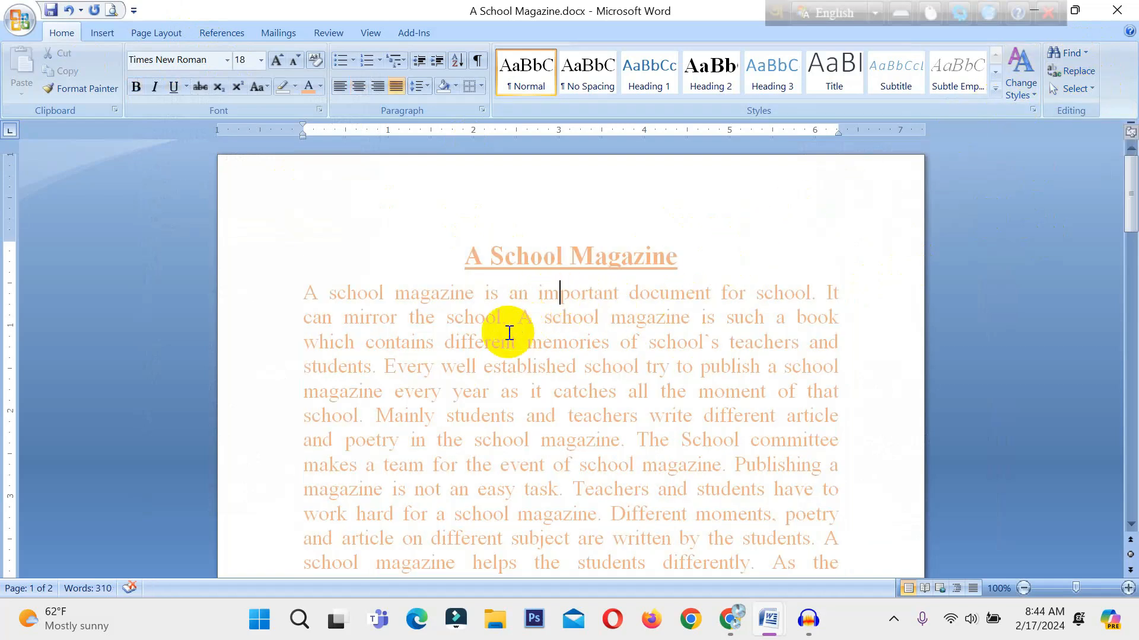
Set the font color of the entire document text to Automatic and clear the selection.
key("ctrl+a")
left_click(319, 86)
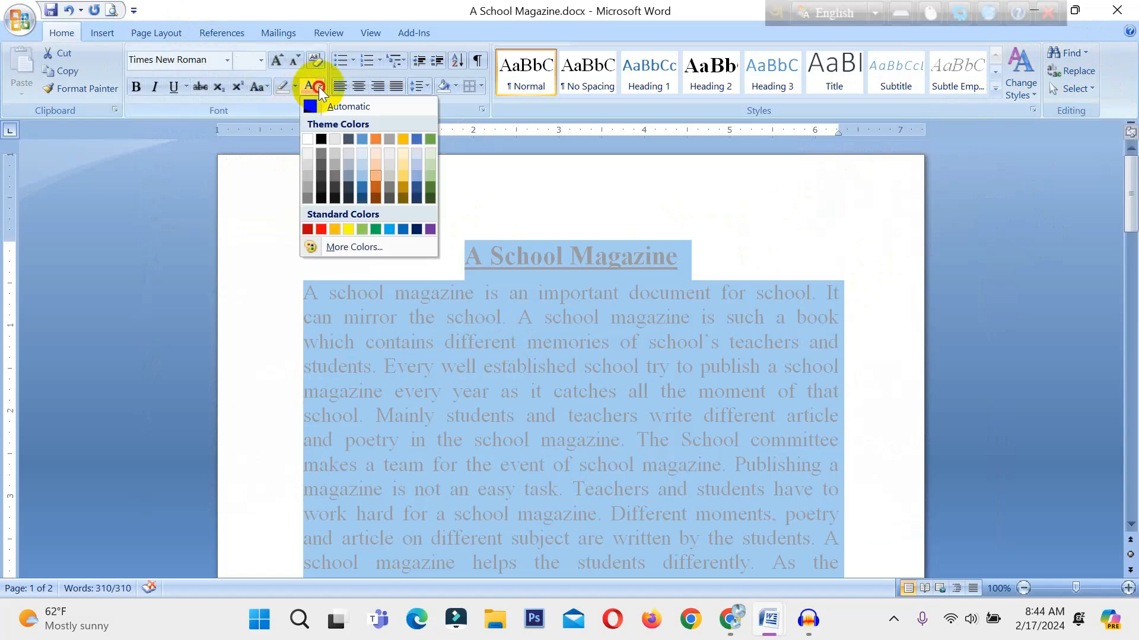
left_click(349, 107)
scroll(656, 277, "down", 1)
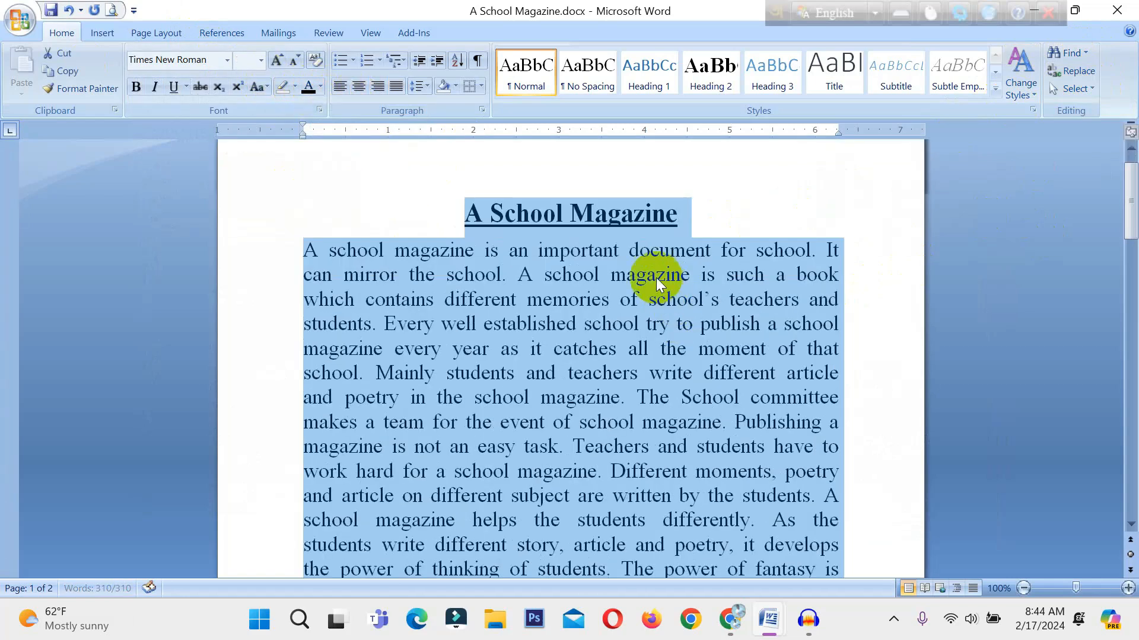
left_click(671, 183)
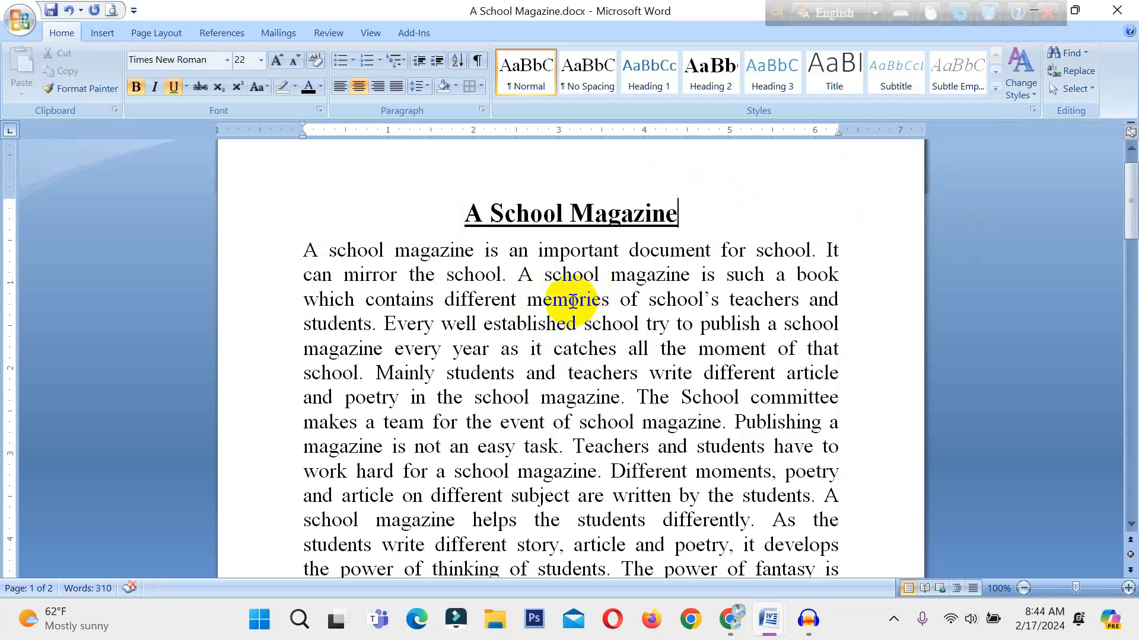
Search the document for the word "school" and go to the first match.
left_click(1065, 54)
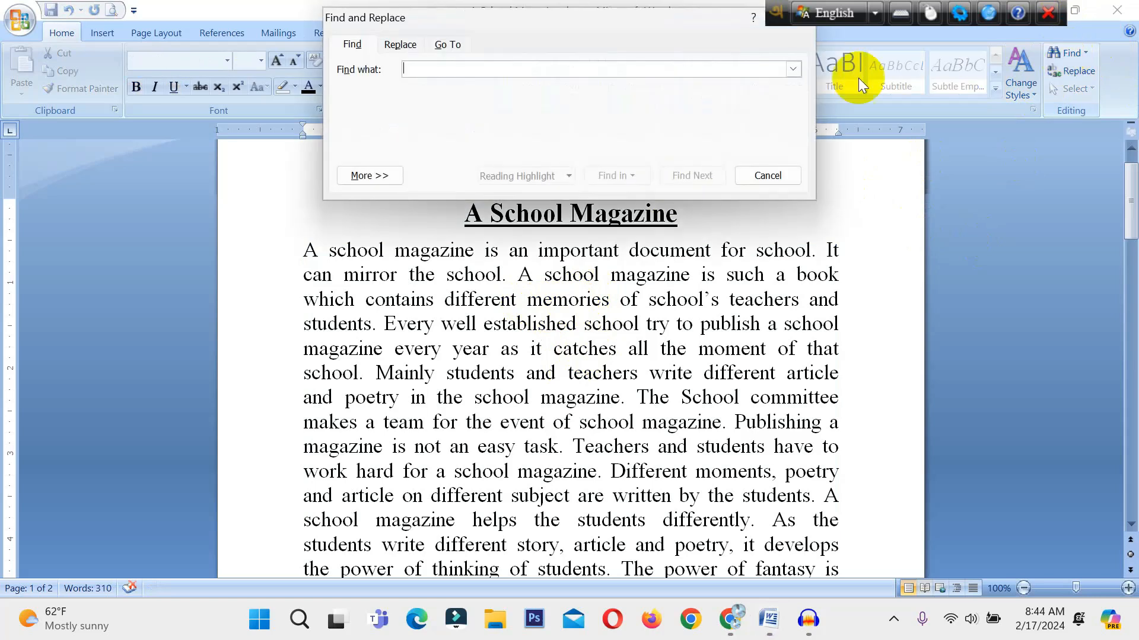
left_click_drag(468, 17, 514, 117)
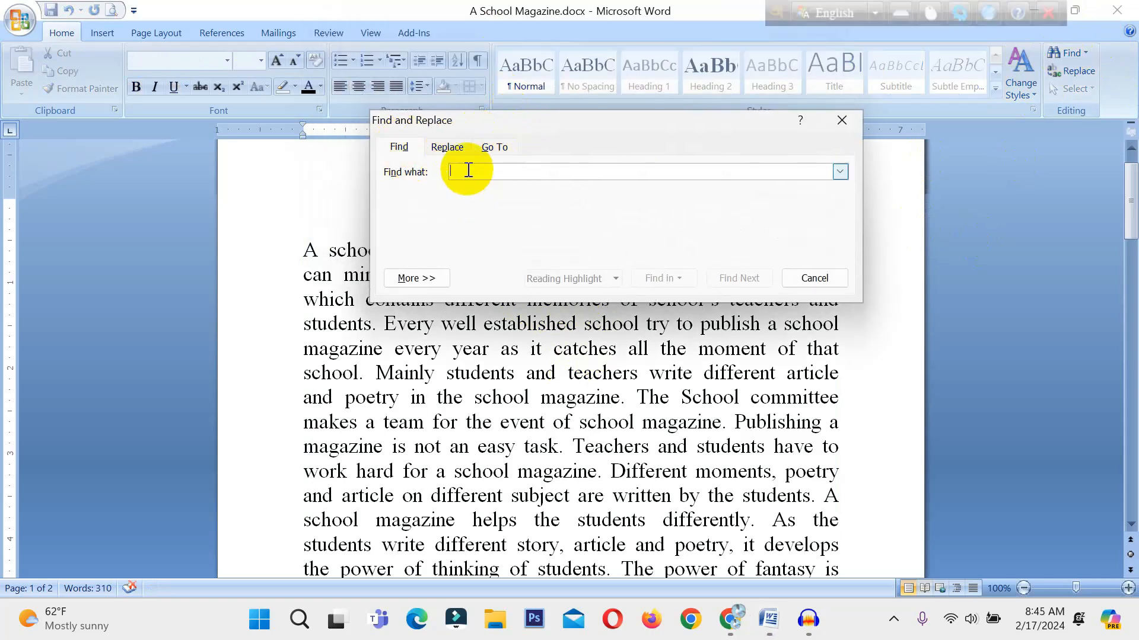
type("s")
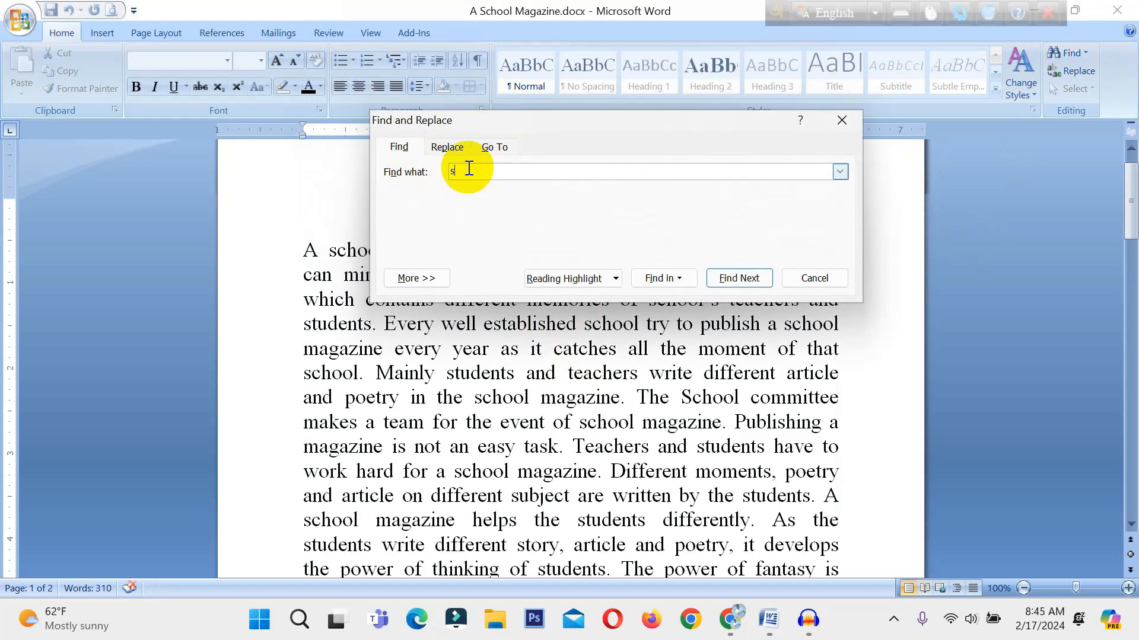
type("chool")
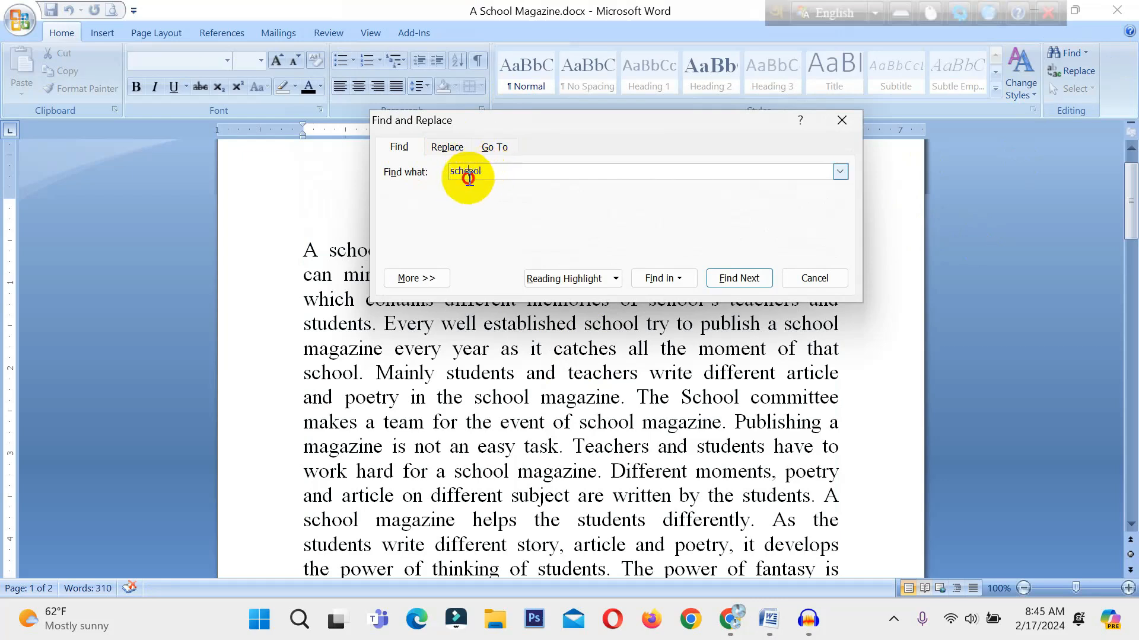
key("BackSpace")
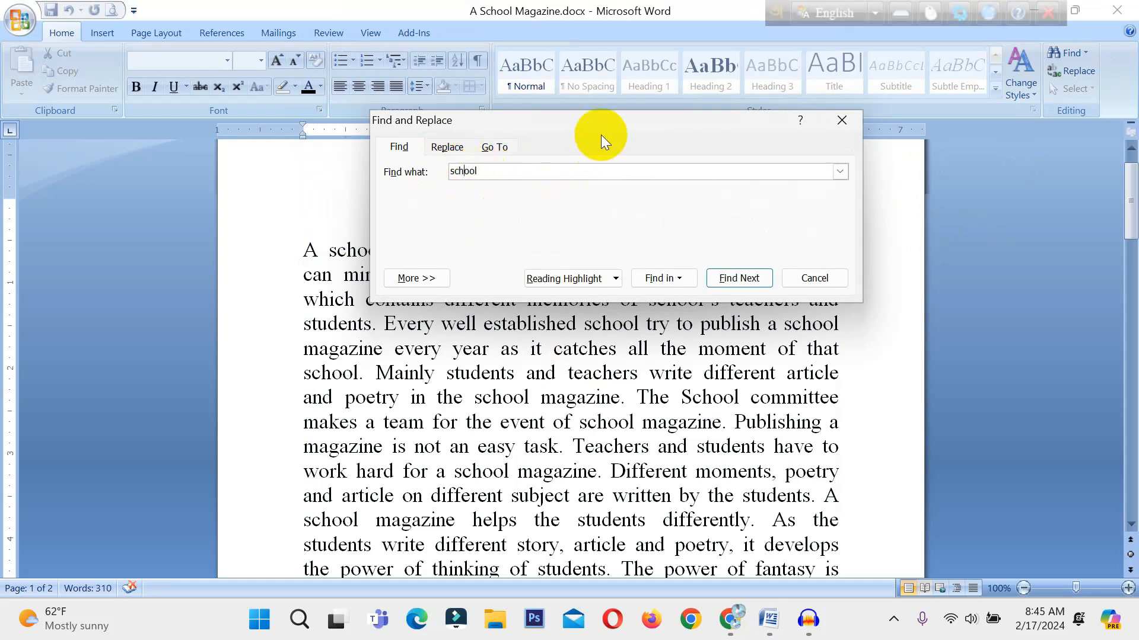
left_click_drag(672, 128, 880, 99)
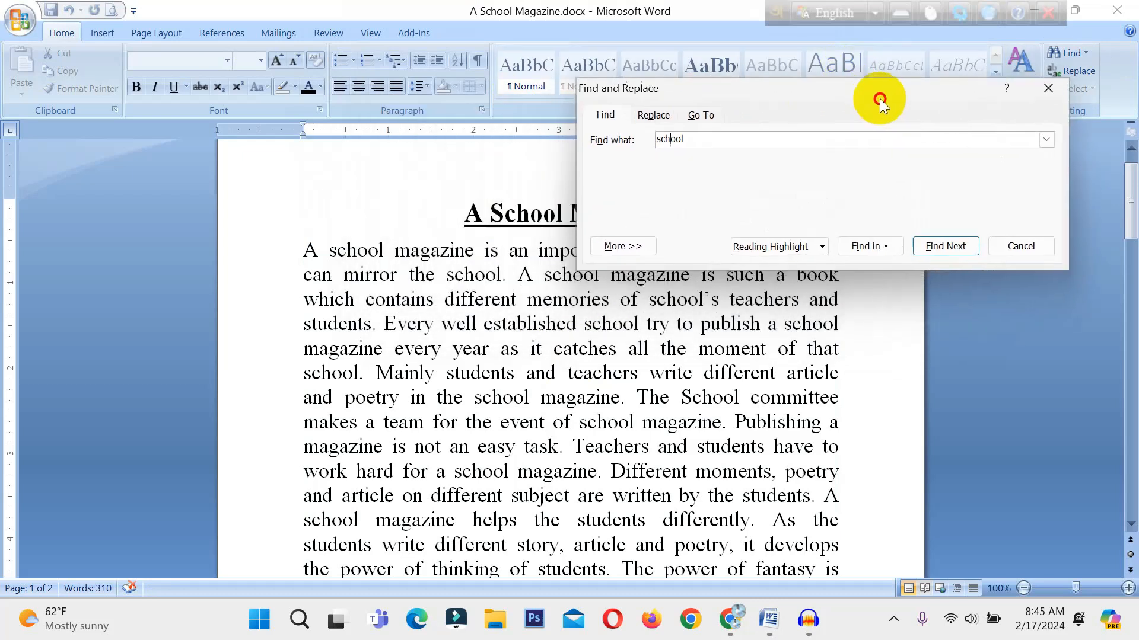
left_click(943, 248)
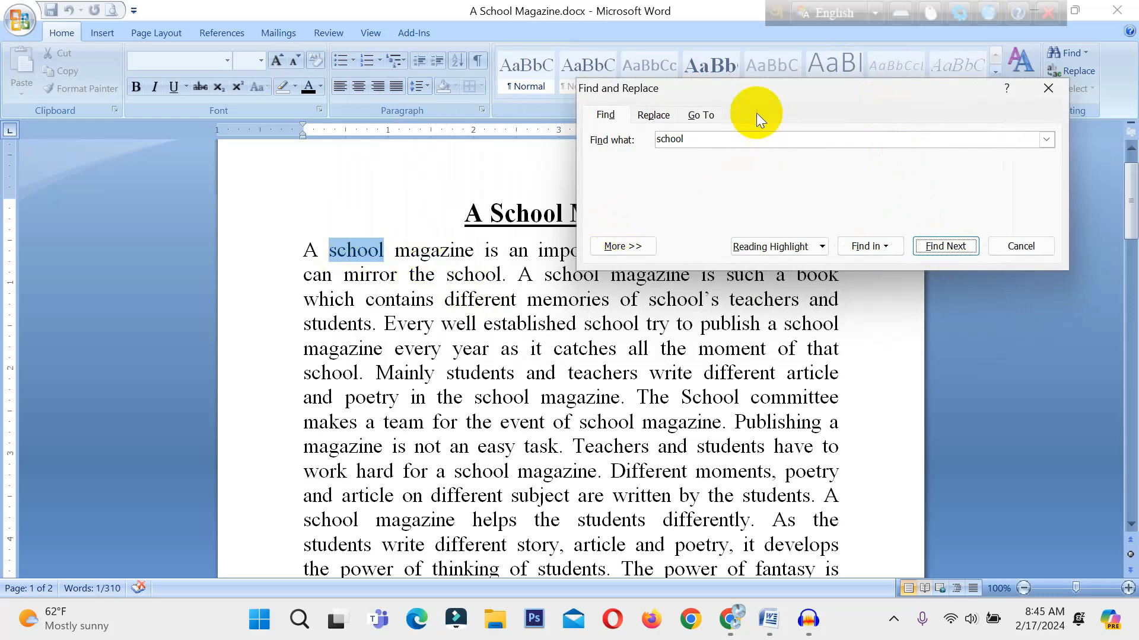
Step through the further occurrences of "school" in the body text and on to the document title.
left_click(860, 164)
left_click_drag(824, 85, 898, 280)
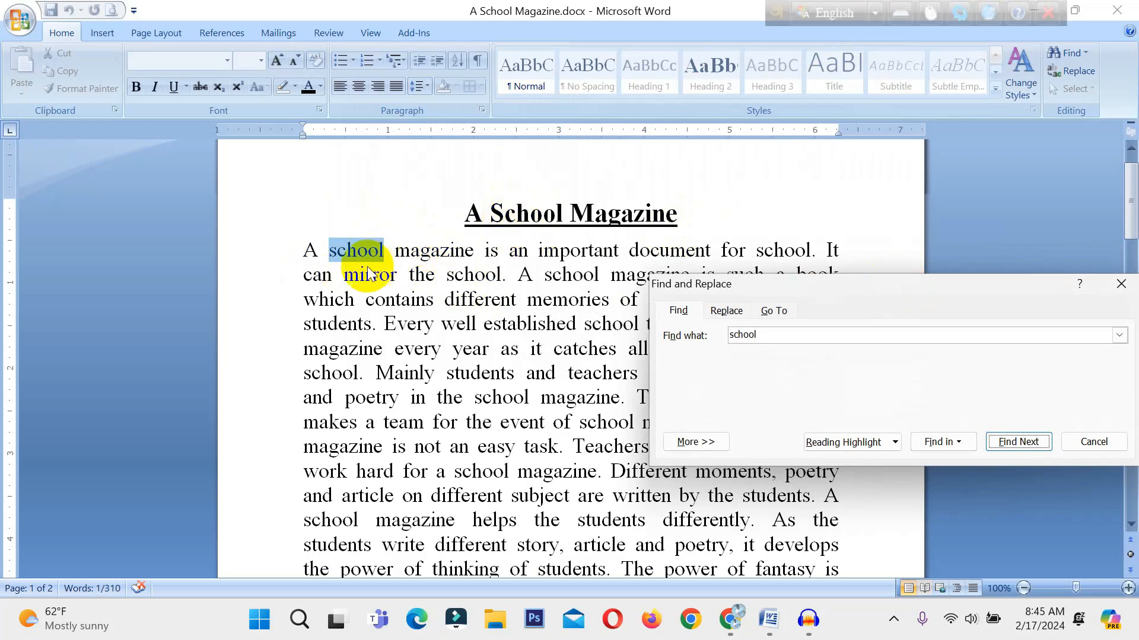
left_click_drag(906, 294, 778, 133)
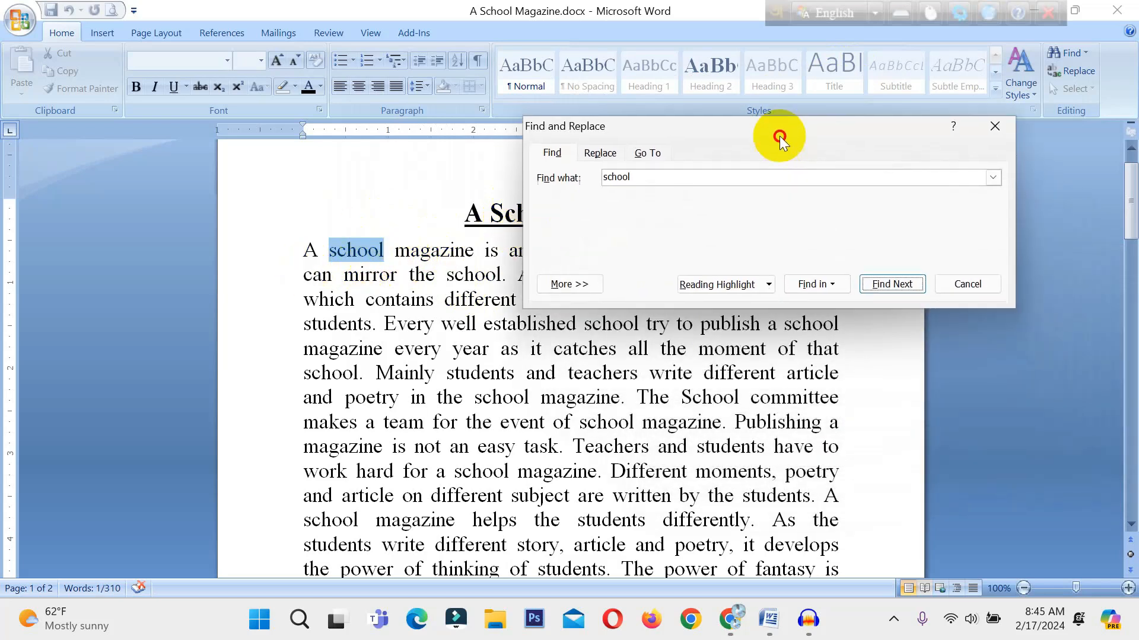
left_click(887, 287)
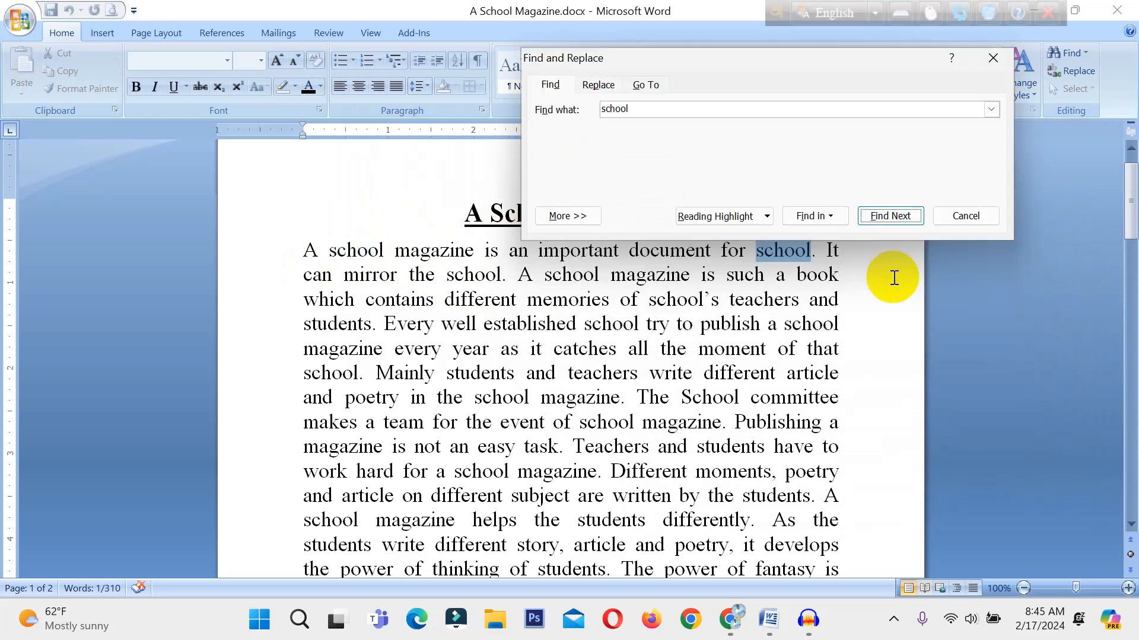
left_click(898, 218)
left_click(898, 217)
left_click(895, 214)
left_click(895, 214)
left_click(895, 213)
left_click(894, 214)
left_click(895, 214)
left_click(895, 213)
left_click(895, 213)
left_click(895, 213)
left_click(895, 213)
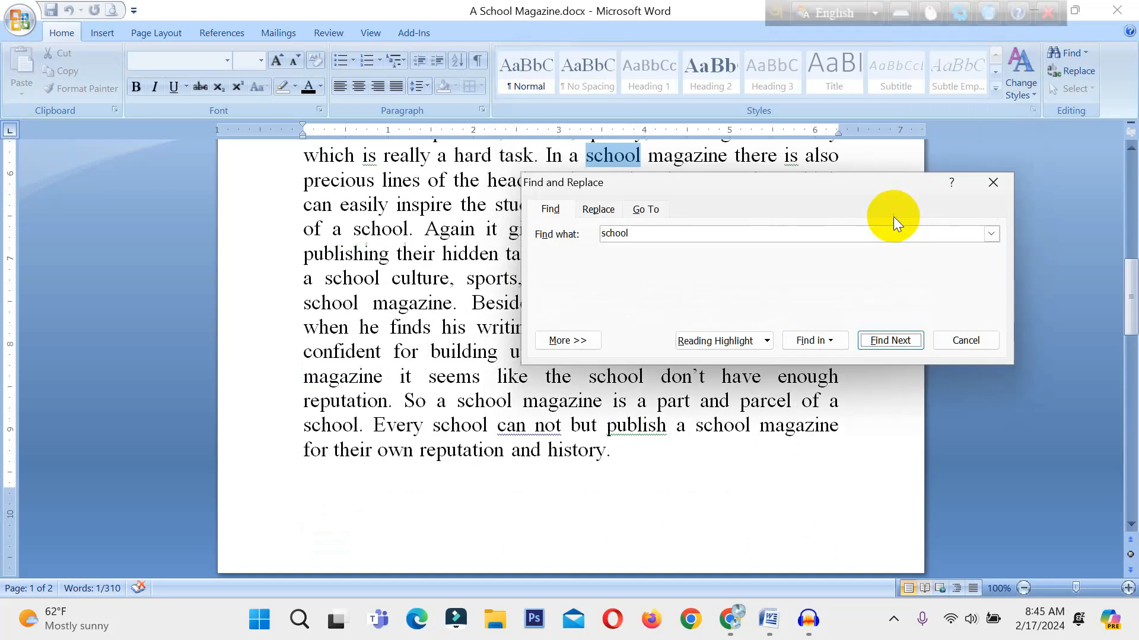
left_click(879, 340)
left_click(890, 390)
left_click(889, 390)
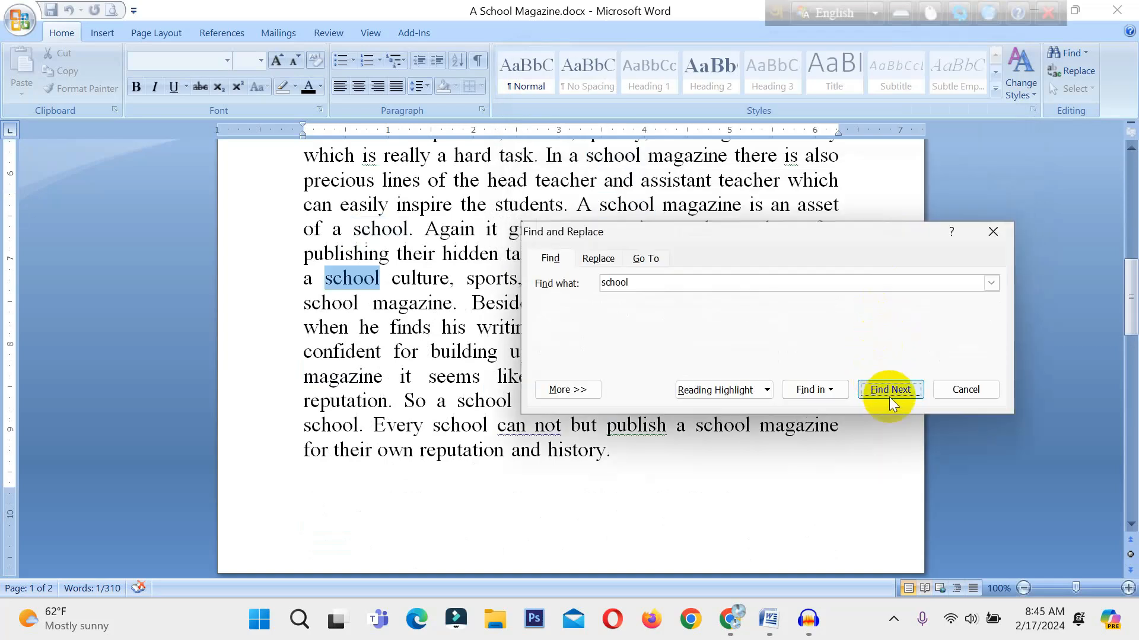
left_click(890, 390)
left_click(889, 389)
left_click(898, 321)
left_click(898, 320)
left_click(897, 320)
left_click(898, 321)
left_click(898, 321)
left_click(898, 321)
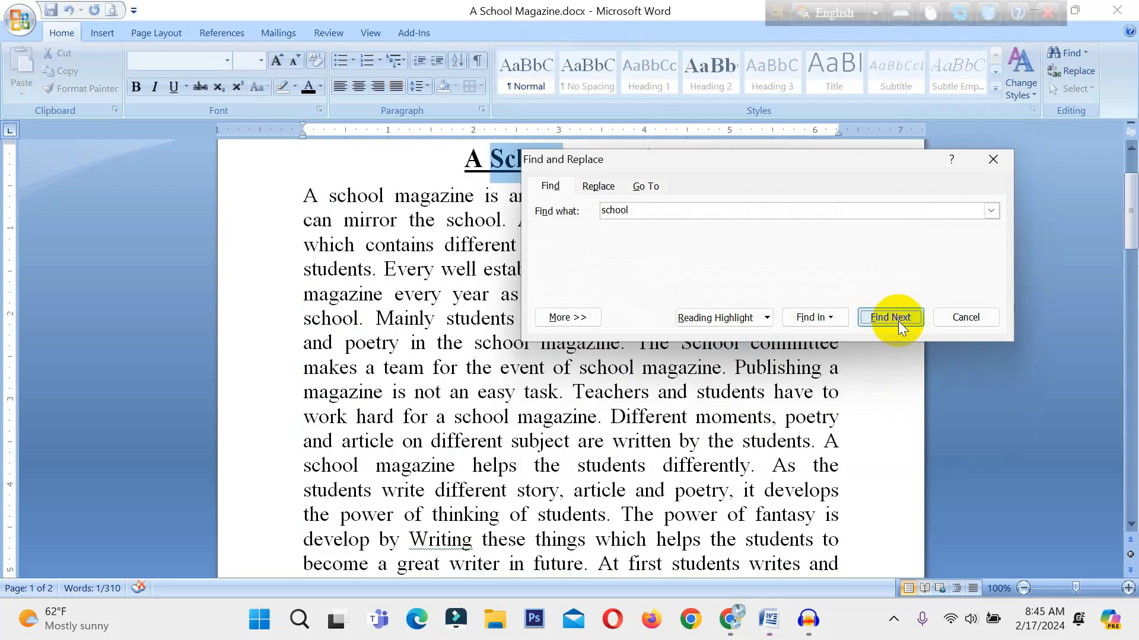
Continue the search from the match in the title to its end and close Find and Replace.
left_click_drag(712, 172, 657, 271)
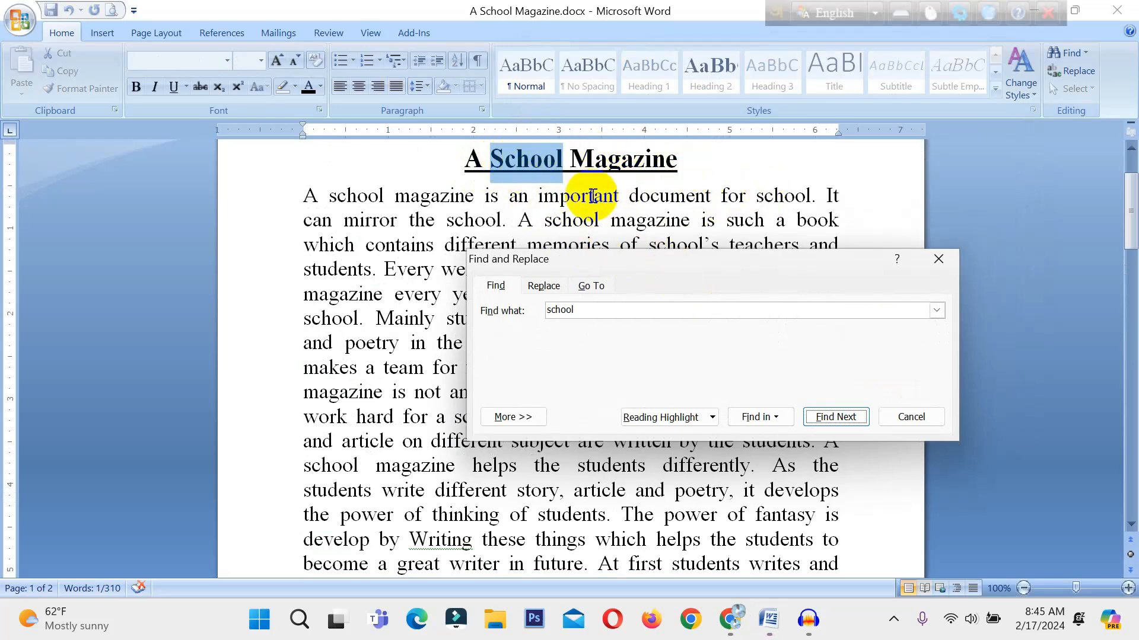
left_click(842, 417)
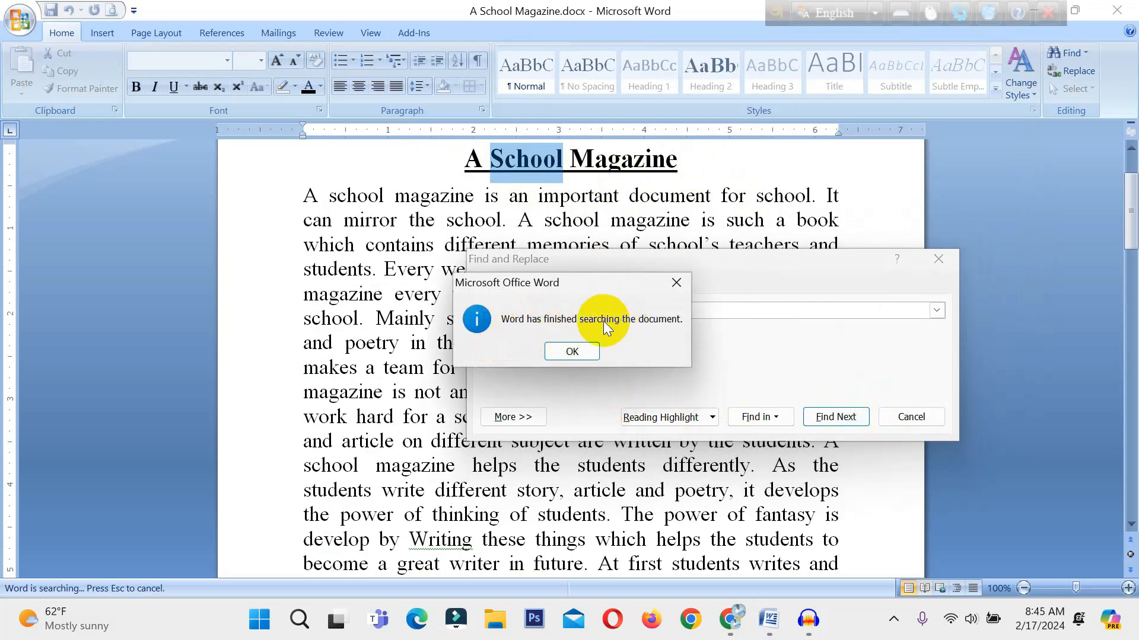
left_click(570, 352)
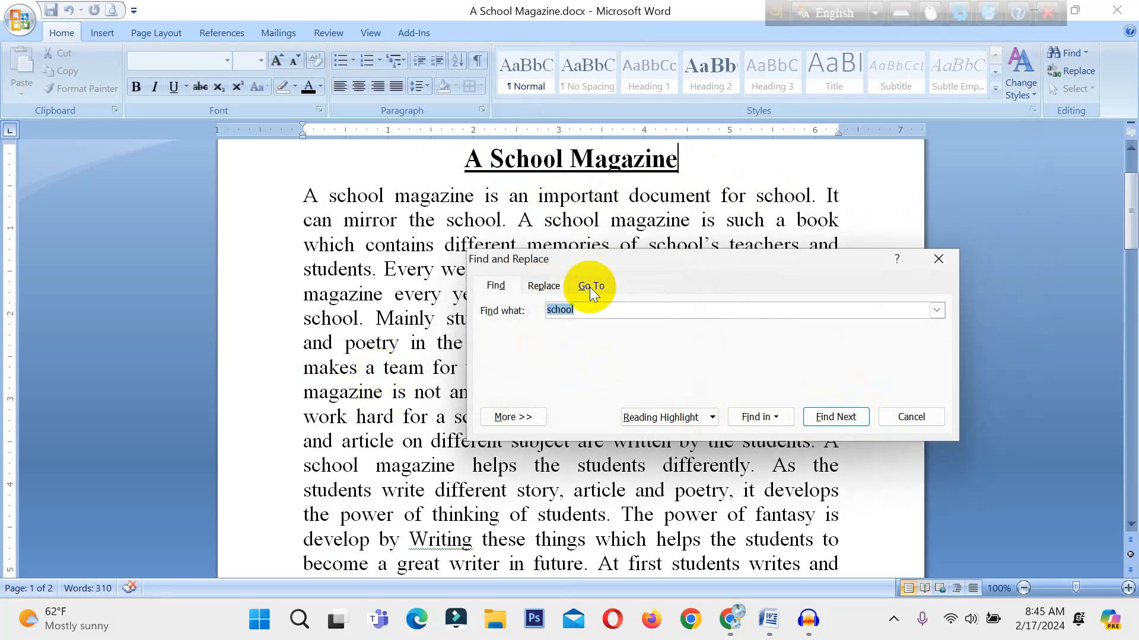
left_click(938, 262)
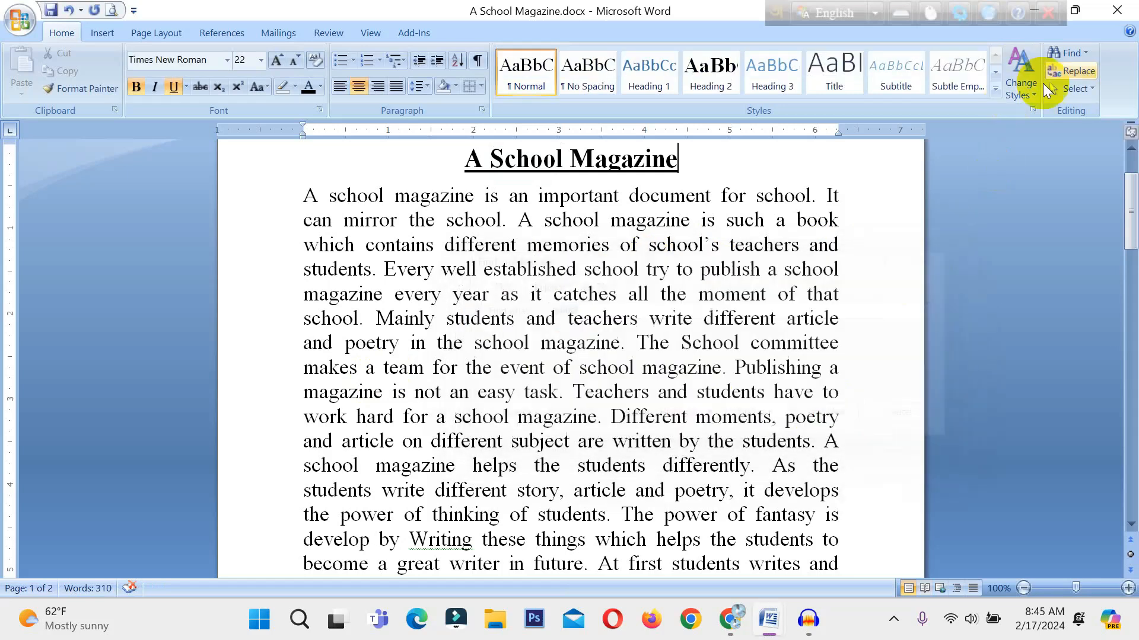
Set up a replacement of "school" with "college" in Find and Replace.
left_click(1063, 69)
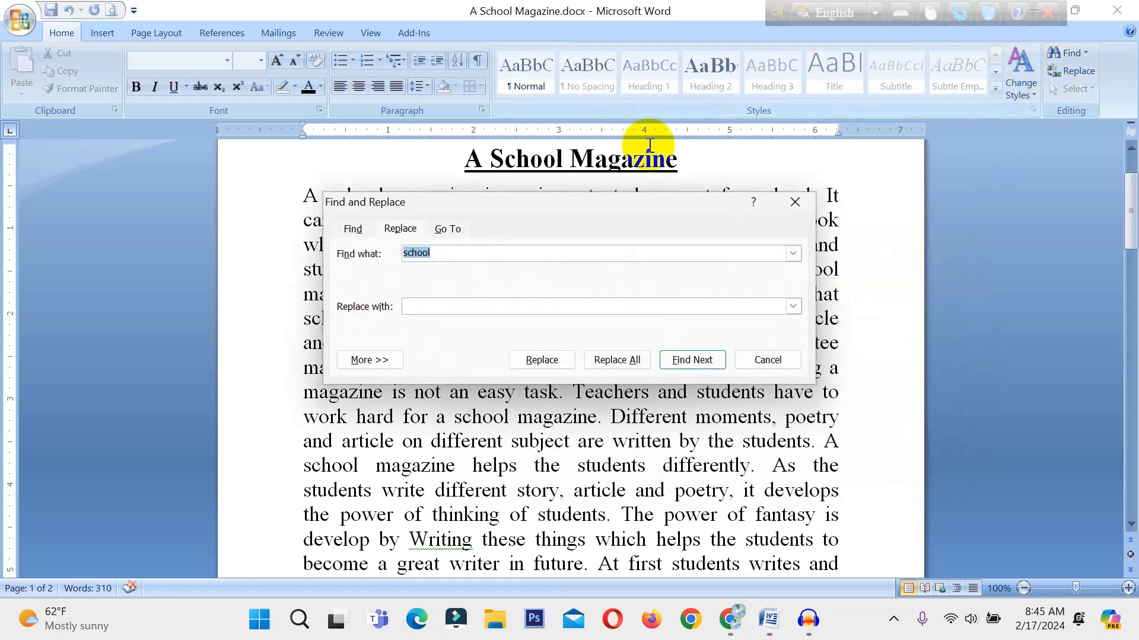
left_click(352, 230)
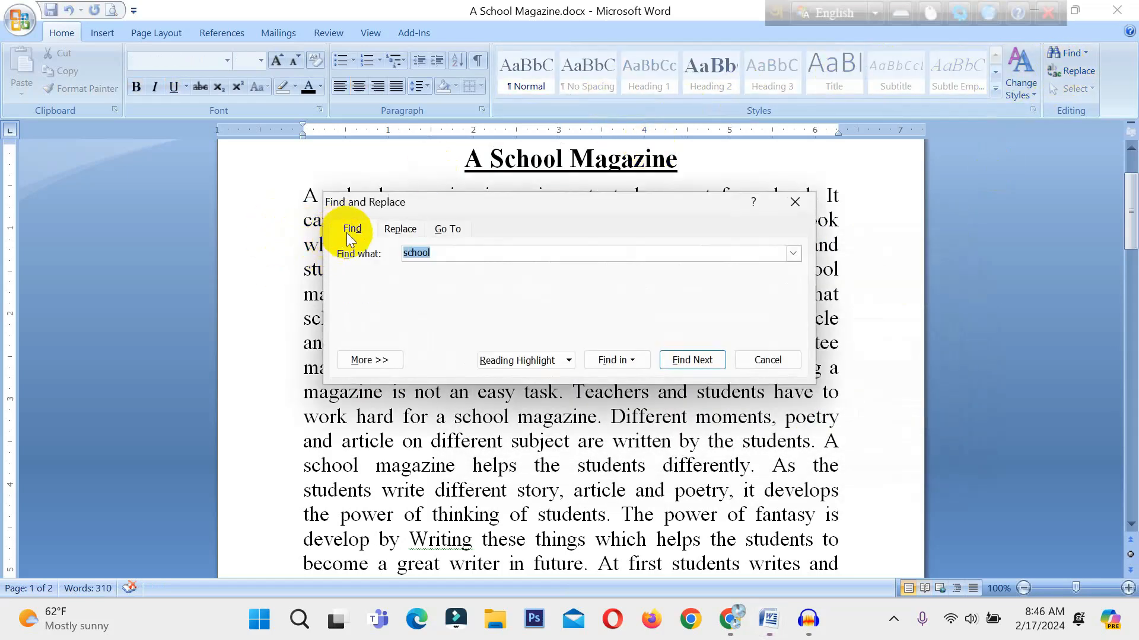
left_click(400, 229)
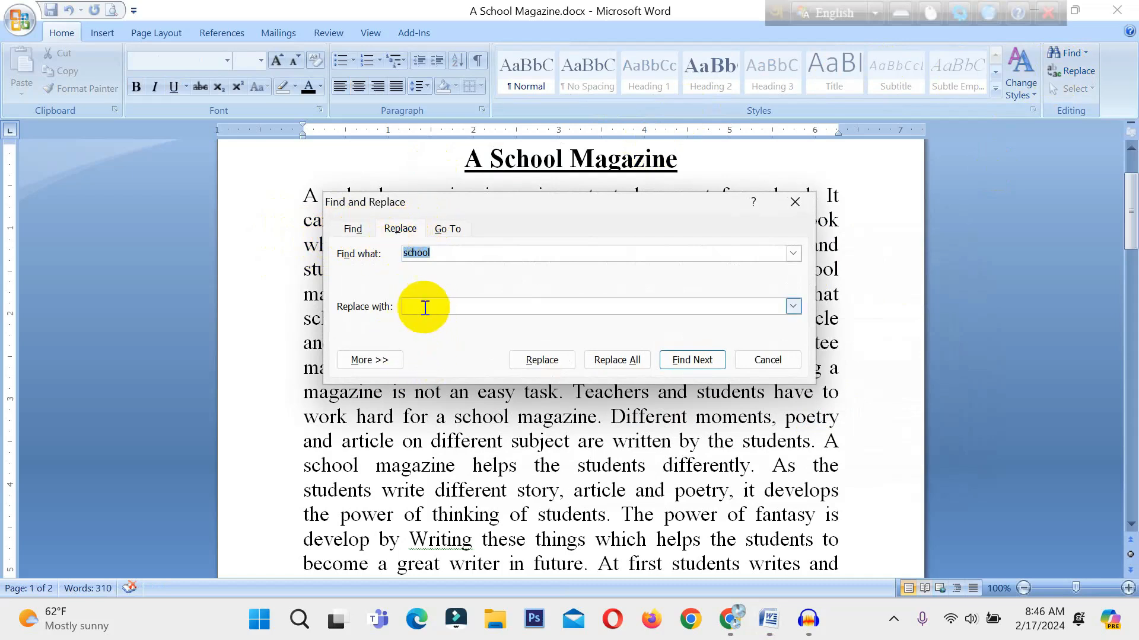
left_click_drag(568, 206, 699, 217)
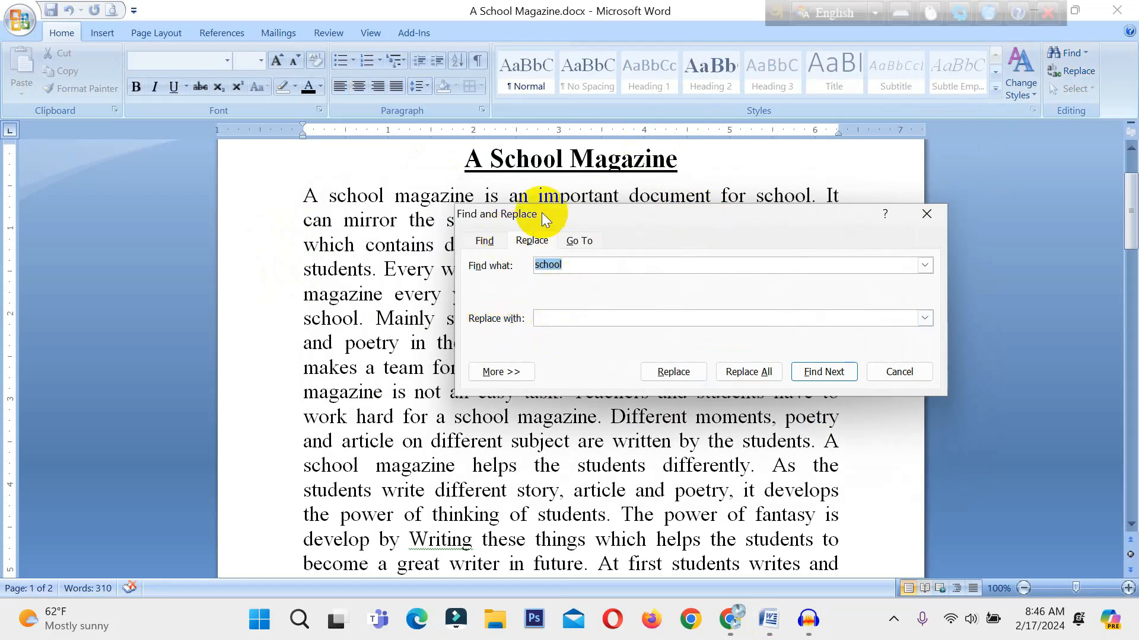
left_click_drag(490, 157, 516, 145)
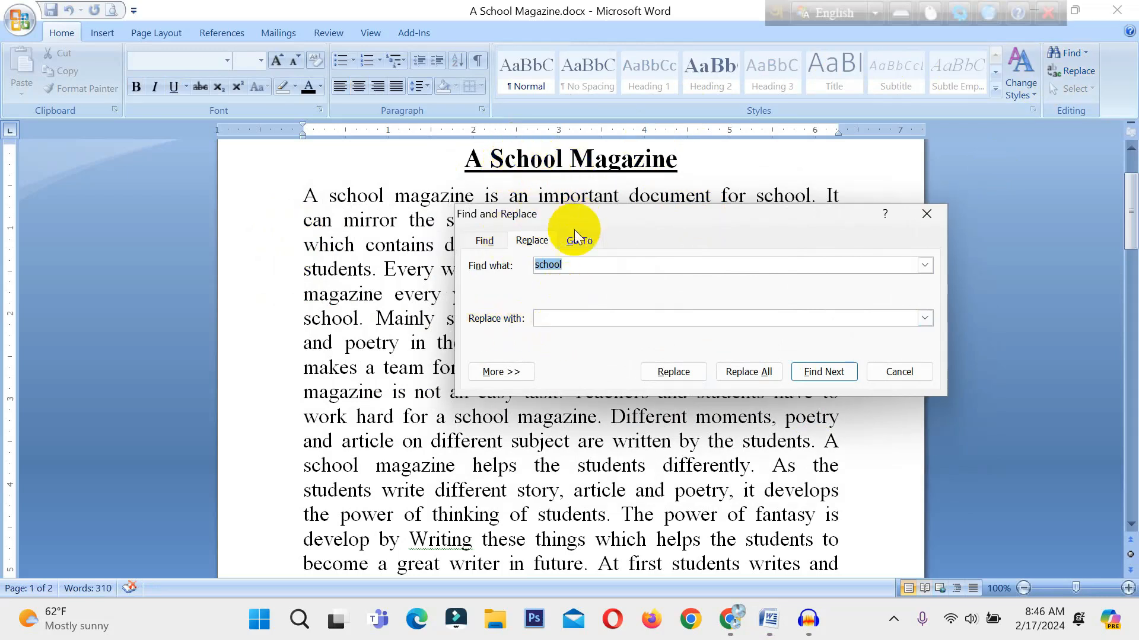
left_click(550, 320)
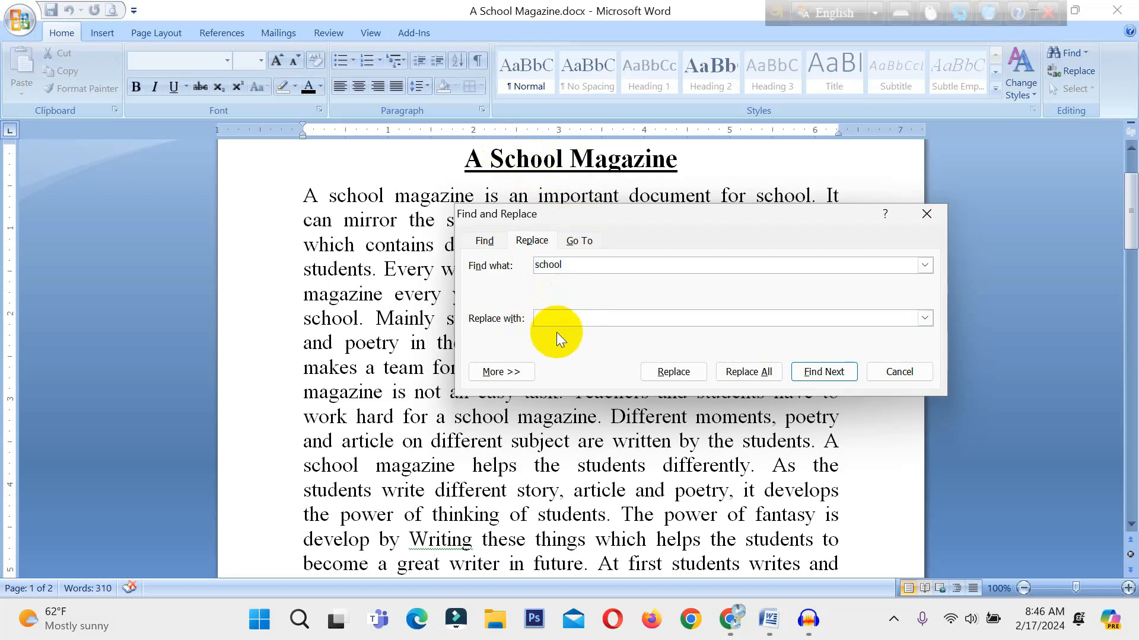
type("colleg")
left_click_drag(721, 220, 802, 172)
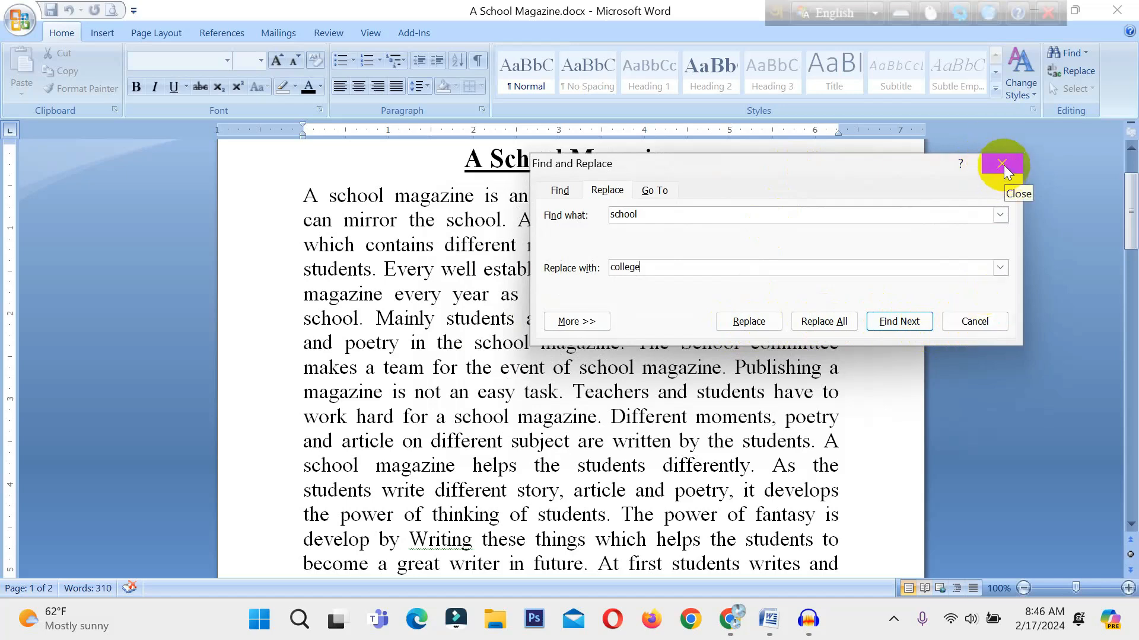
Set the replacement's search direction to Down and collapse the extra search options.
left_click(565, 323)
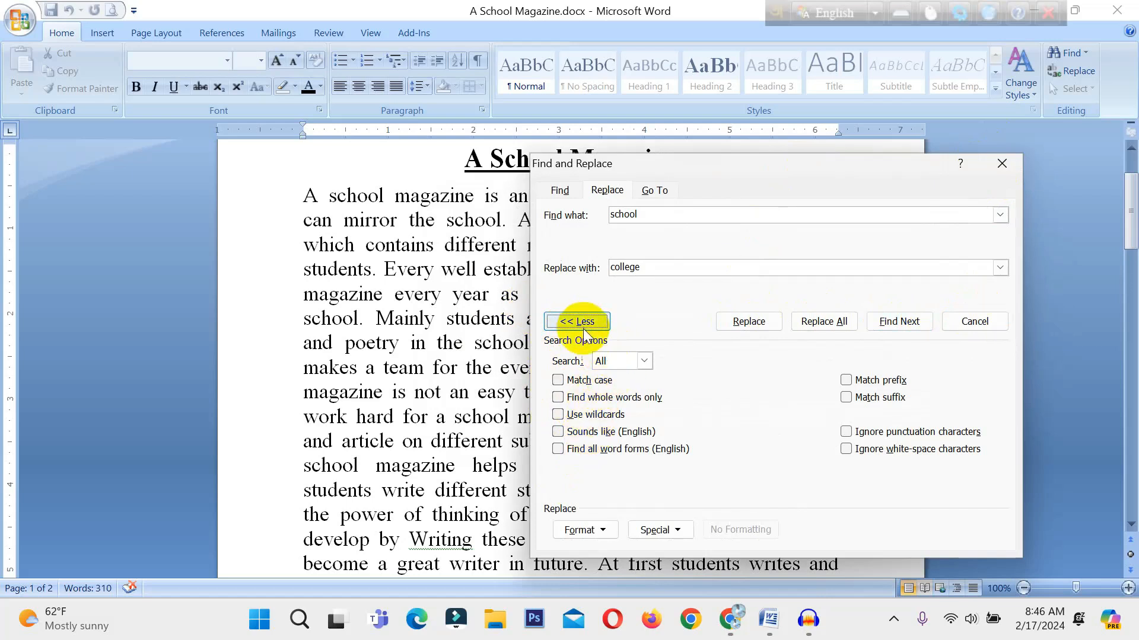
left_click(642, 360)
left_click(634, 377)
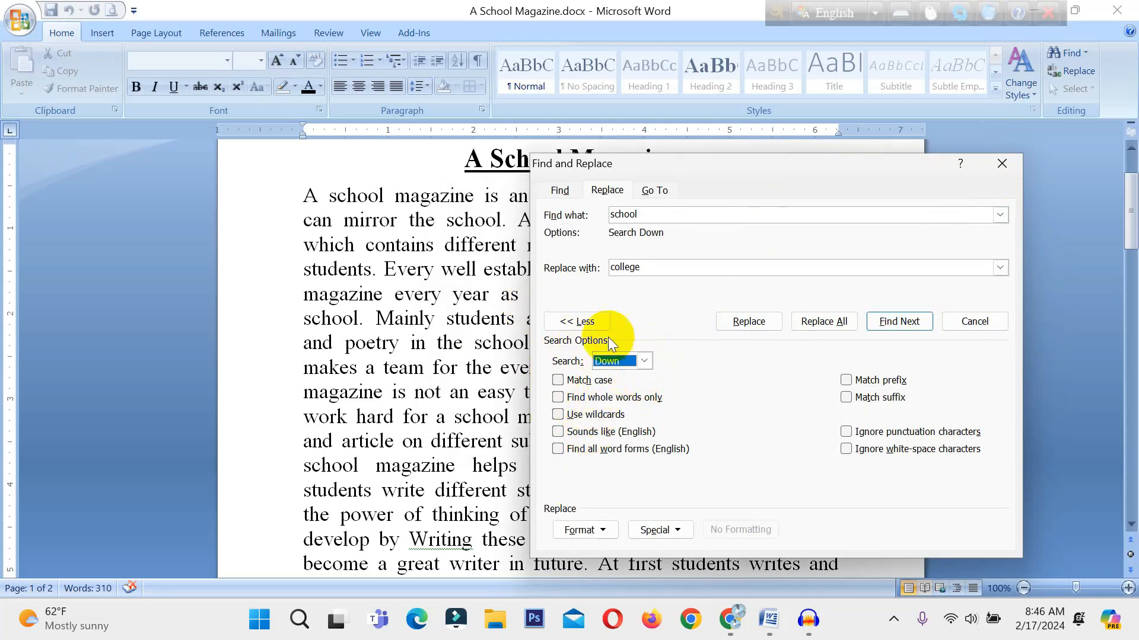
left_click(569, 321)
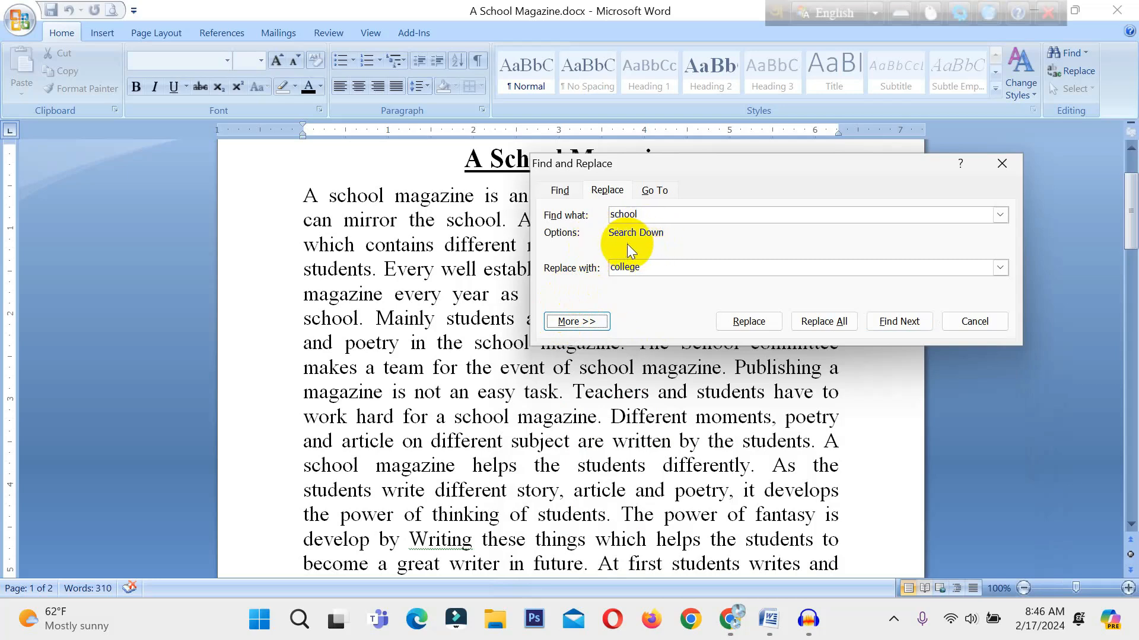
Set the replacement's search direction to All and collapse the extra search options.
left_click(589, 322)
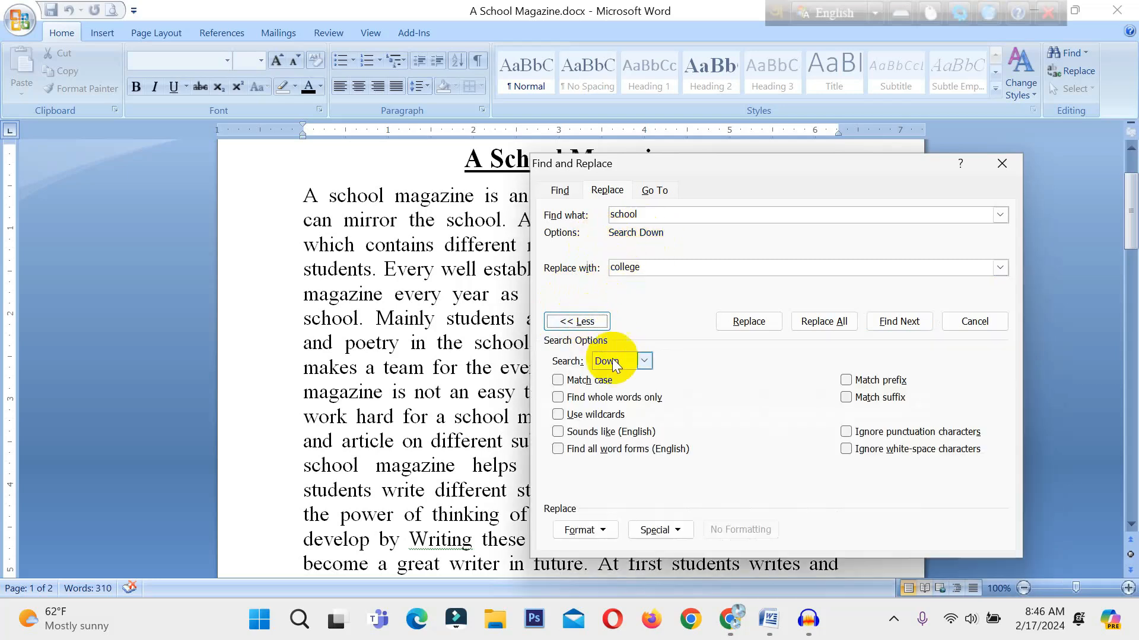
left_click(643, 360)
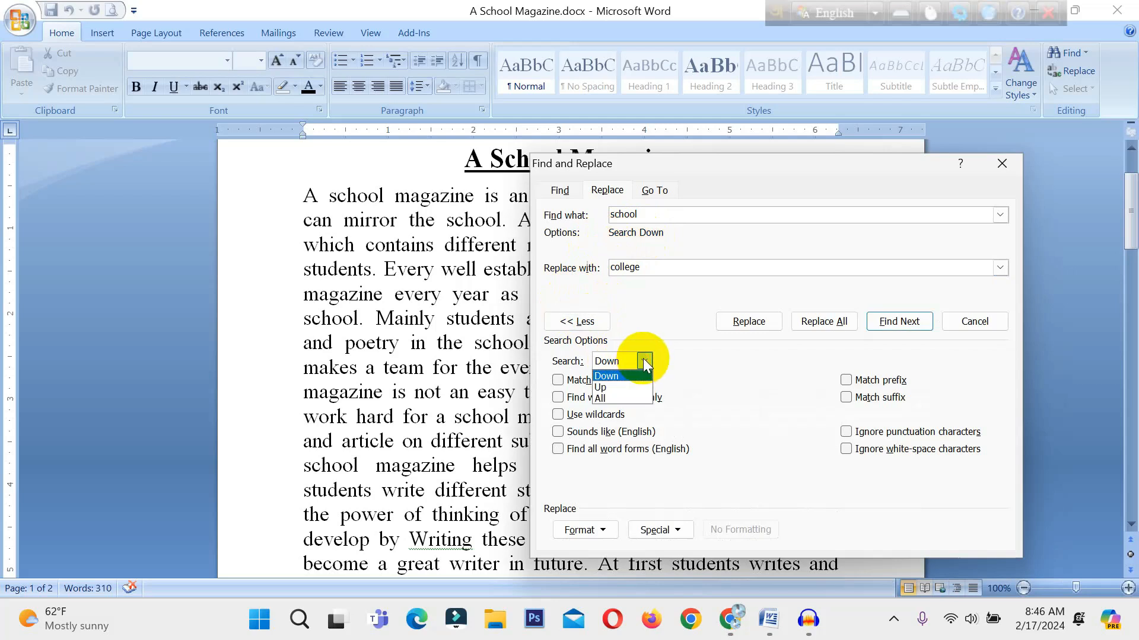
left_click(618, 399)
left_click(593, 323)
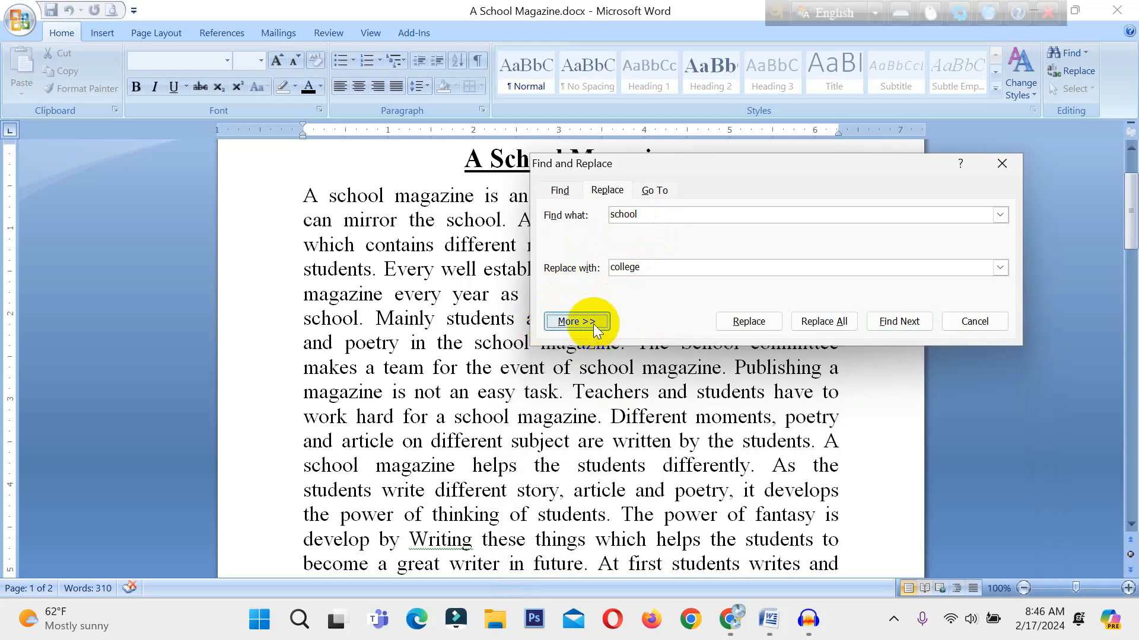
left_click(596, 325)
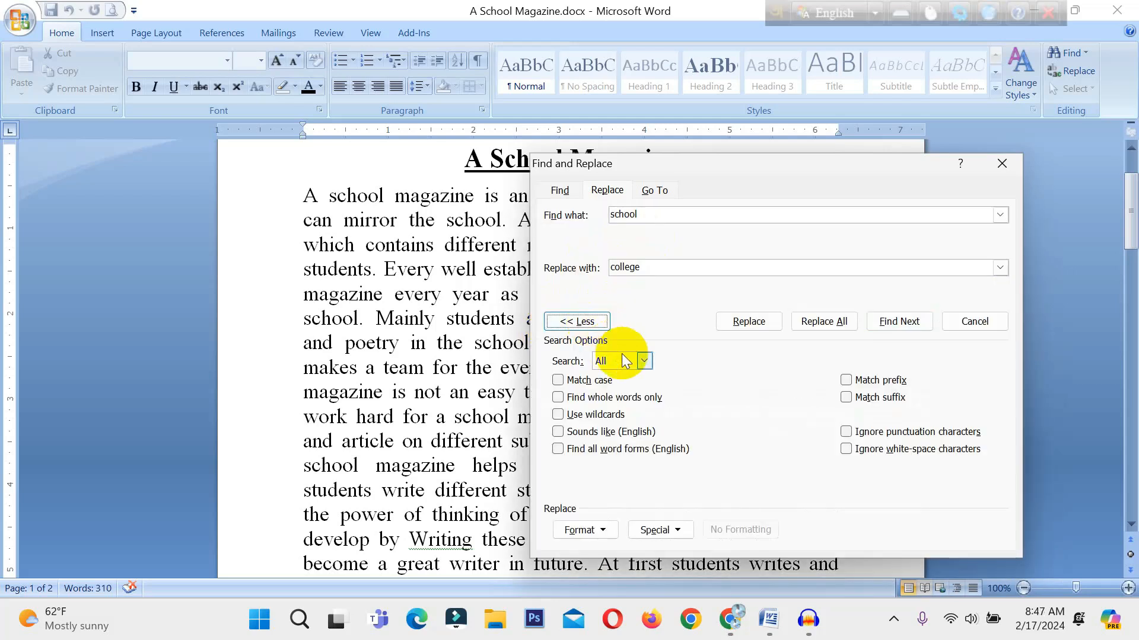
left_click(571, 319)
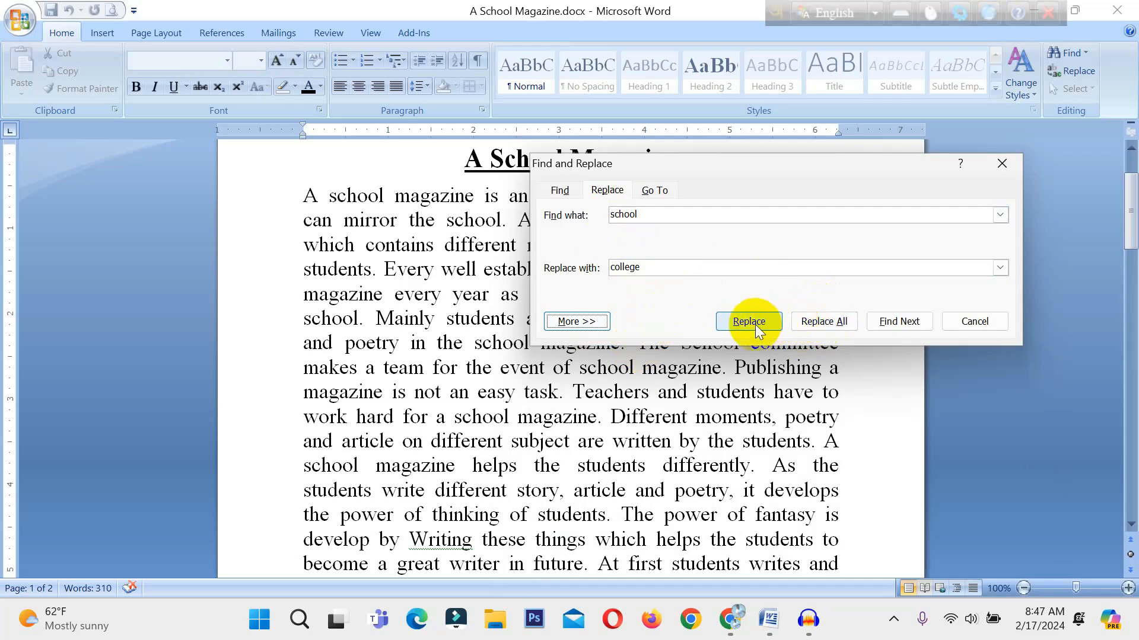
Replace occurrences of "school" with "college" one at a time from the first body line, skipping the one in "document for school".
left_click(895, 319)
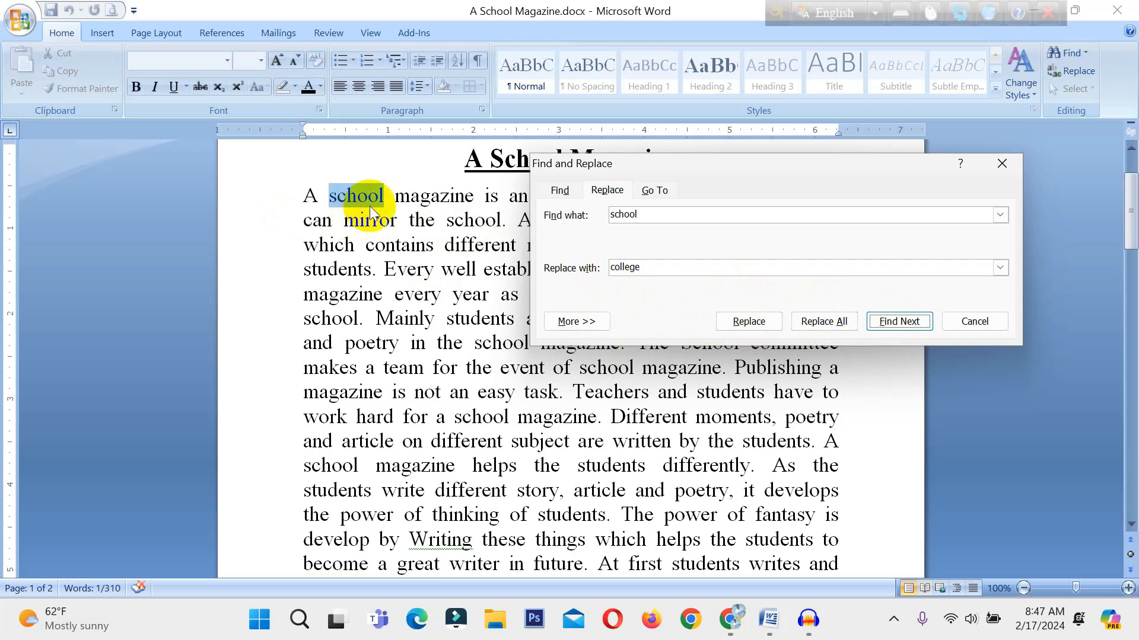
left_click(750, 322)
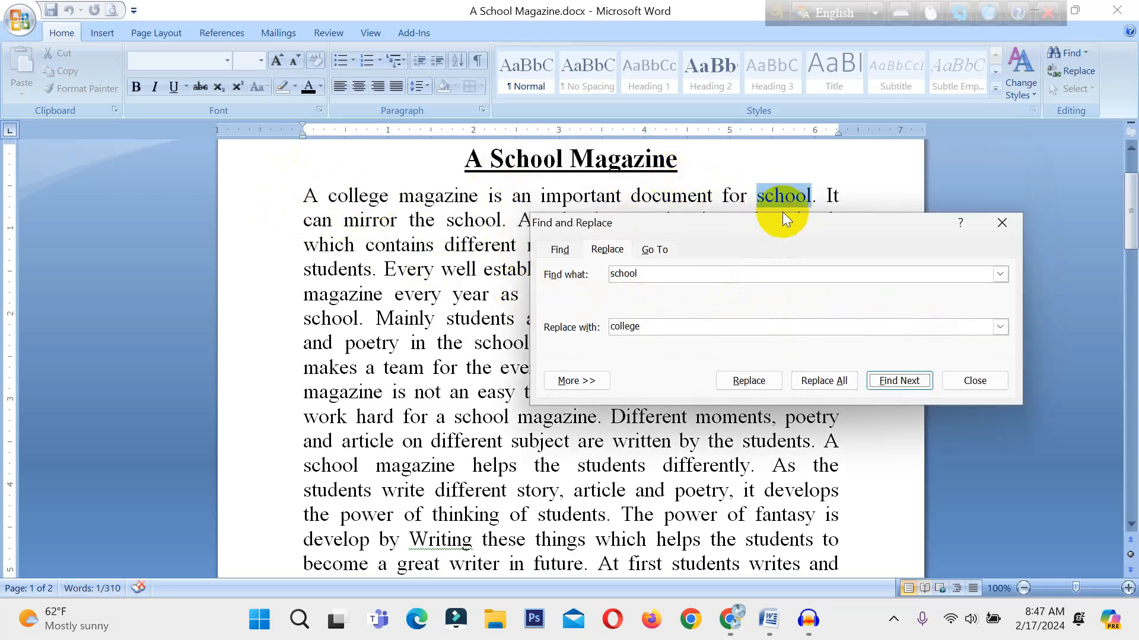
left_click_drag(782, 219, 648, 285)
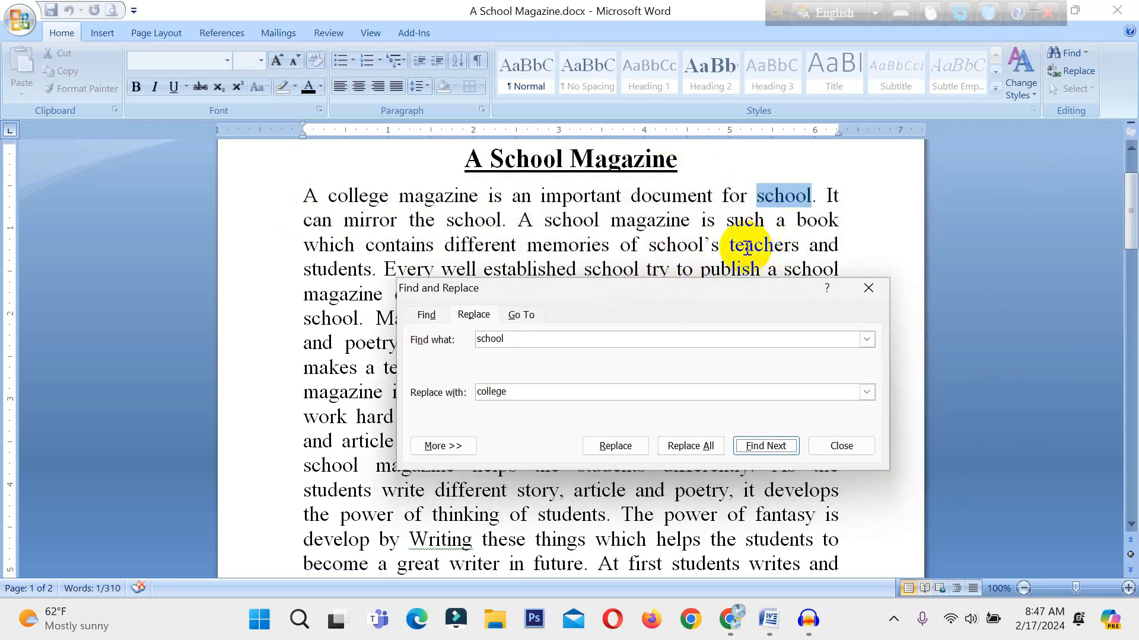
left_click(766, 446)
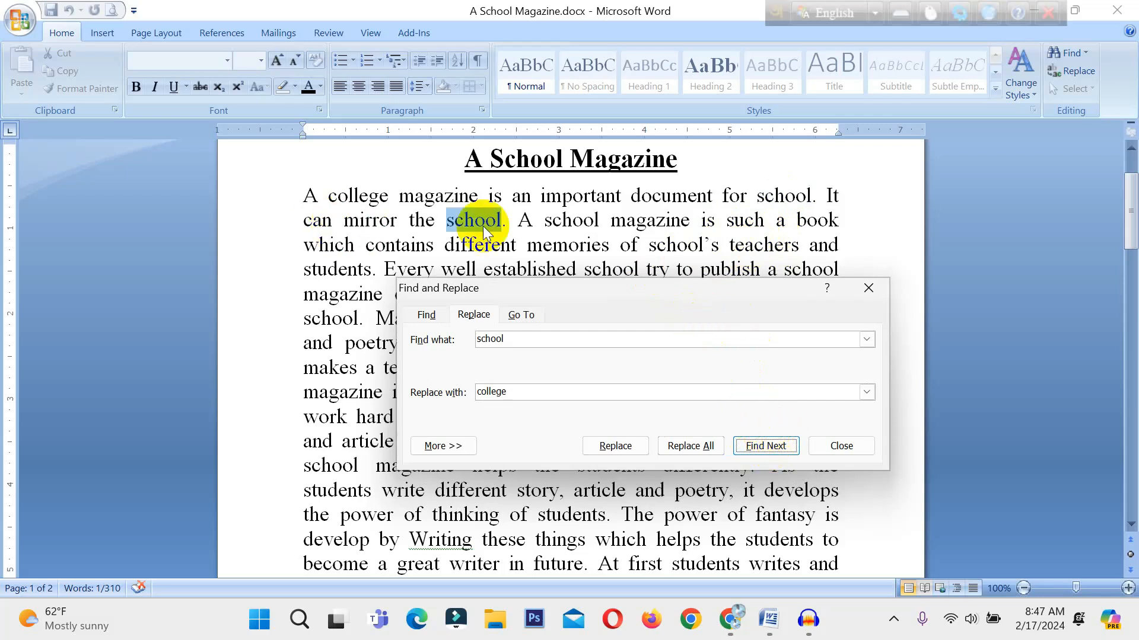
left_click(617, 445)
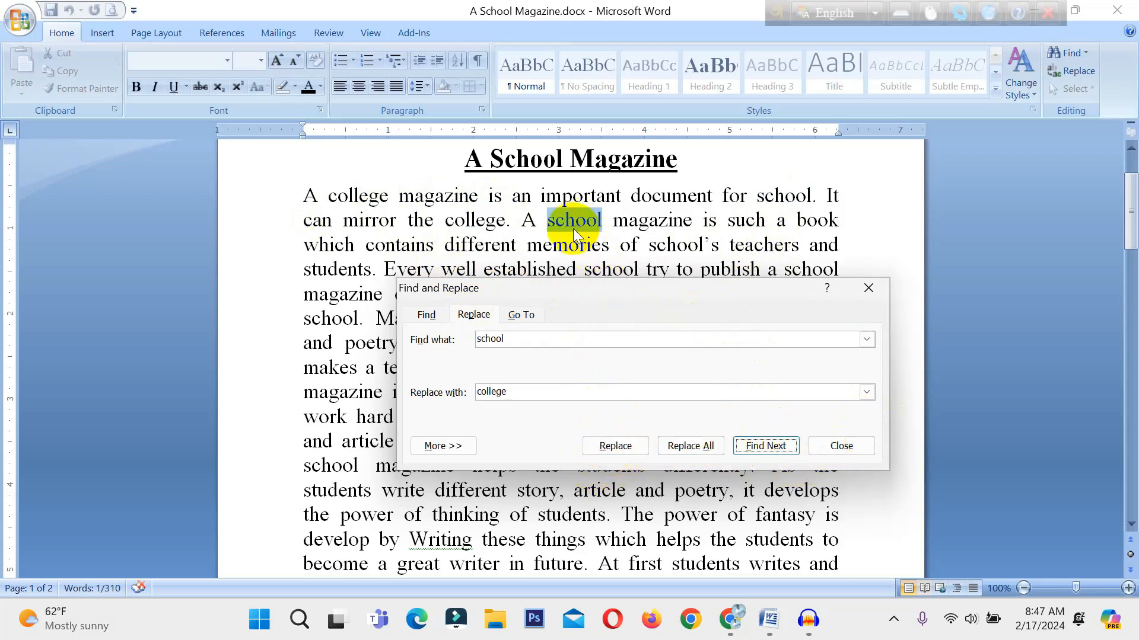
left_click(619, 446)
left_click(620, 447)
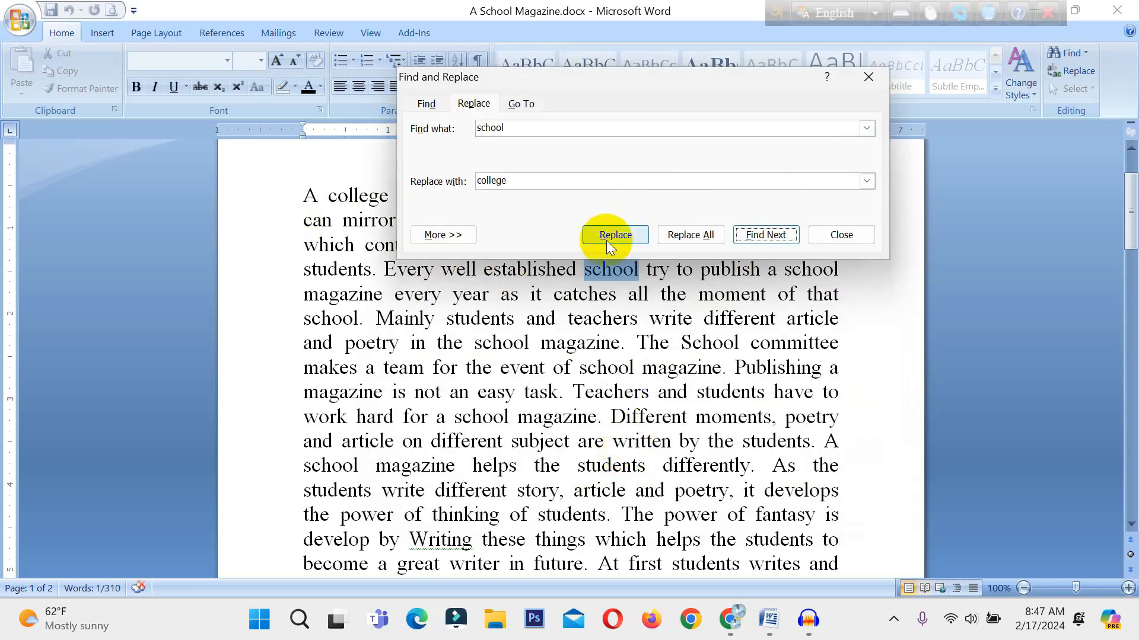
left_click(607, 237)
Replace all remaining occurrences of "school" with "college" and close Find and Replace.
left_click(695, 227)
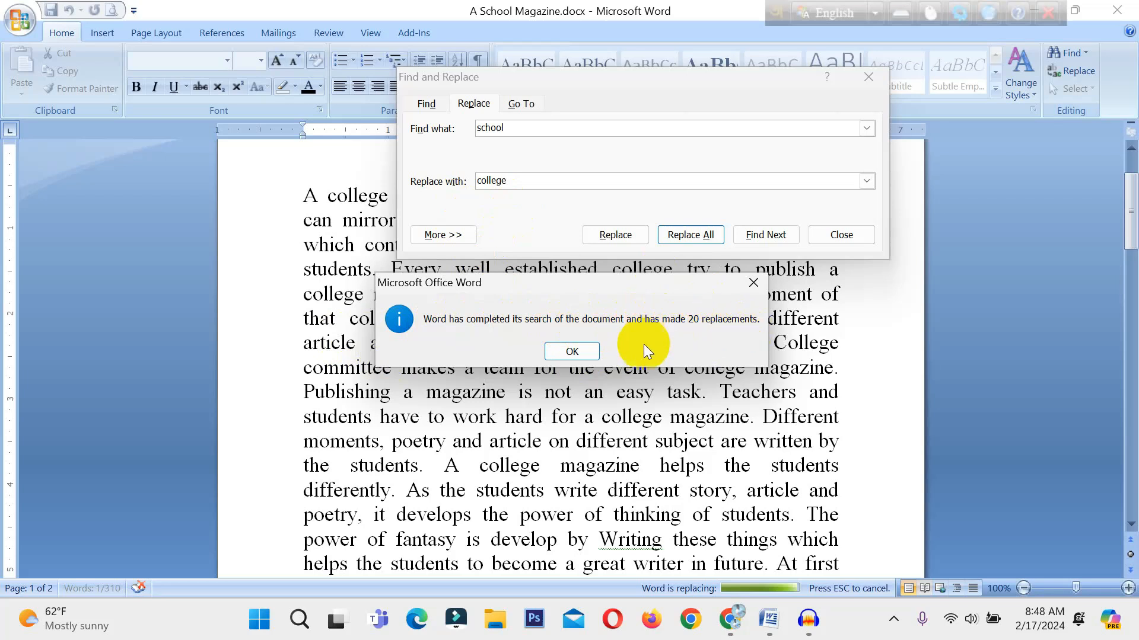
left_click(584, 353)
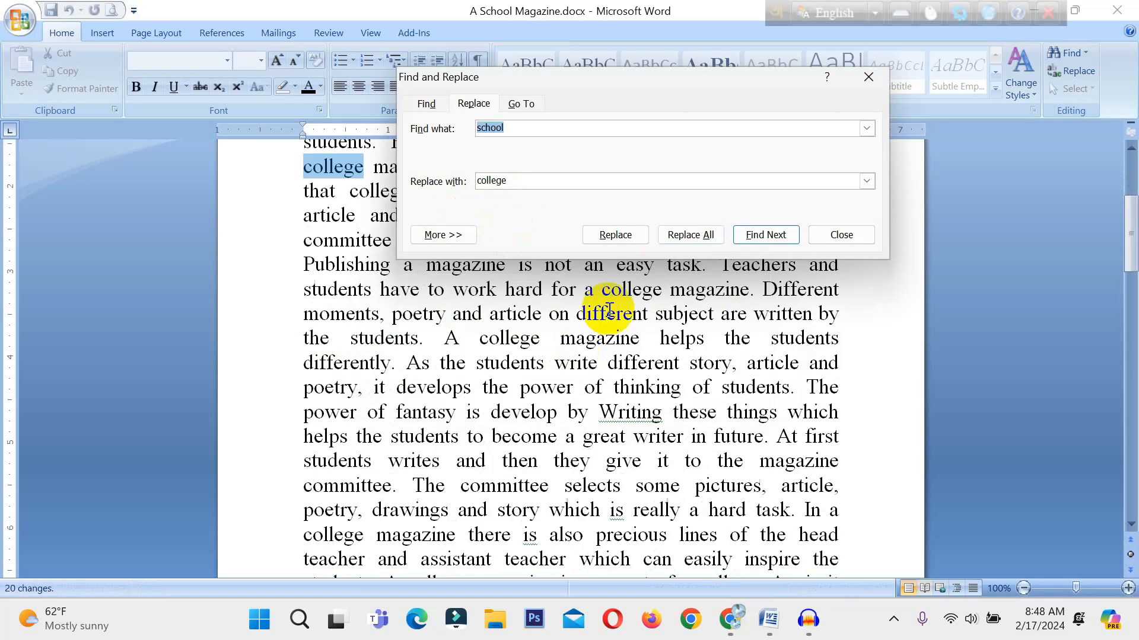
left_click(865, 75)
scroll(587, 362, "up", 3)
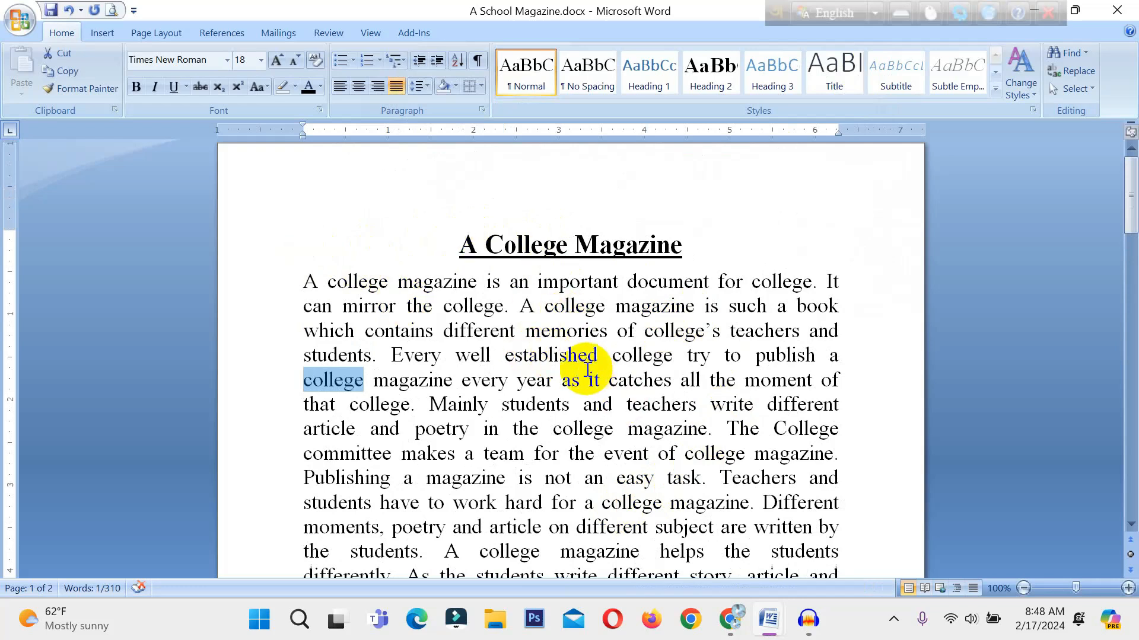
Set up the reverse replacement from the end of the title, finding "college" and replacing it with "school".
left_click(759, 249)
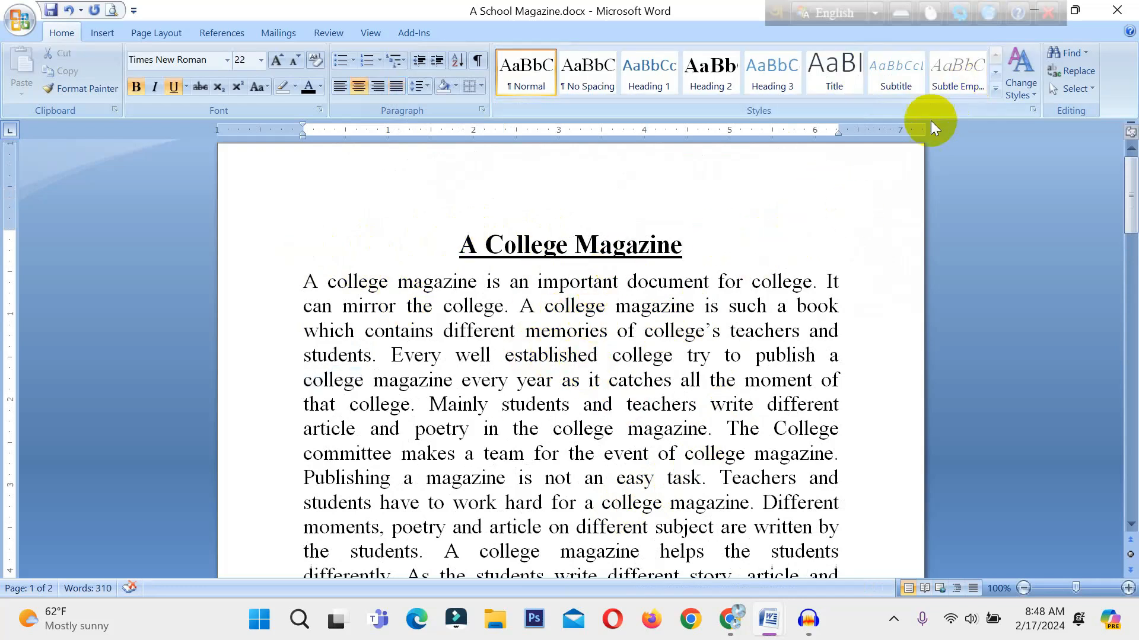
left_click(1079, 70)
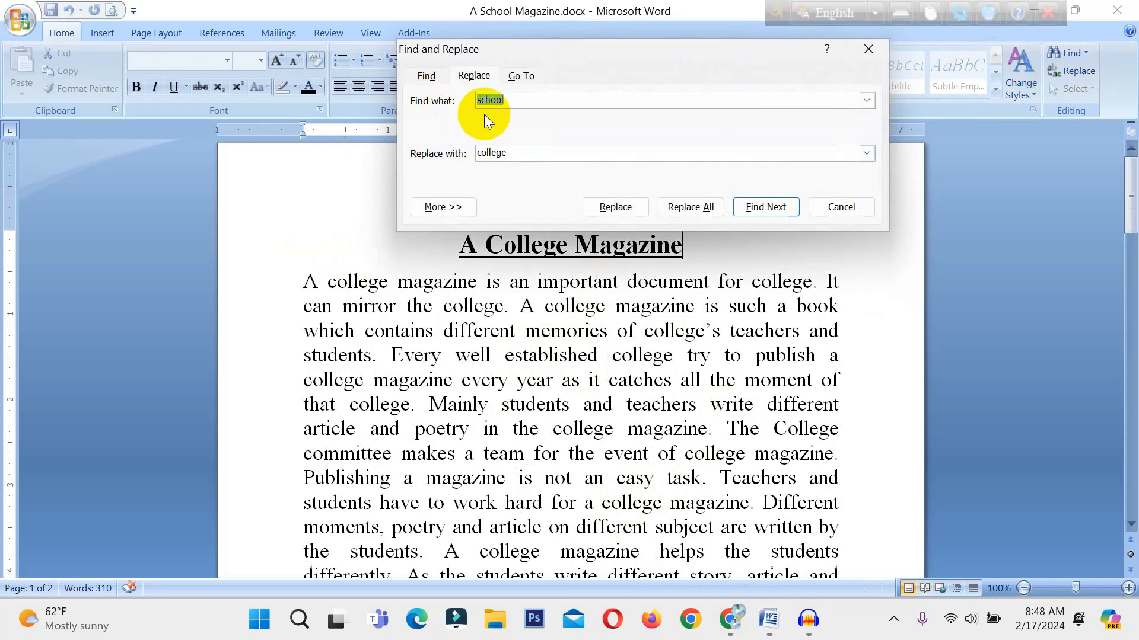
left_click_drag(610, 52, 812, 94)
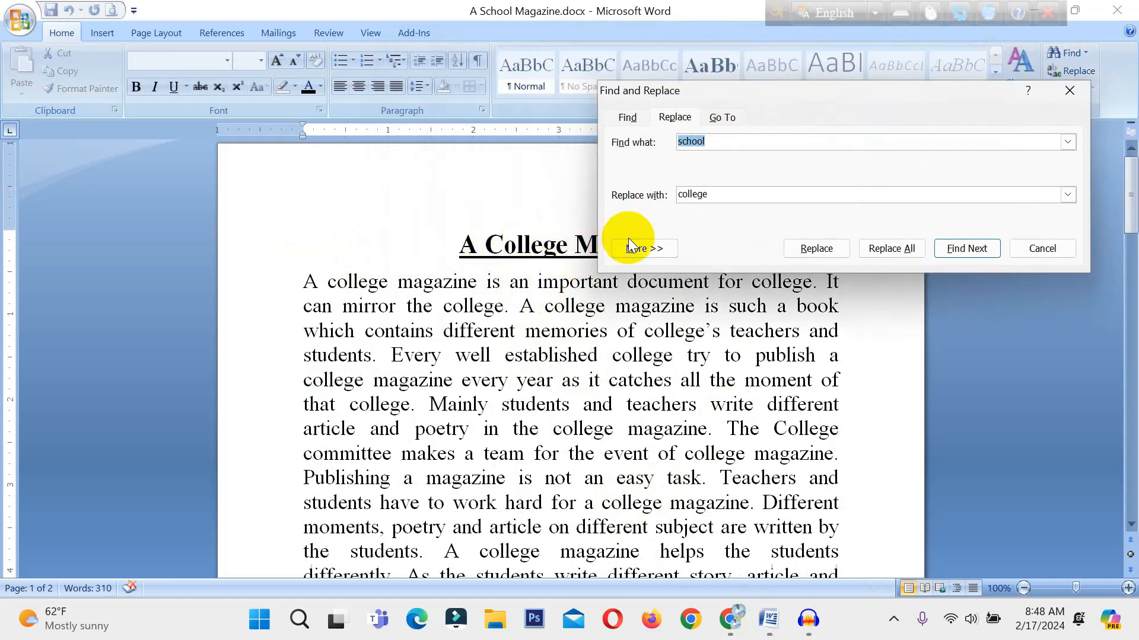
type("college")
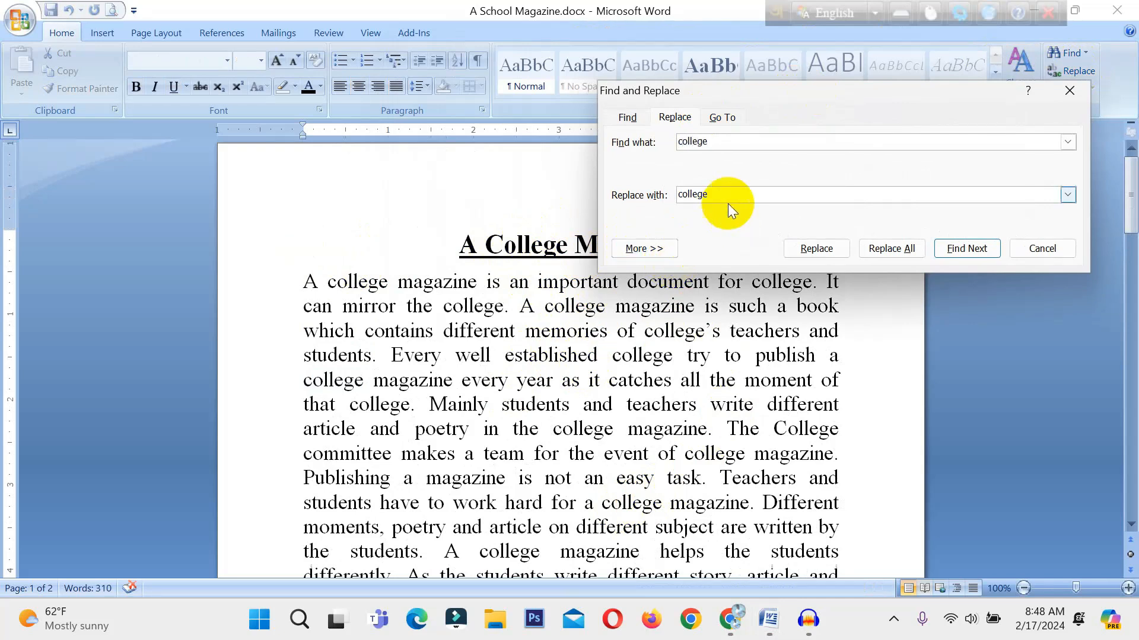
double_click(727, 202)
type("sch")
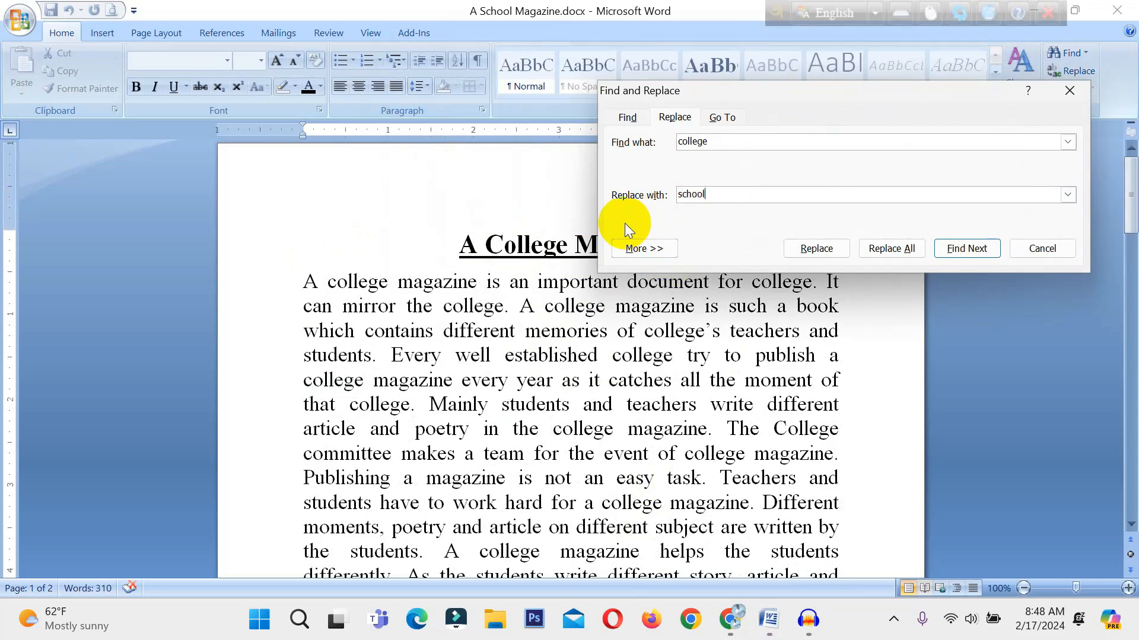
type("ool")
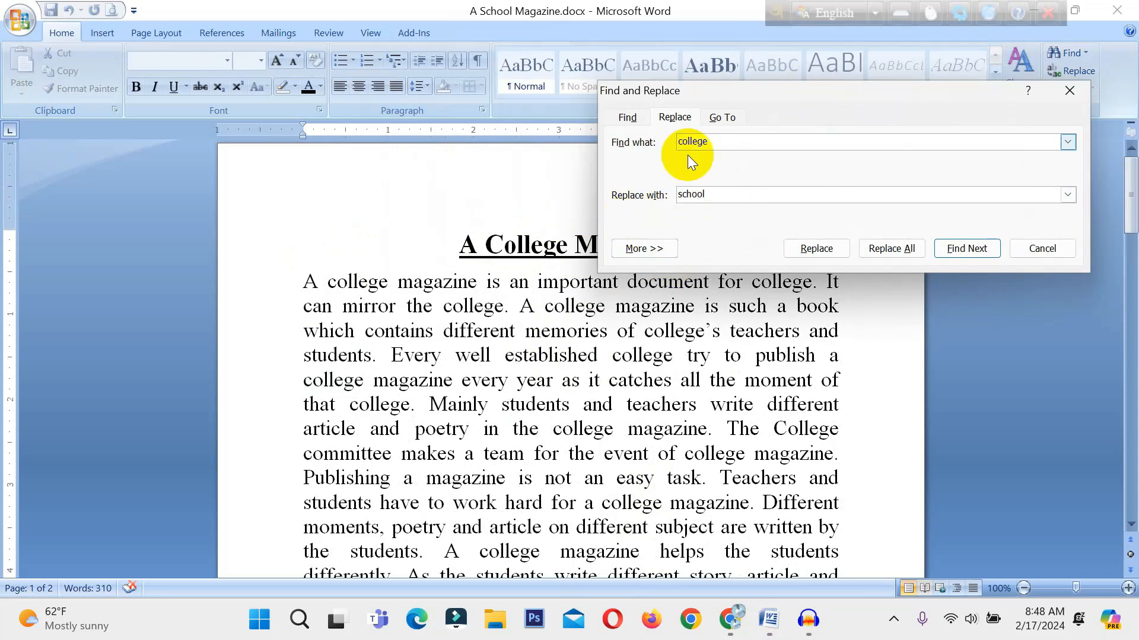
Replace every "college" with "school" throughout the document and close Find and Replace.
left_click(889, 252)
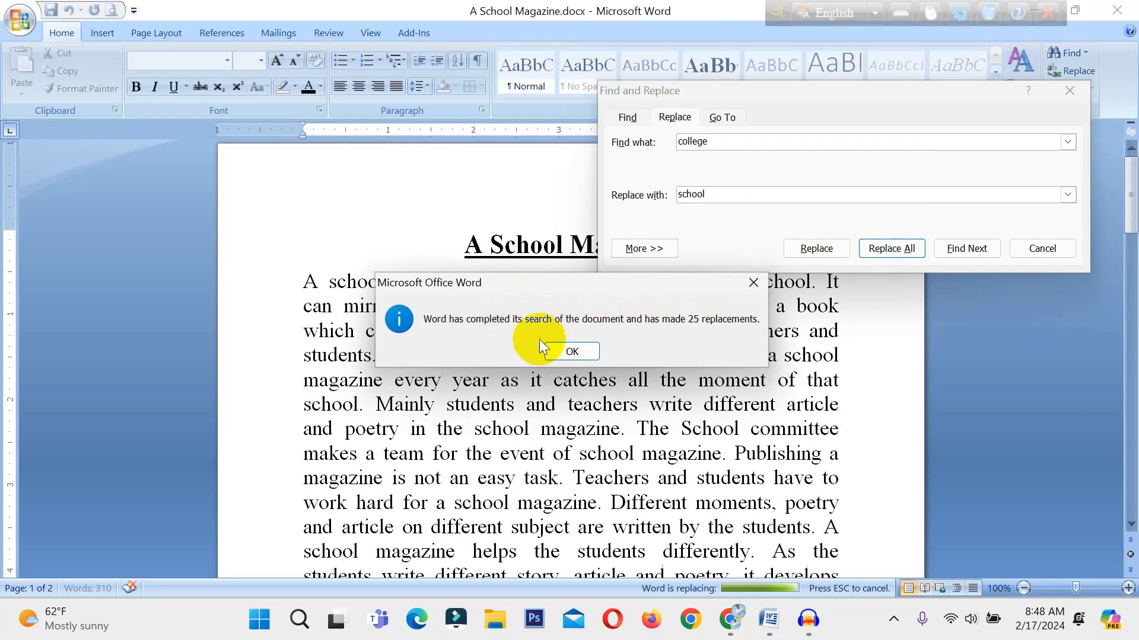
left_click(572, 352)
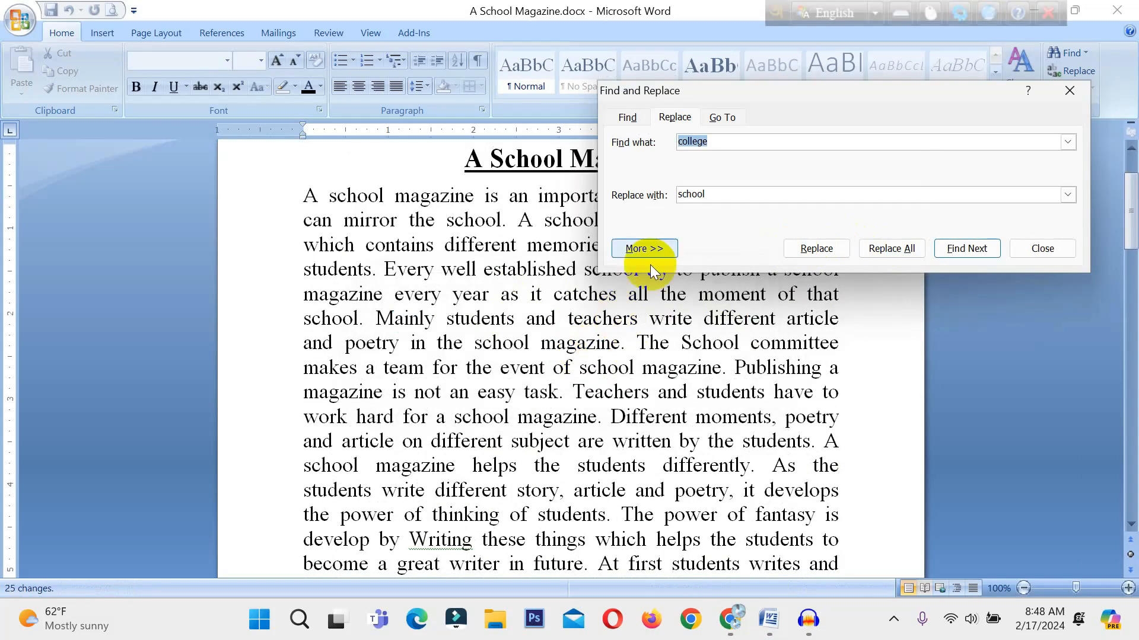
left_click(1067, 97)
scroll(475, 287, "up", 3)
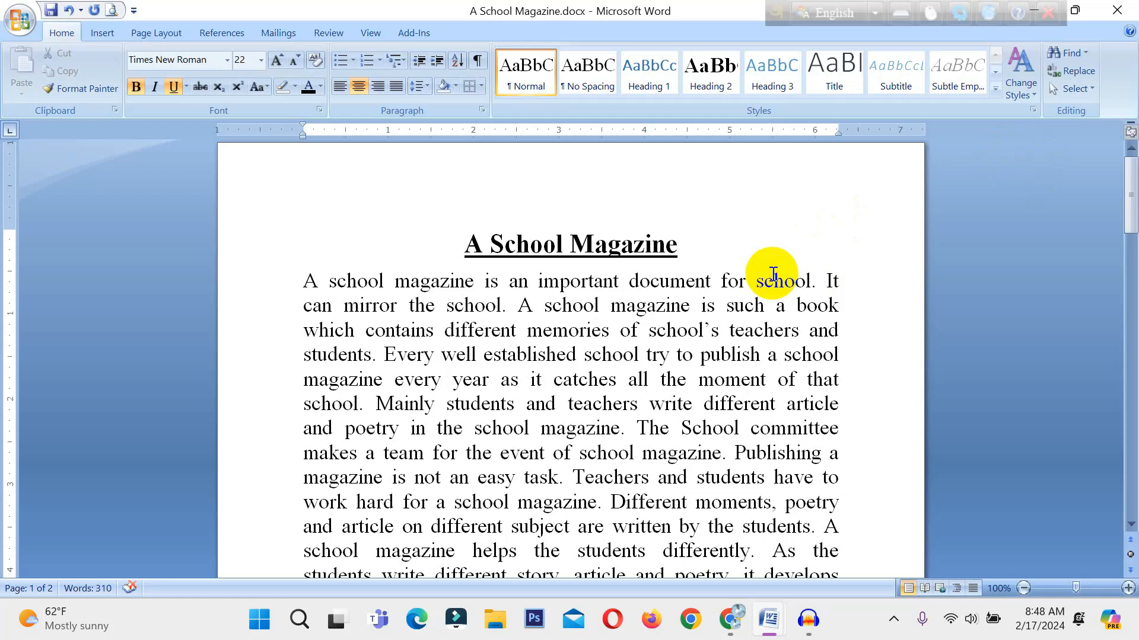
key("ctrl+h")
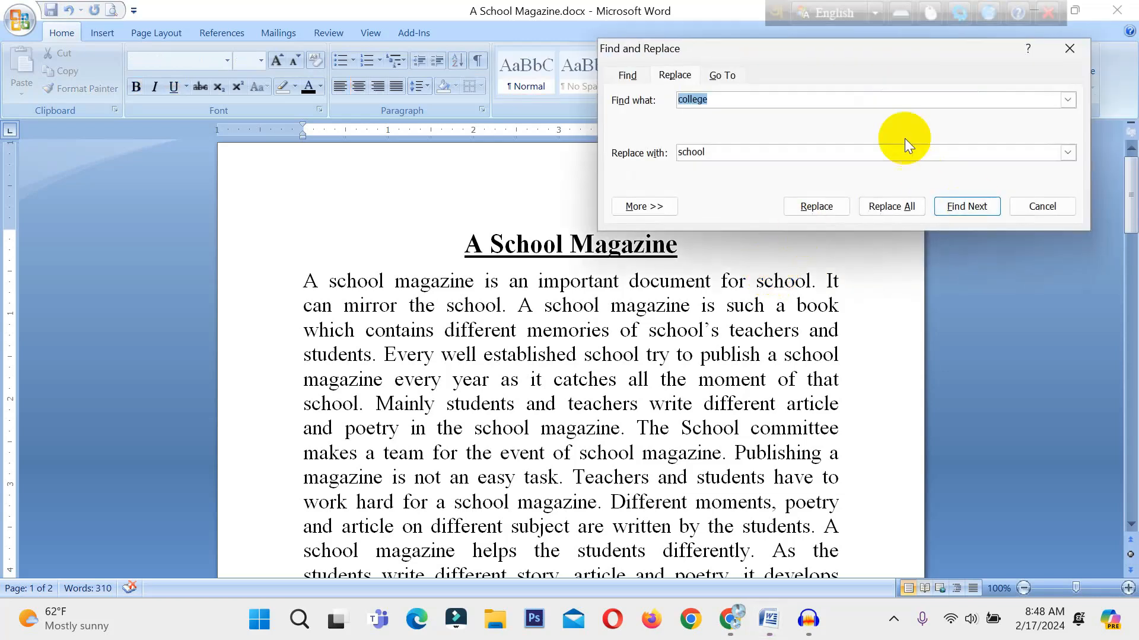
left_click(1069, 50)
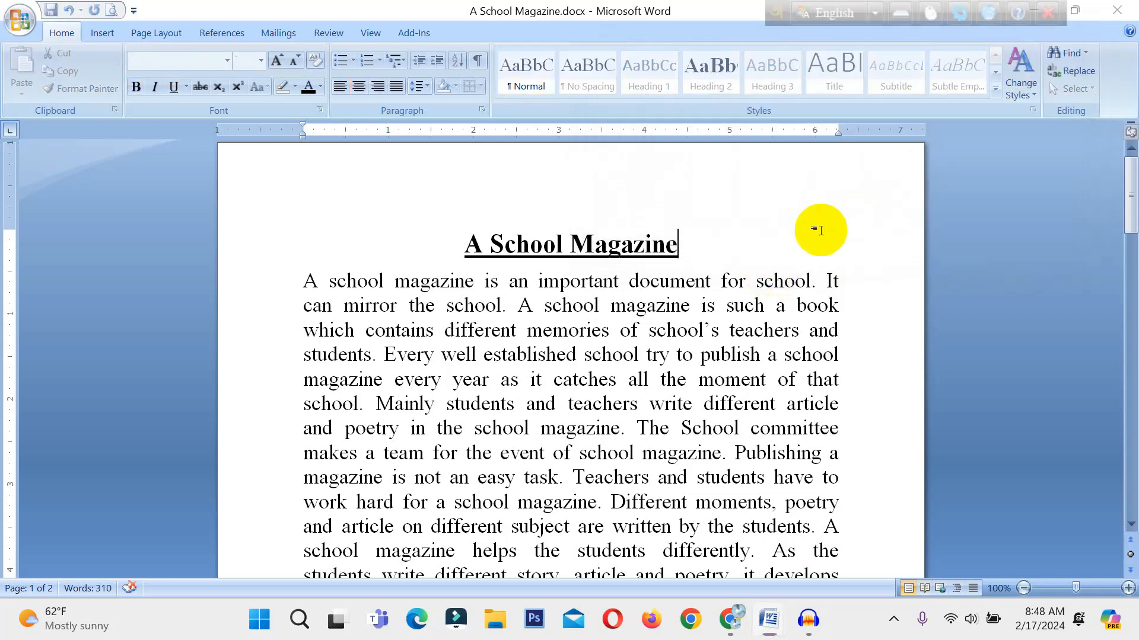
Use Go To with Page as the target to jump to page 2, and close the dialog.
key("ctrl+g")
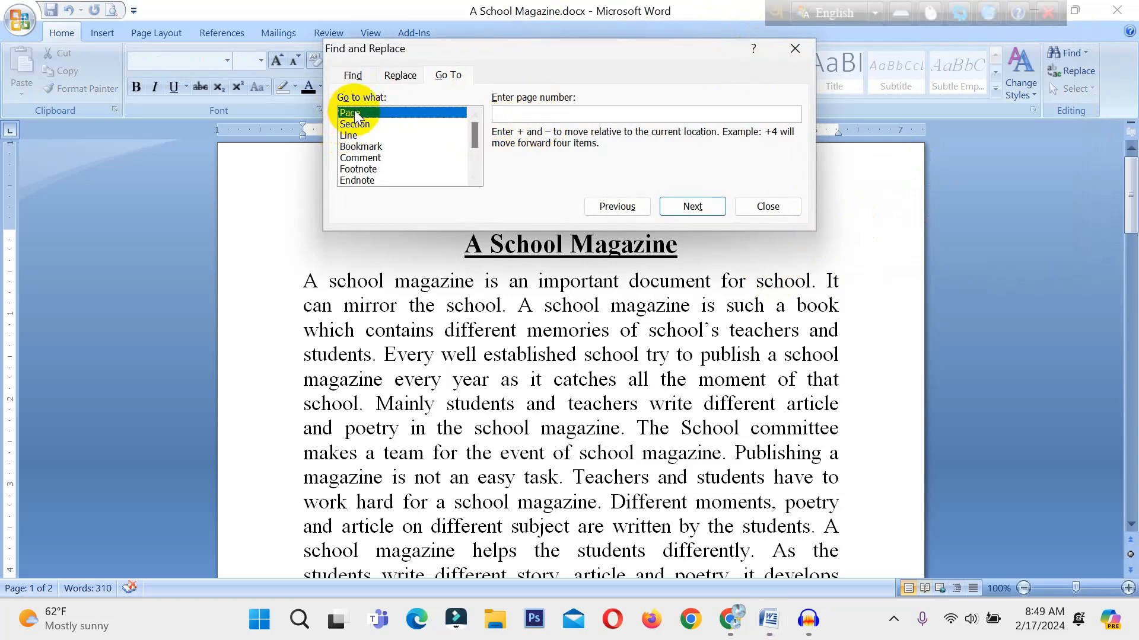
left_click(359, 124)
left_click(350, 146)
left_click(350, 136)
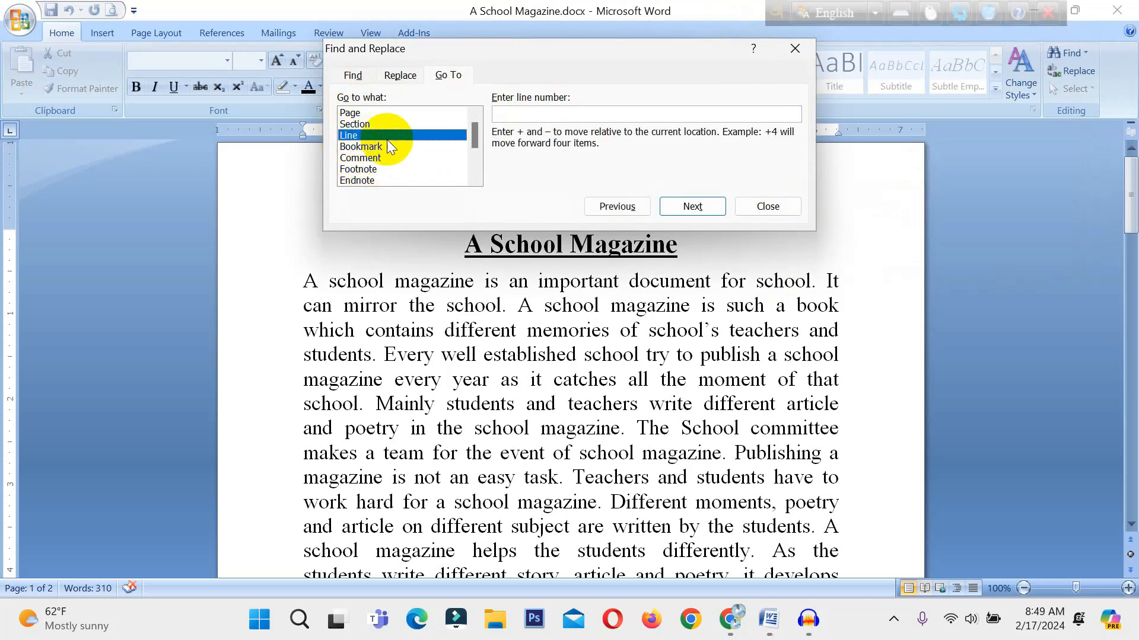
left_click(355, 113)
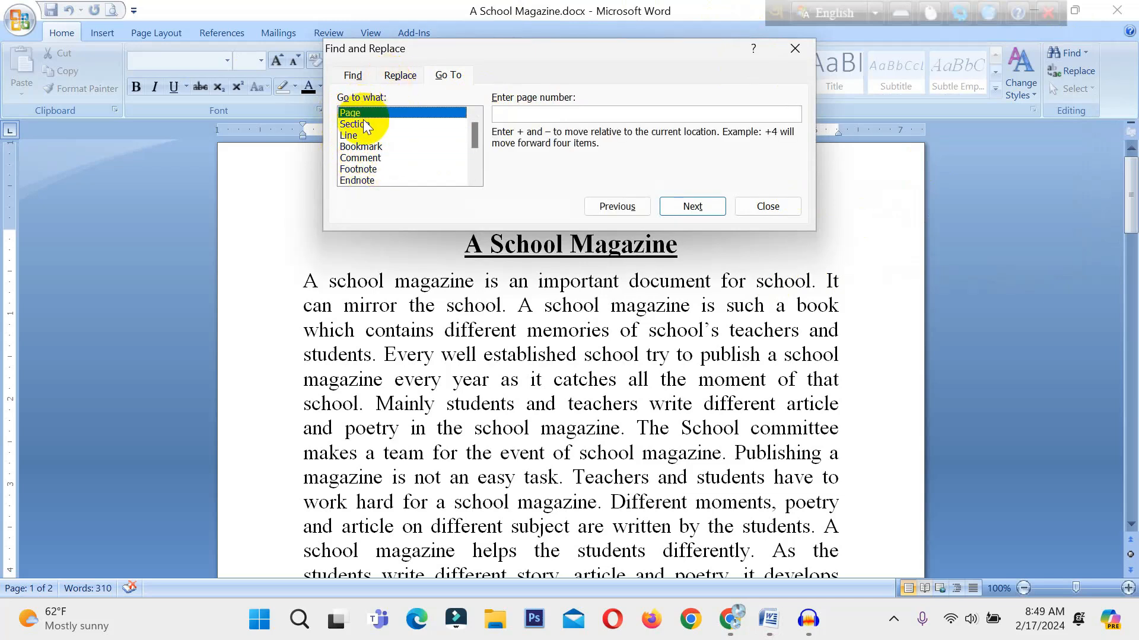
left_click(516, 116)
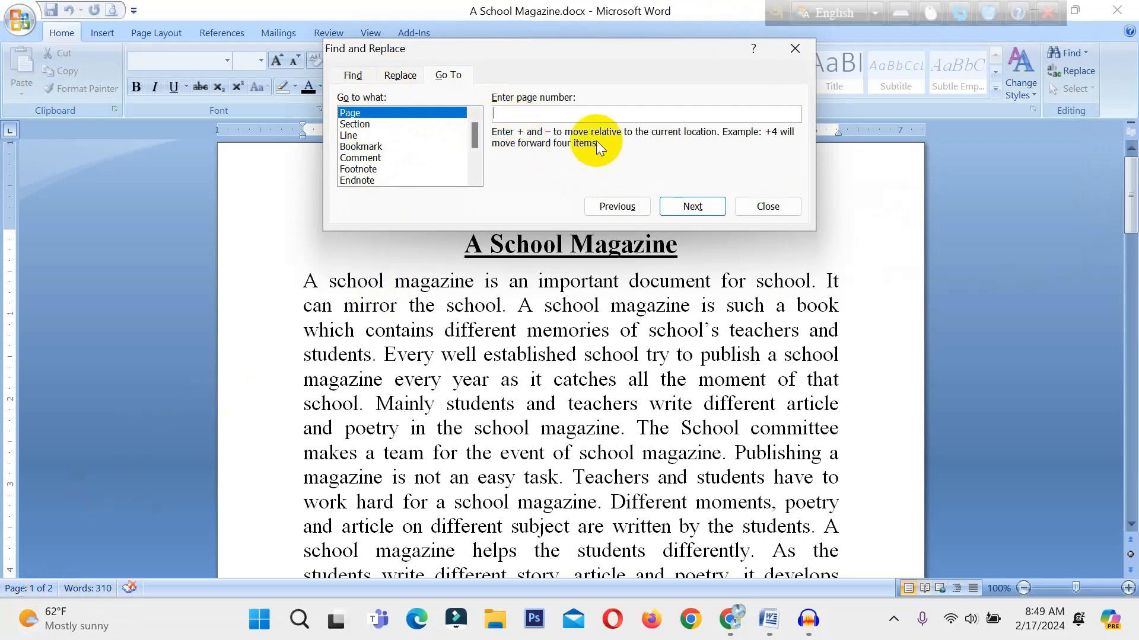
type("2")
left_click(702, 203)
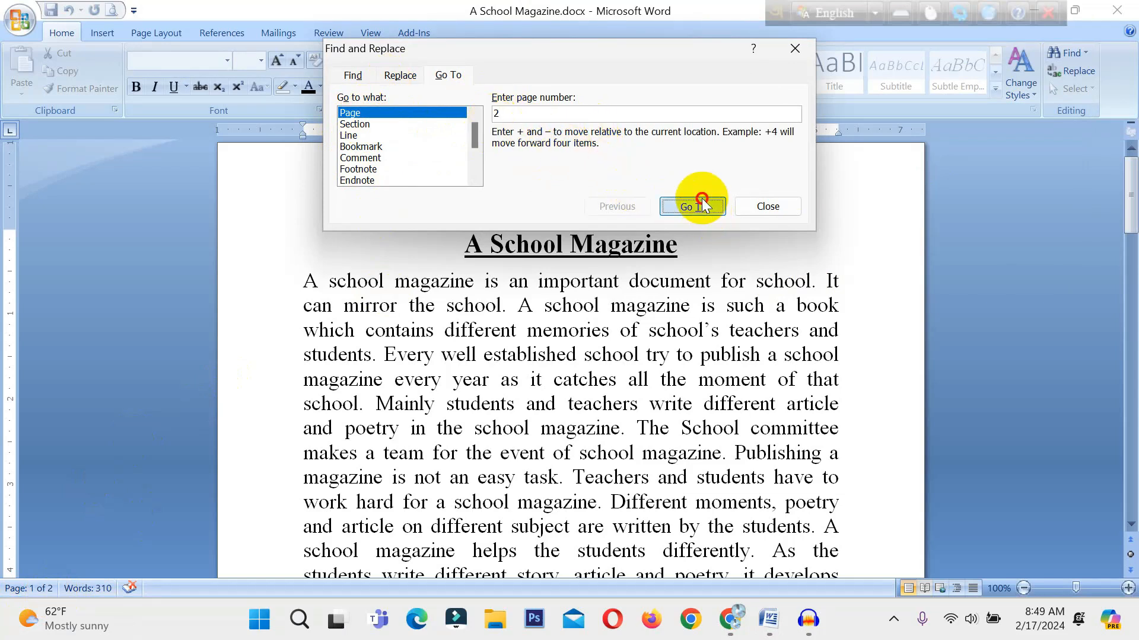
left_click(791, 51)
scroll(529, 242, "up", 3)
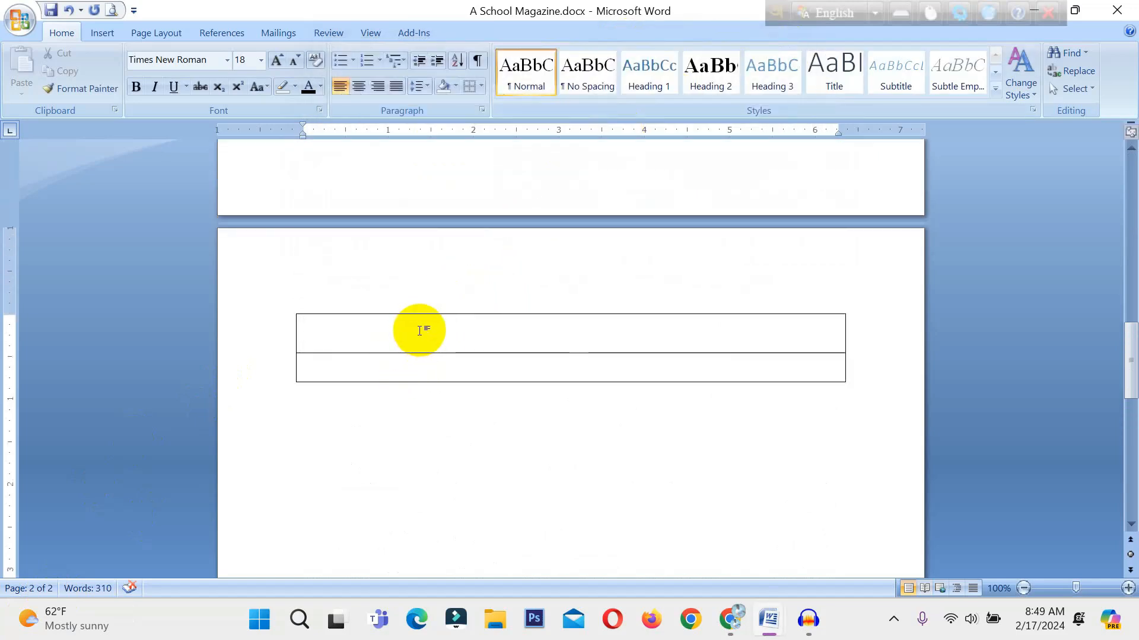
Use Go To to return to page 1.
key("ctrl+g")
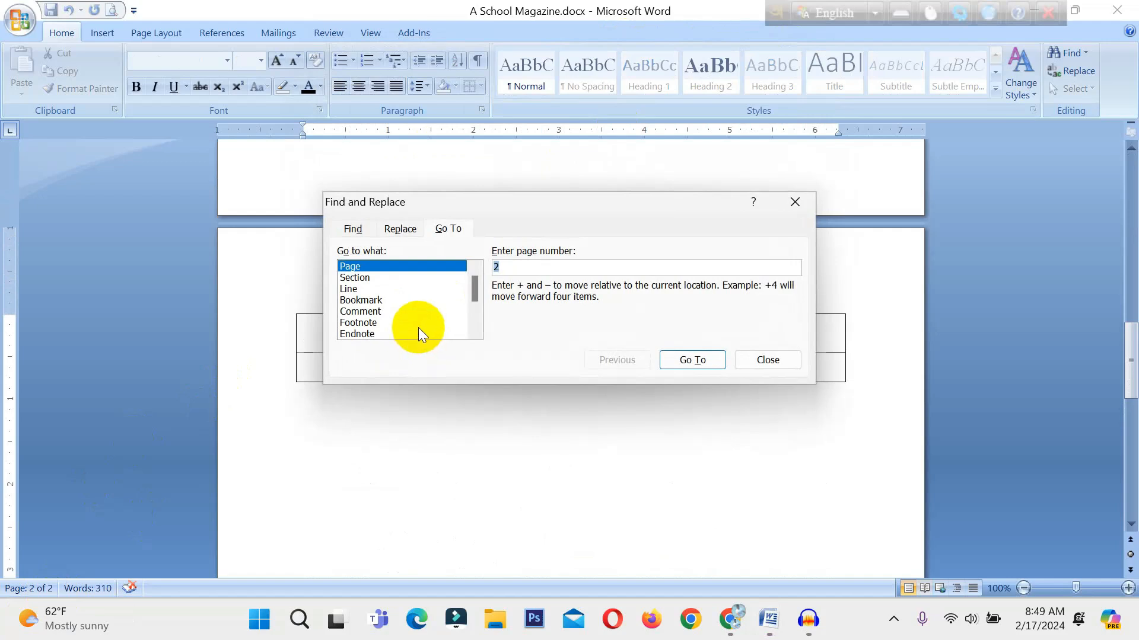
type("1")
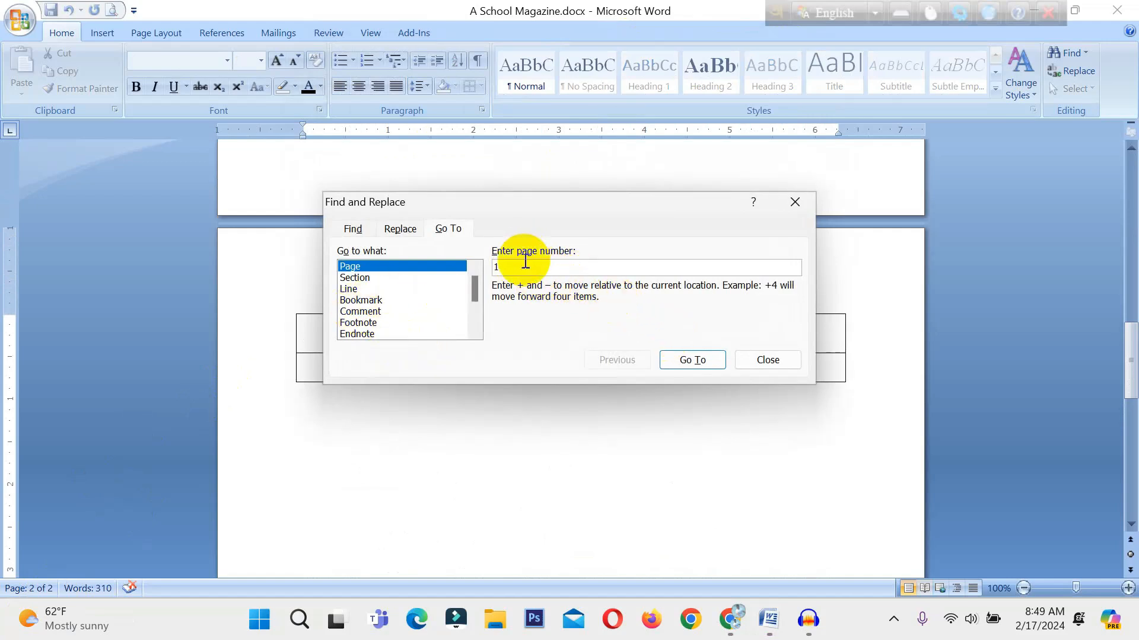
left_click(686, 360)
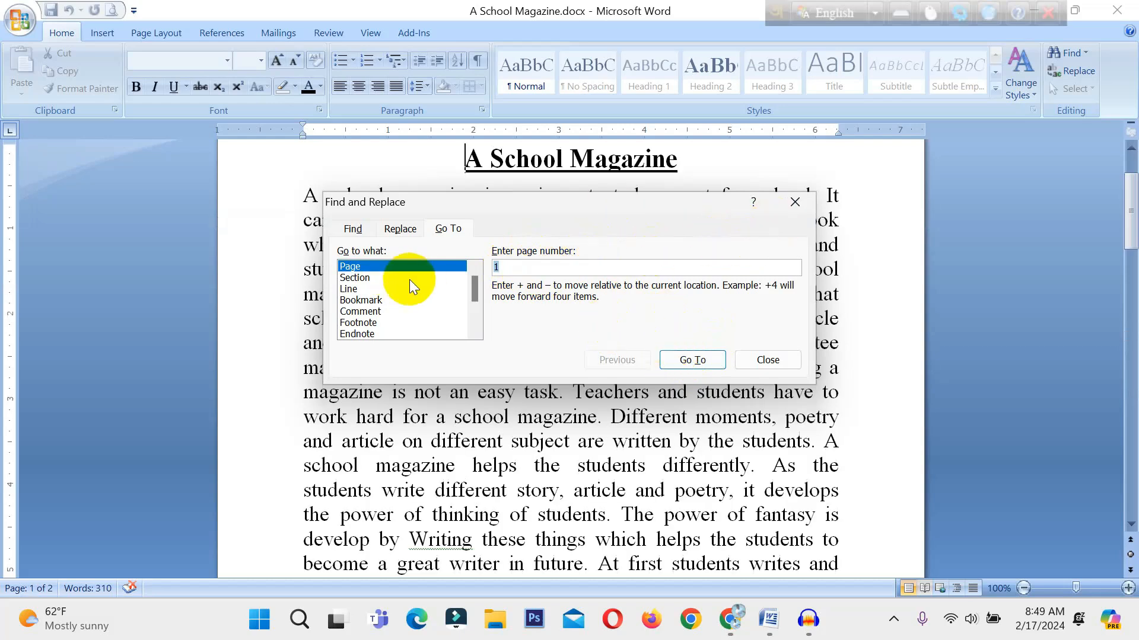
Use Go To with Line as the target to jump to line 5, and close the dialog.
left_click(350, 289)
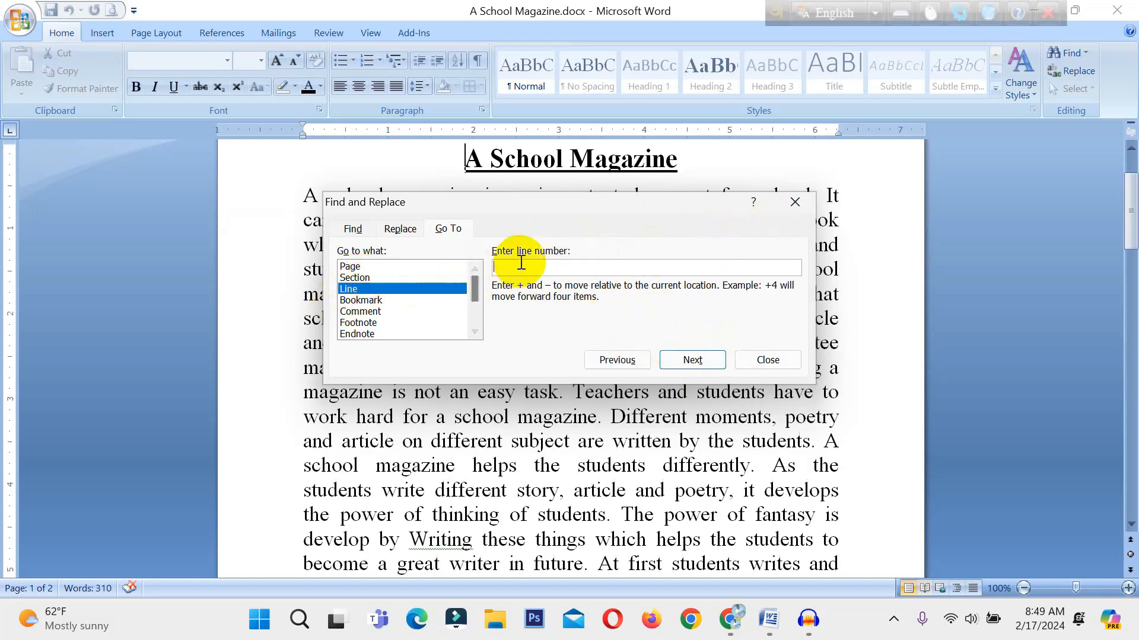
type("5")
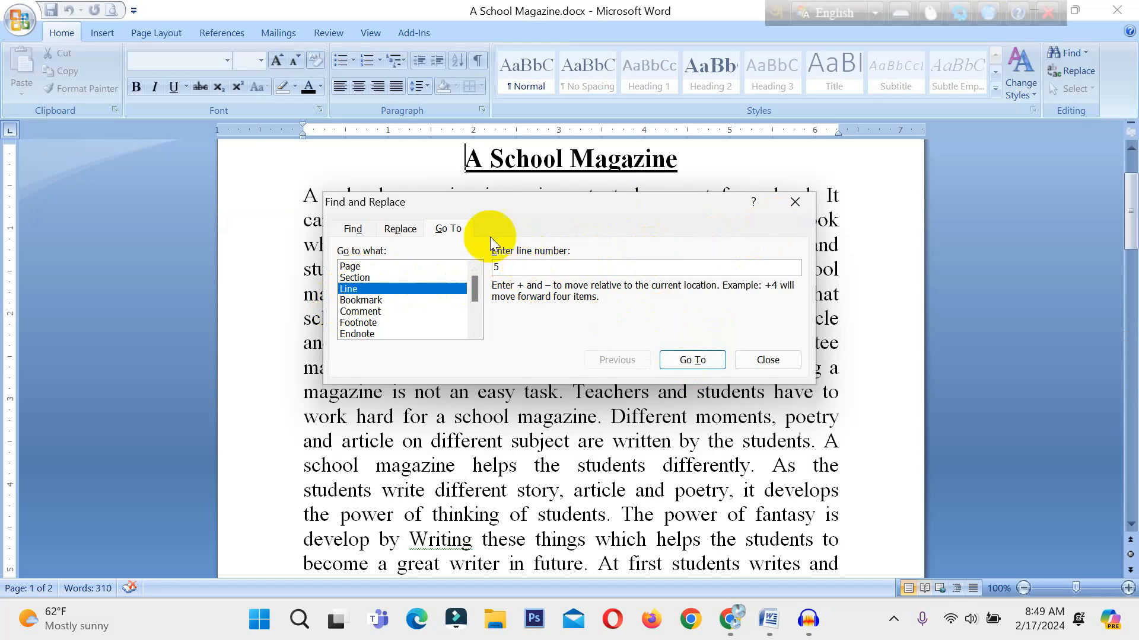
left_click(677, 360)
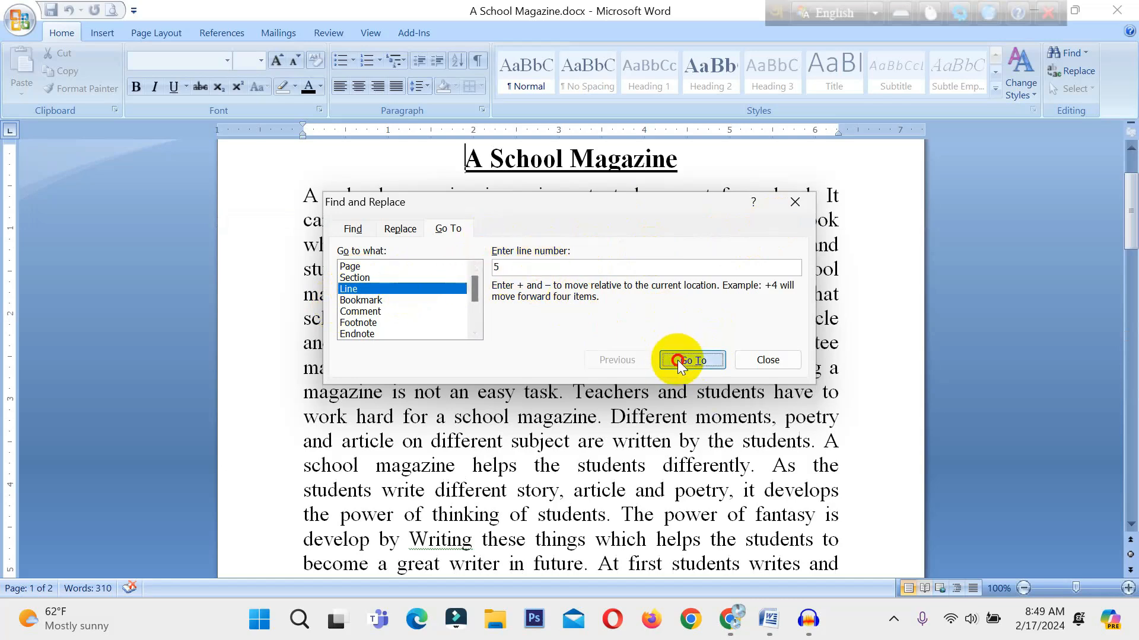
left_click(793, 202)
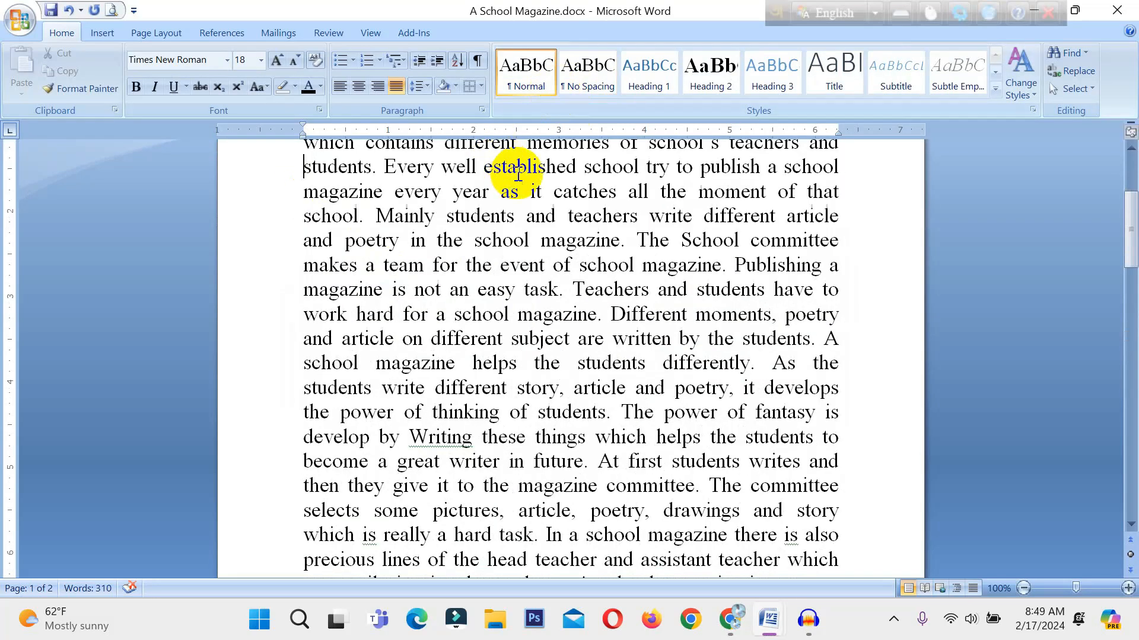
scroll(738, 415, "up", 2)
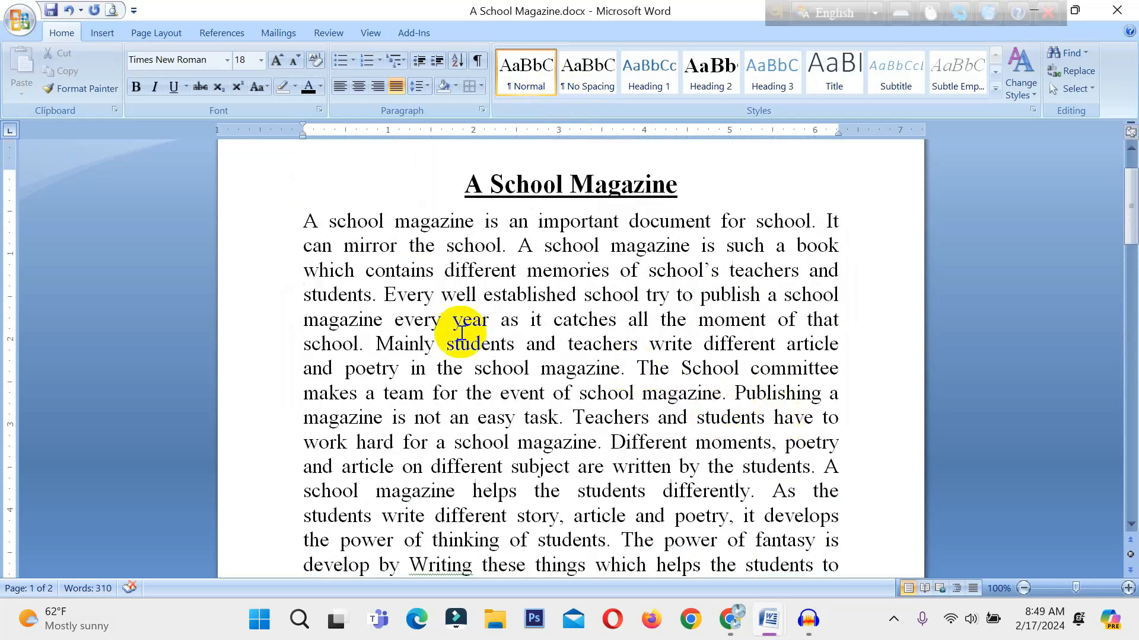
scroll(468, 368, "up", 1)
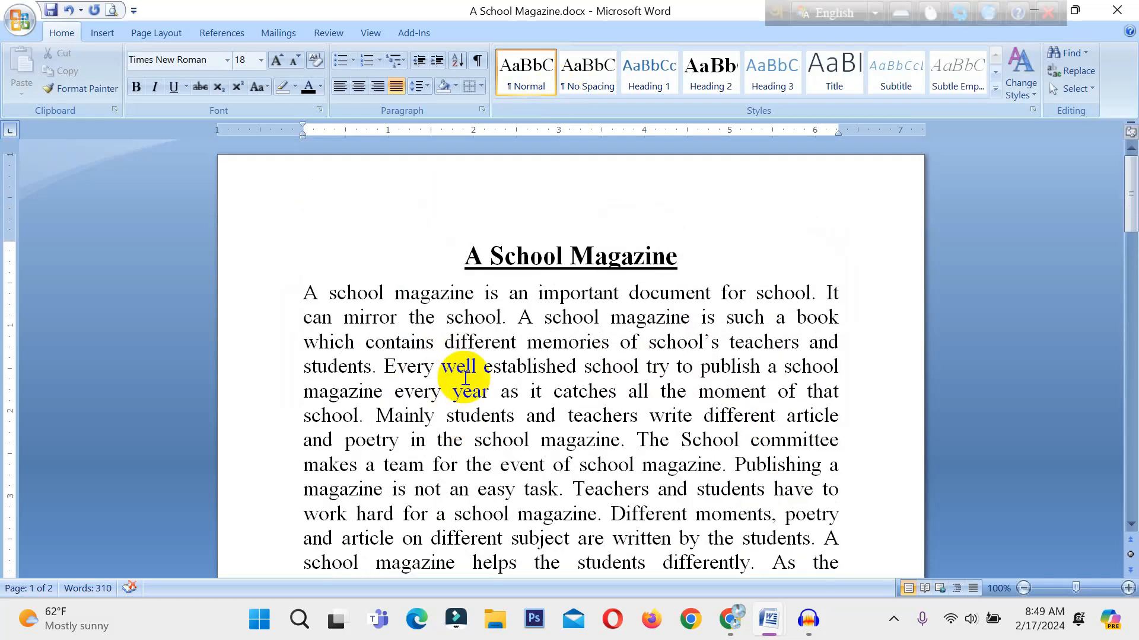